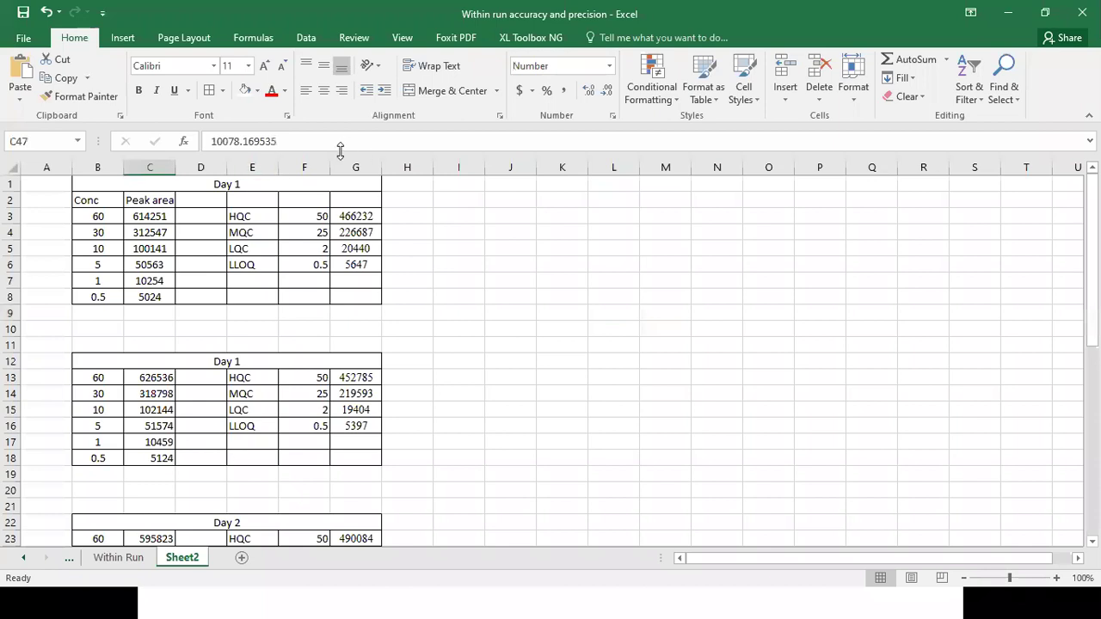
- Look through the Day 1, Day 2 and Day 3 tables of concentrations and peak areas on Sheet2
click(268, 183)
click(241, 361)
scroll(195, 442, down, 4)
click(249, 329)
click(224, 490)
scroll(218, 489, down, 3)
scroll(218, 489, down, 1)
click(224, 457)
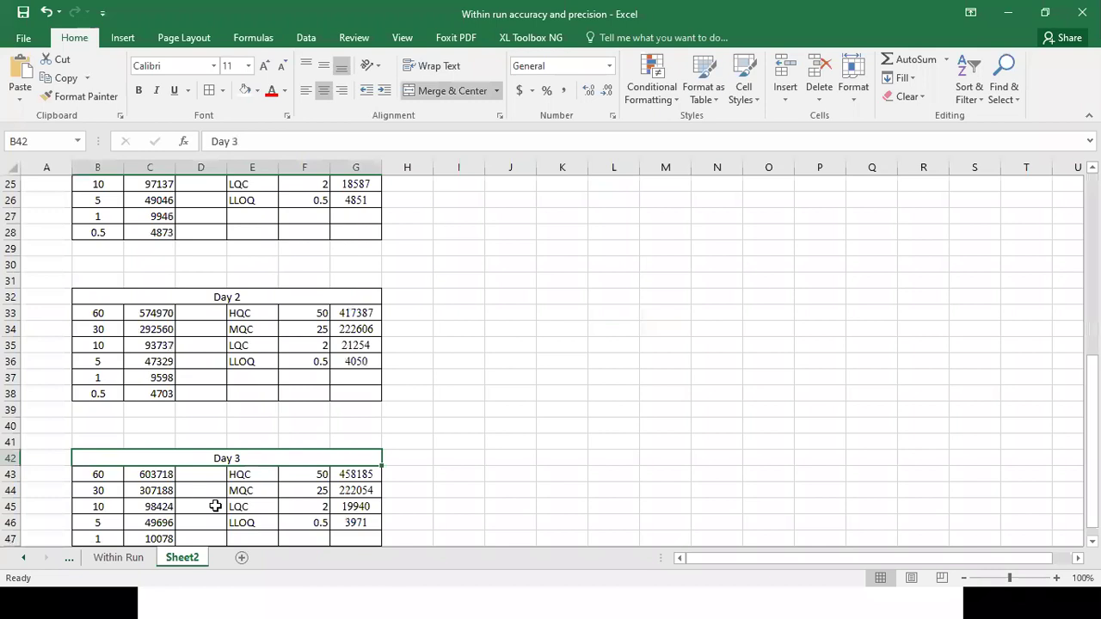
scroll(215, 503, up, 8)
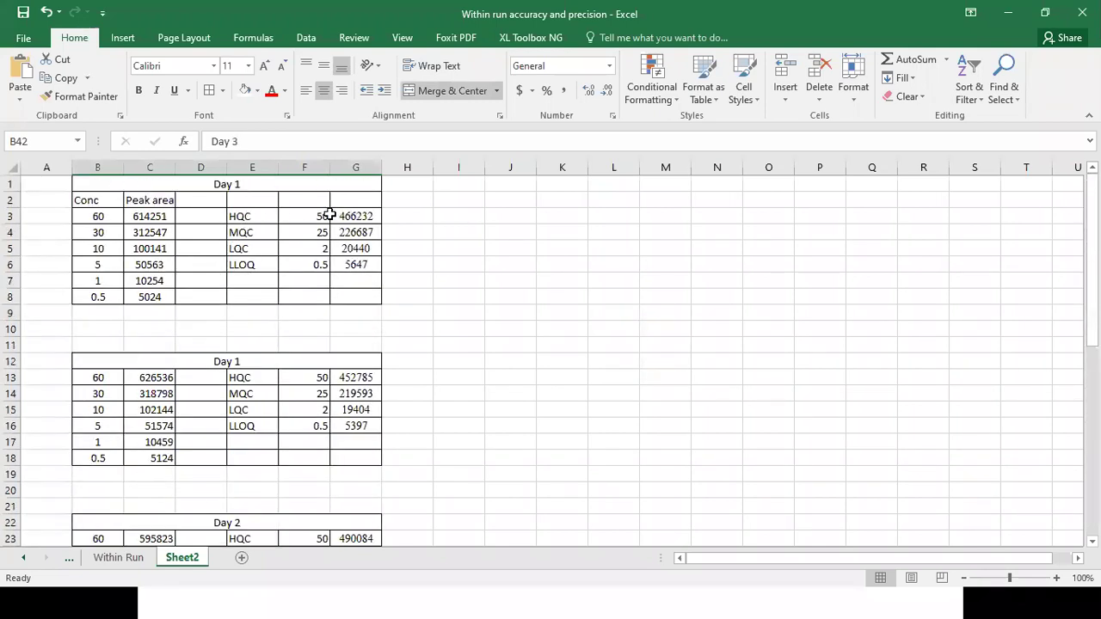
- Examine the HQC concentration and peak area entries in the Day 1, Day 2 and Day 3 tables
click(356, 217)
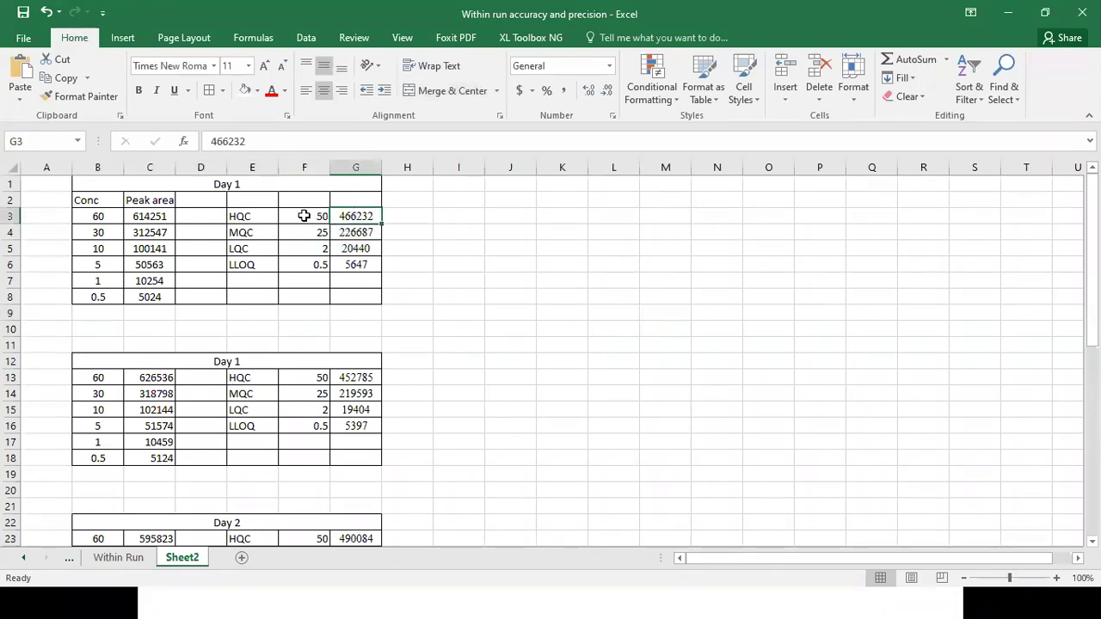
click(285, 216)
click(313, 363)
scroll(432, 462, down, 2)
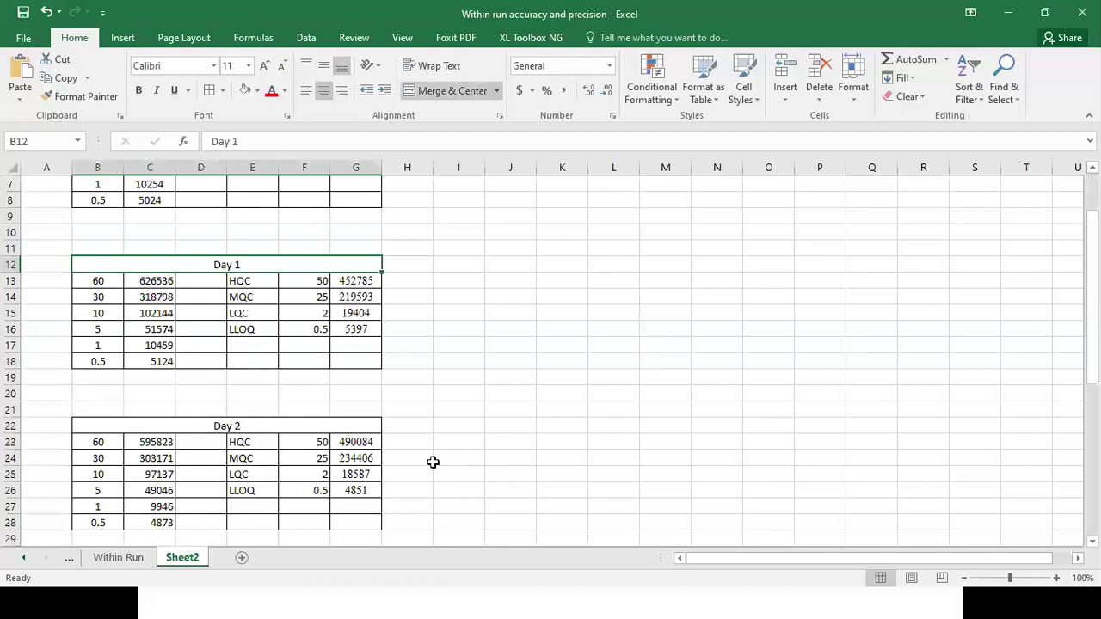
click(315, 442)
scroll(318, 430, down, 4)
click(315, 411)
scroll(315, 405, down, 4)
click(315, 378)
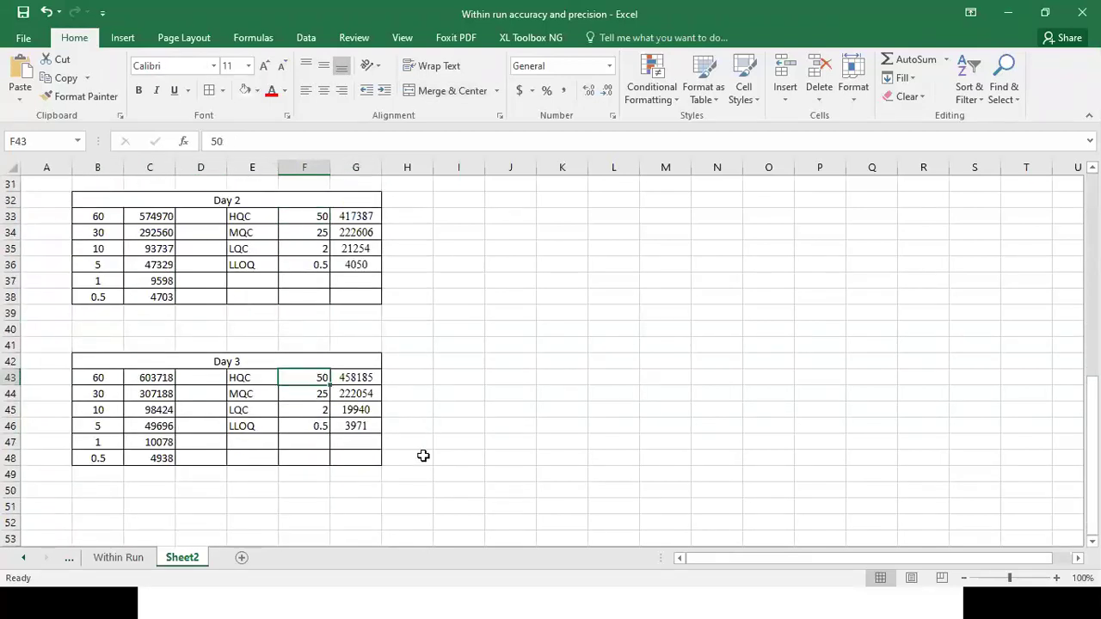
scroll(423, 456, up, 10)
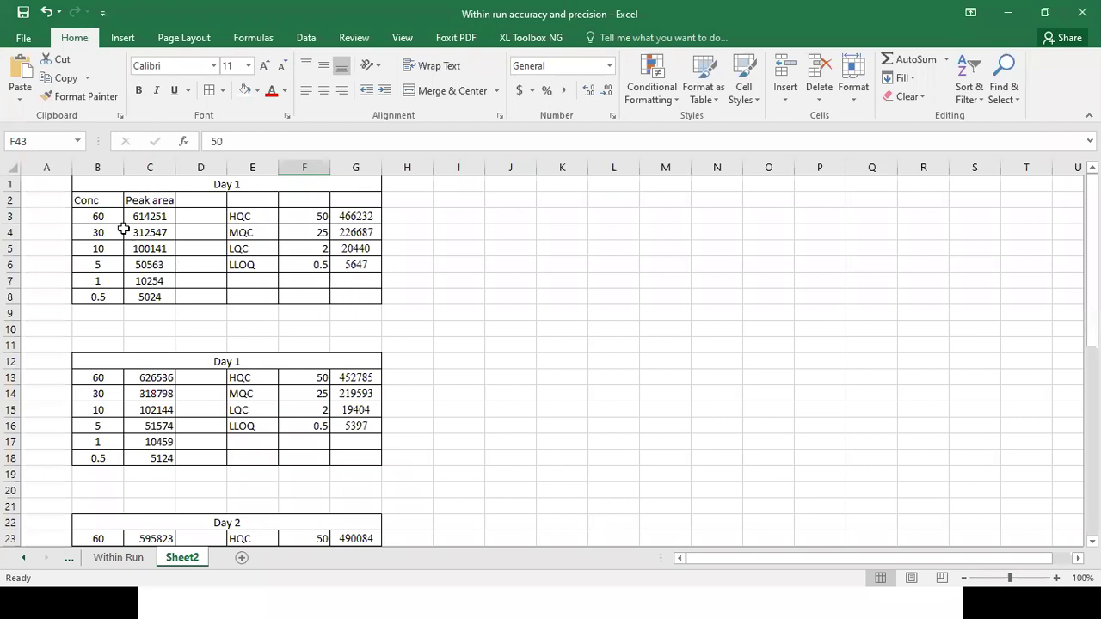
- Insert a scatter chart with lines and markers from B3:C8 and place it clear of the tables, around columns M to T
drag(93, 216, 155, 297)
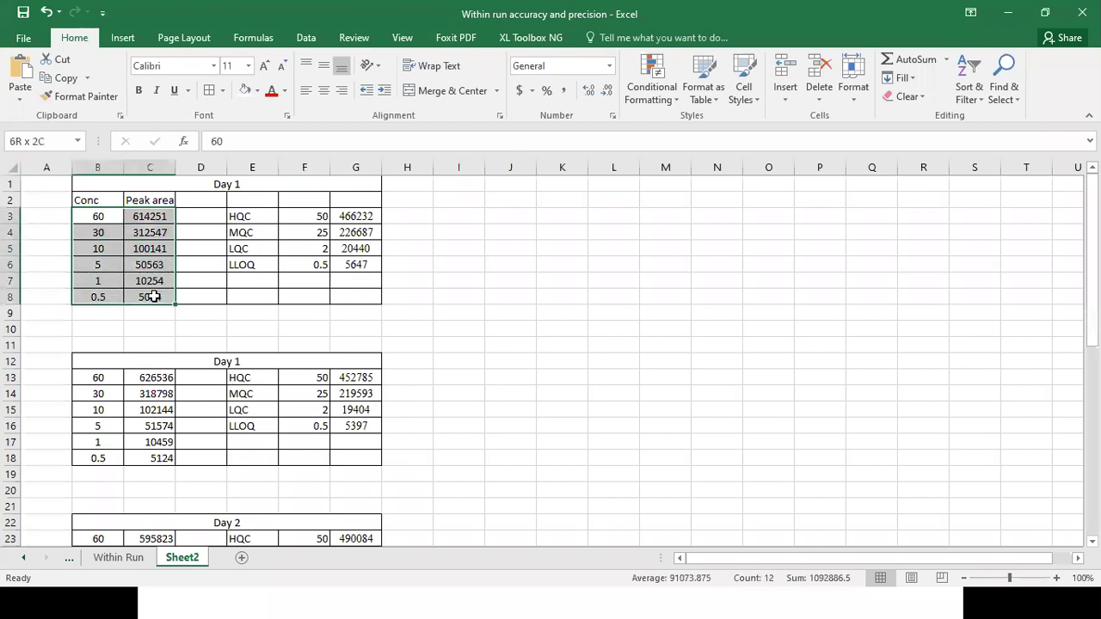
click(125, 37)
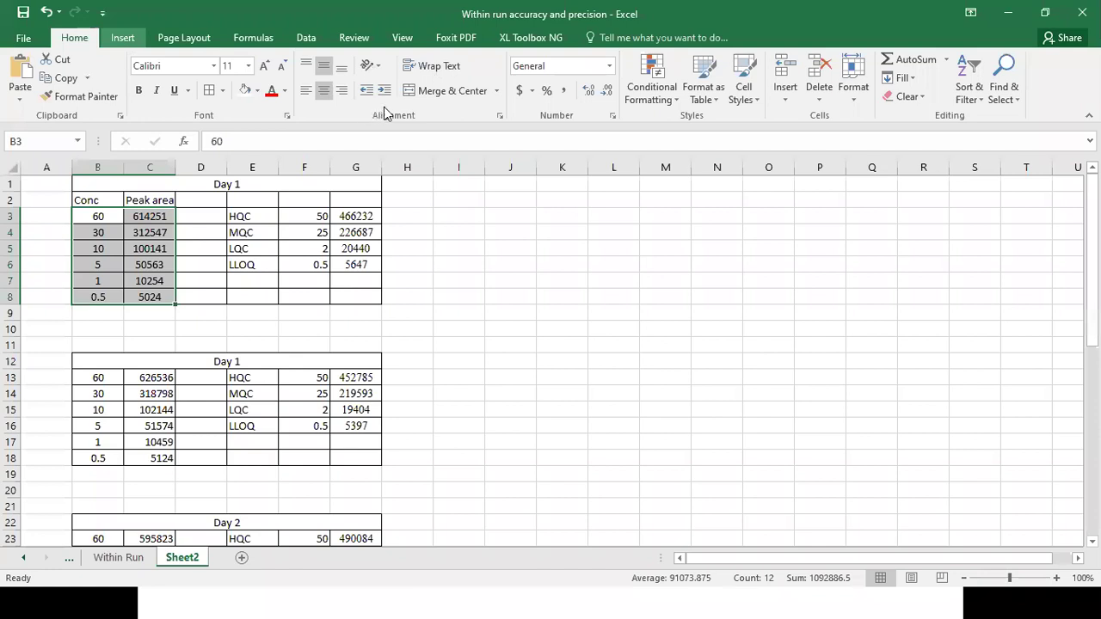
click(502, 100)
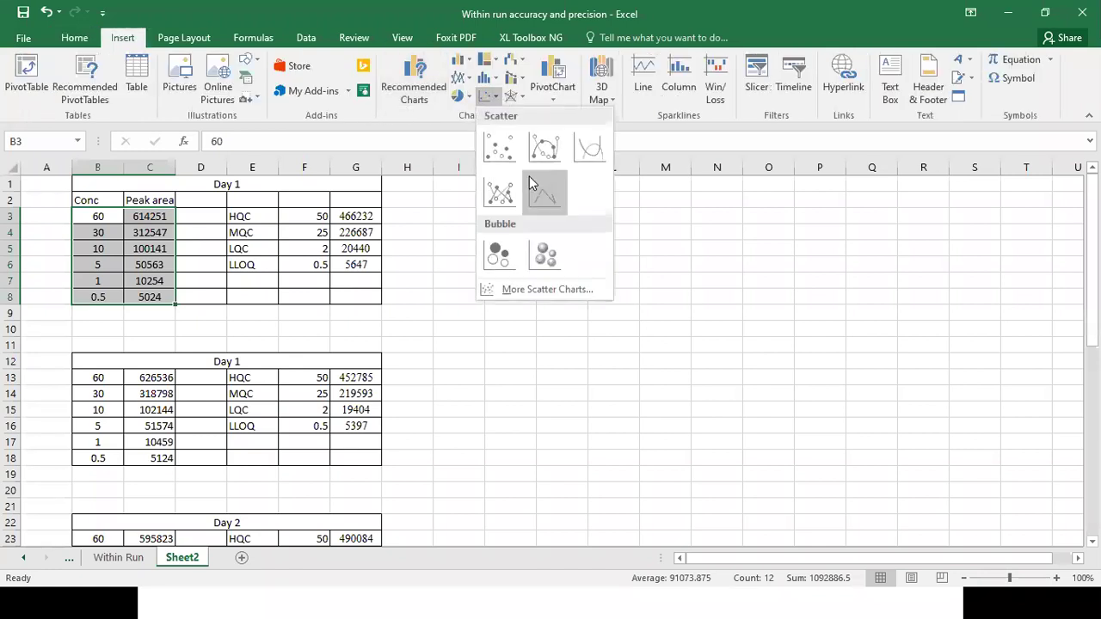
click(542, 185)
drag(481, 273, 773, 203)
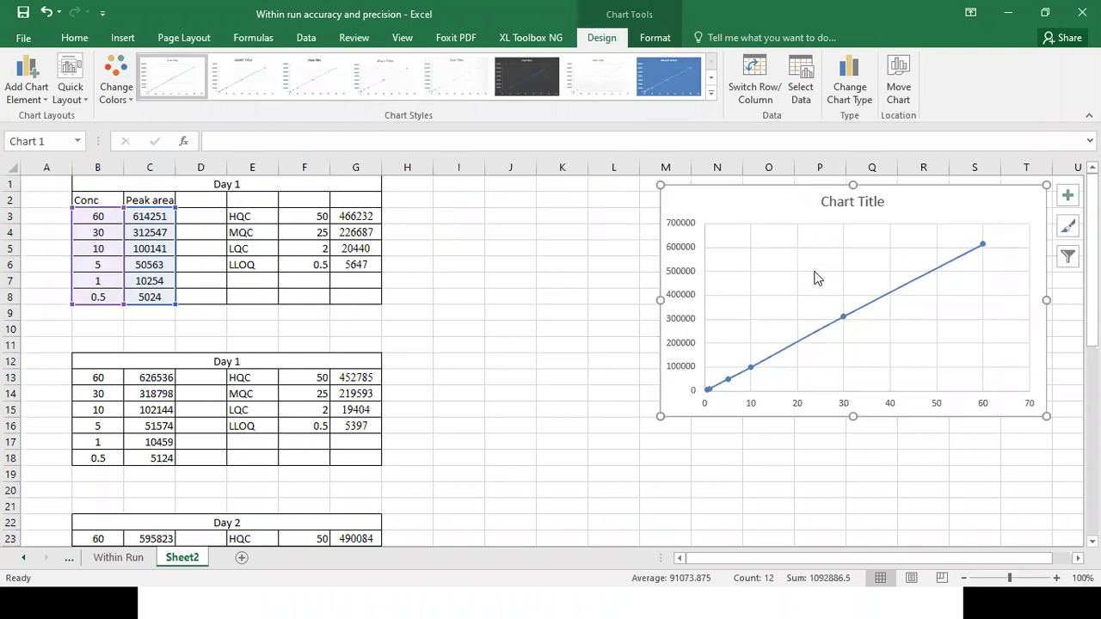
- Add a linear trendline to the chart series with its equation and R-squared value displayed, and move that label away from the line
click(840, 316)
right_click(840, 316)
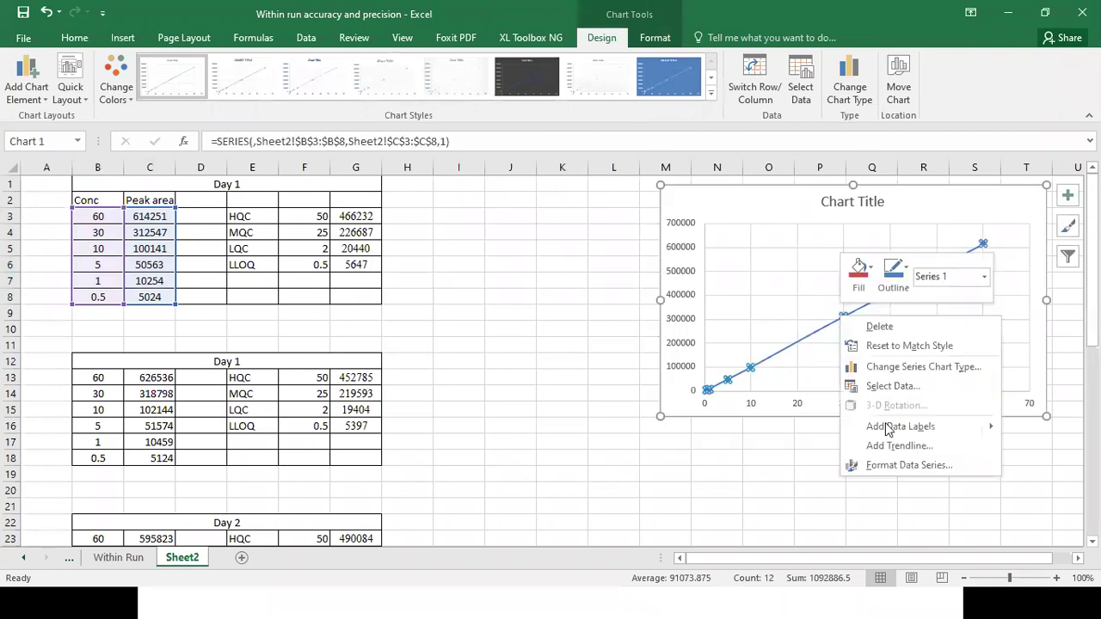
key(Escape)
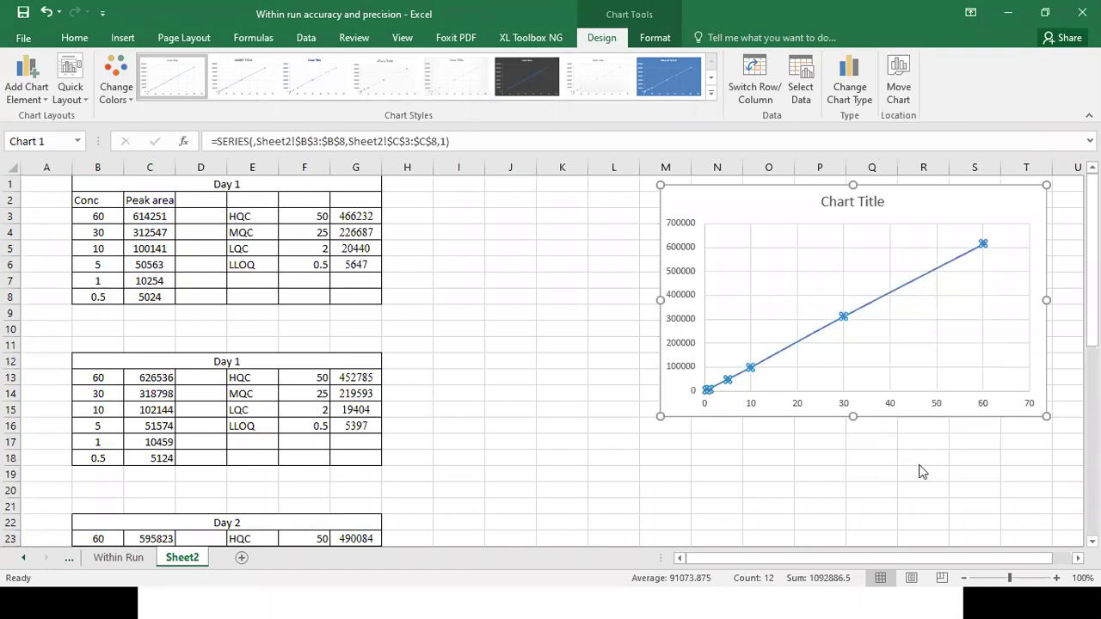
scroll(983, 494, down, 3)
click(908, 507)
click(907, 527)
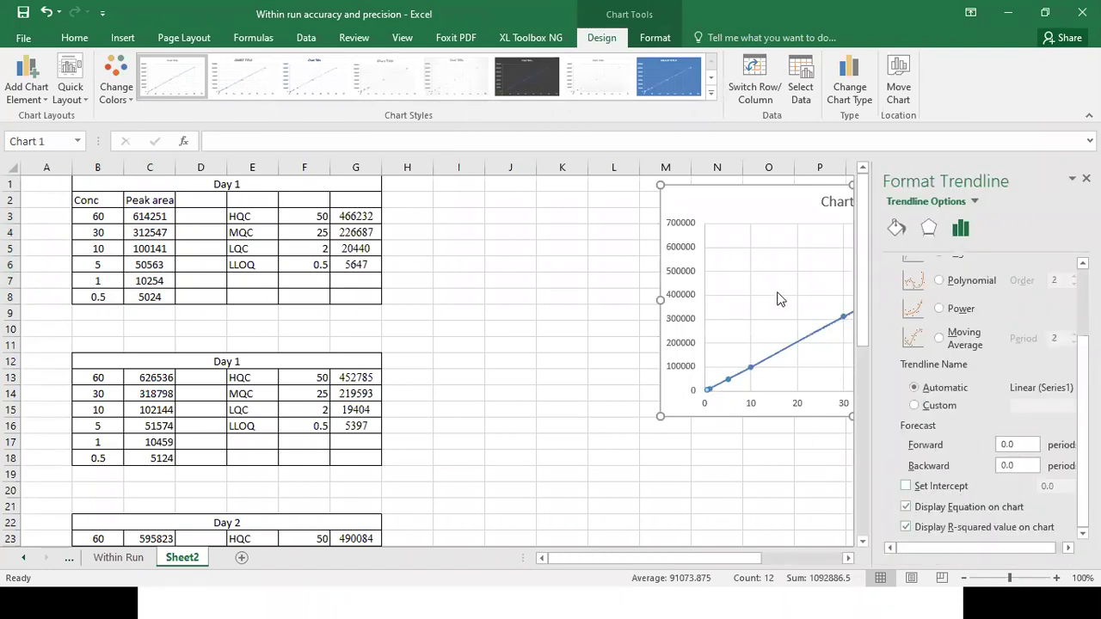
click(771, 213)
click(772, 213)
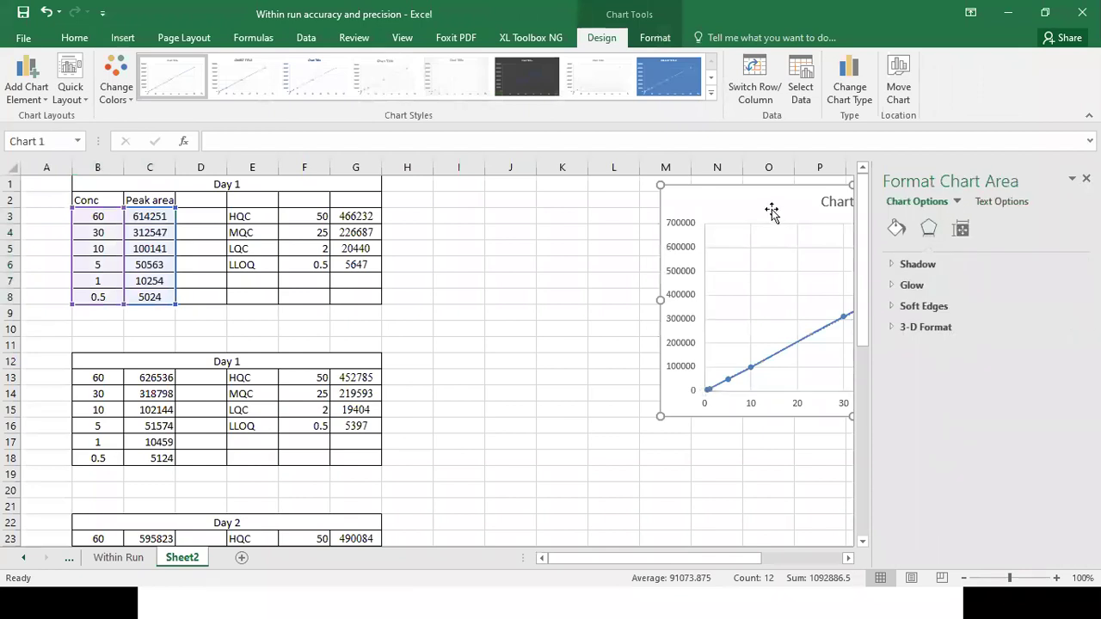
click(1087, 178)
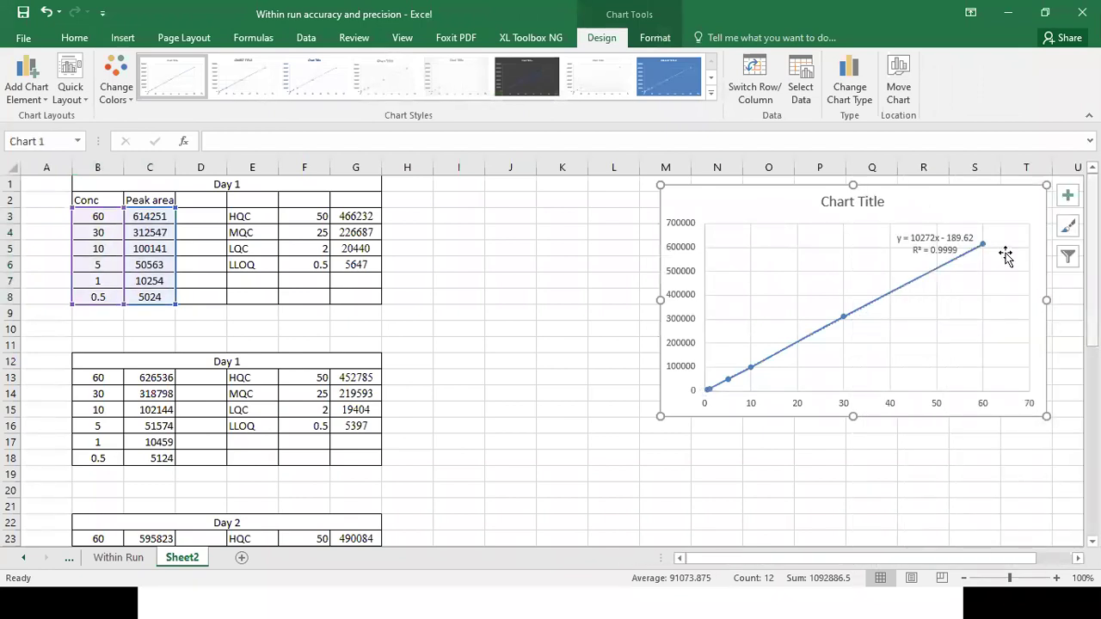
drag(916, 252, 879, 246)
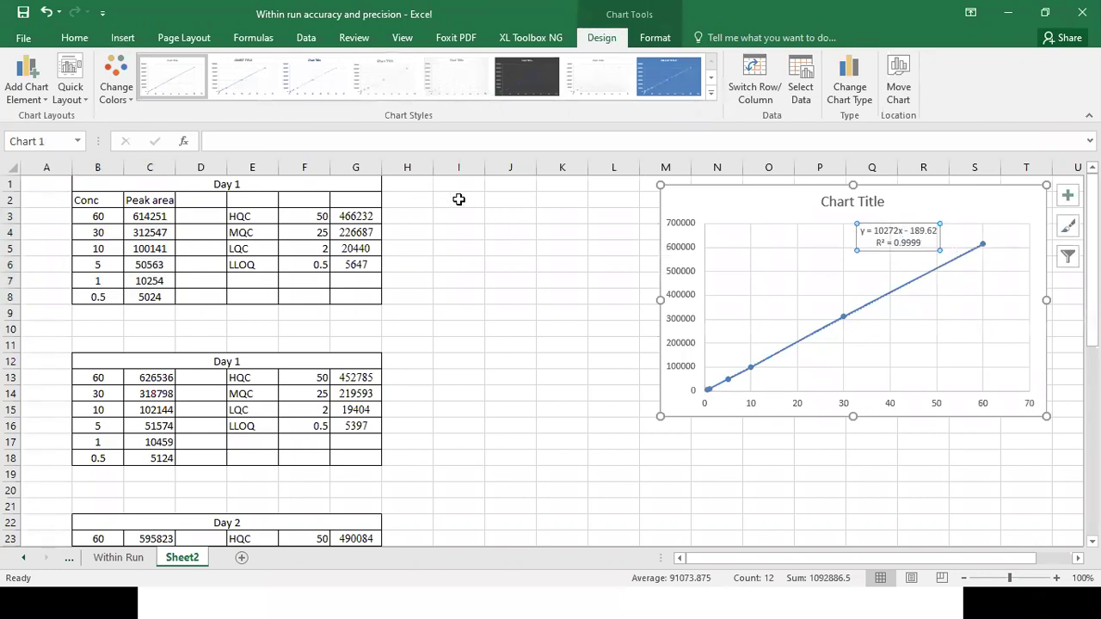
- Enter the column headings m in H2 and b in I2 beside the first Day 1 table
click(415, 200)
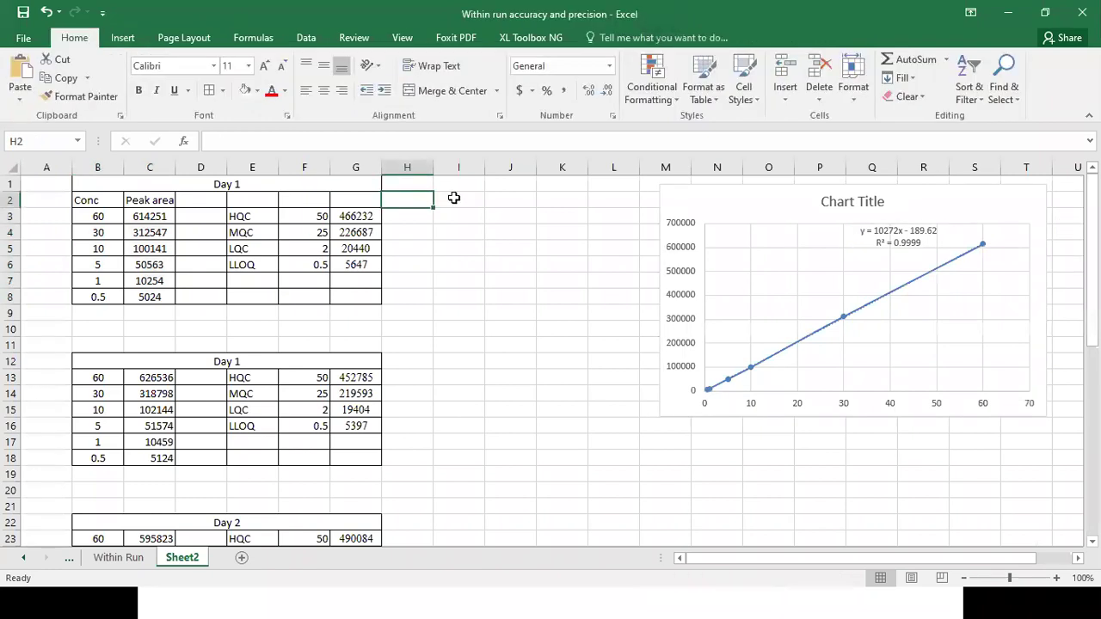
text(m)
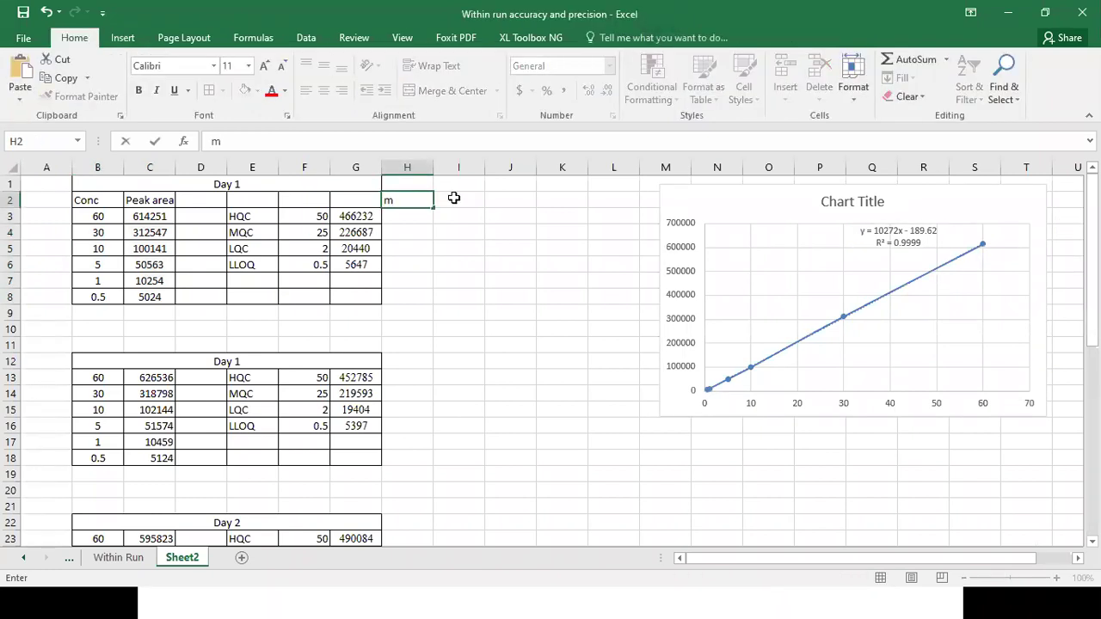
click(454, 198)
text(b)
key(Return)
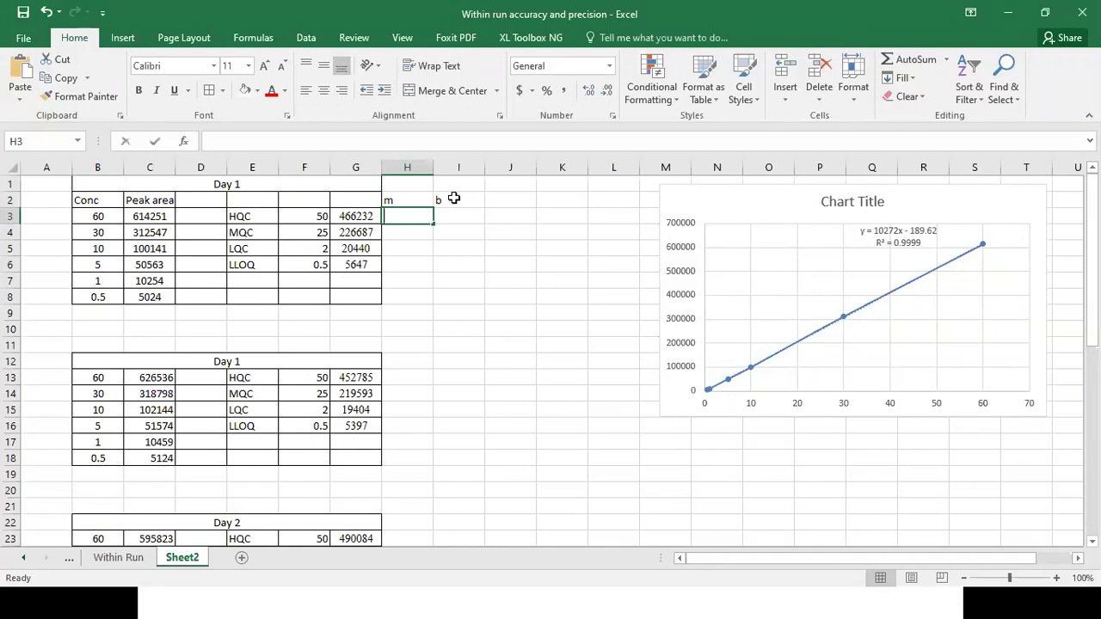
- Enter the trendline's slope 10272 in H3 and its intercept -189.6 in I3
text(10272)
key(Tab)
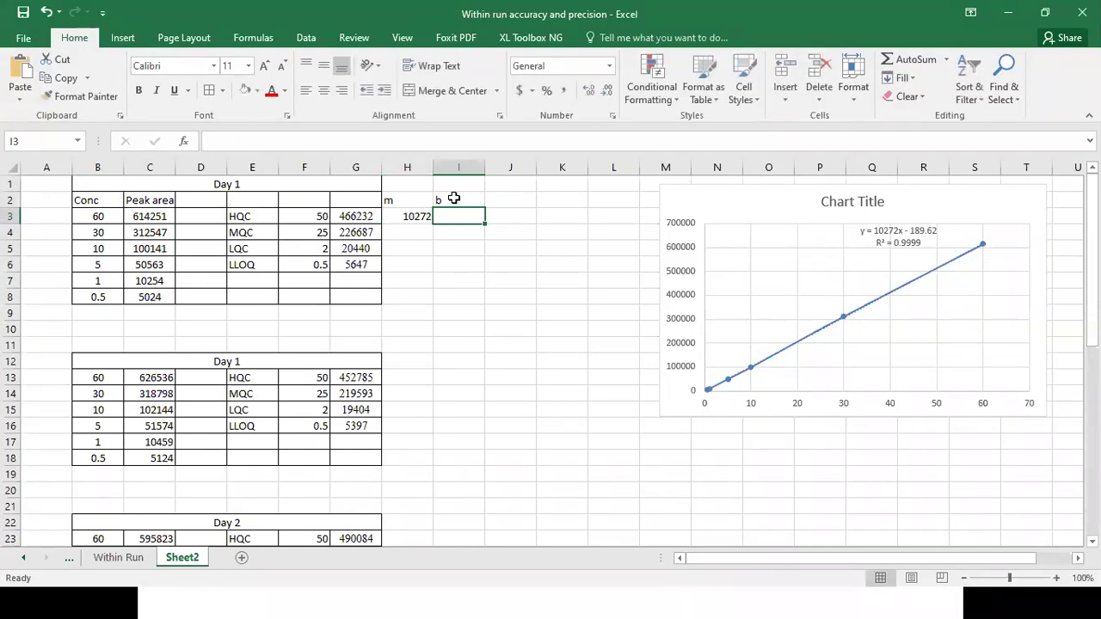
text(-189.6)
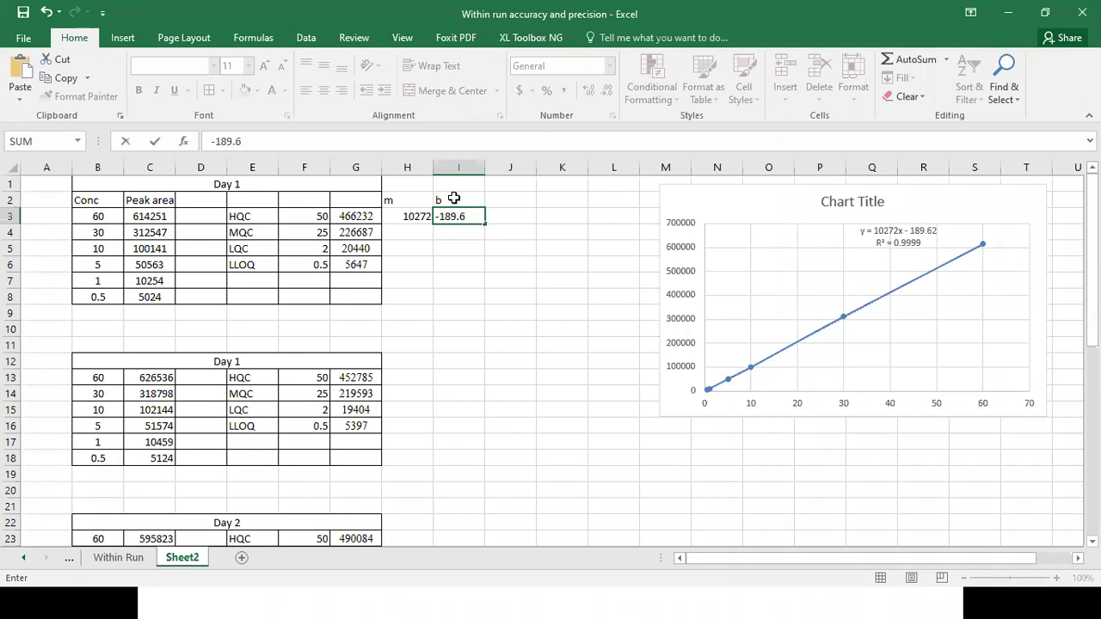
key(ctrl+Return)
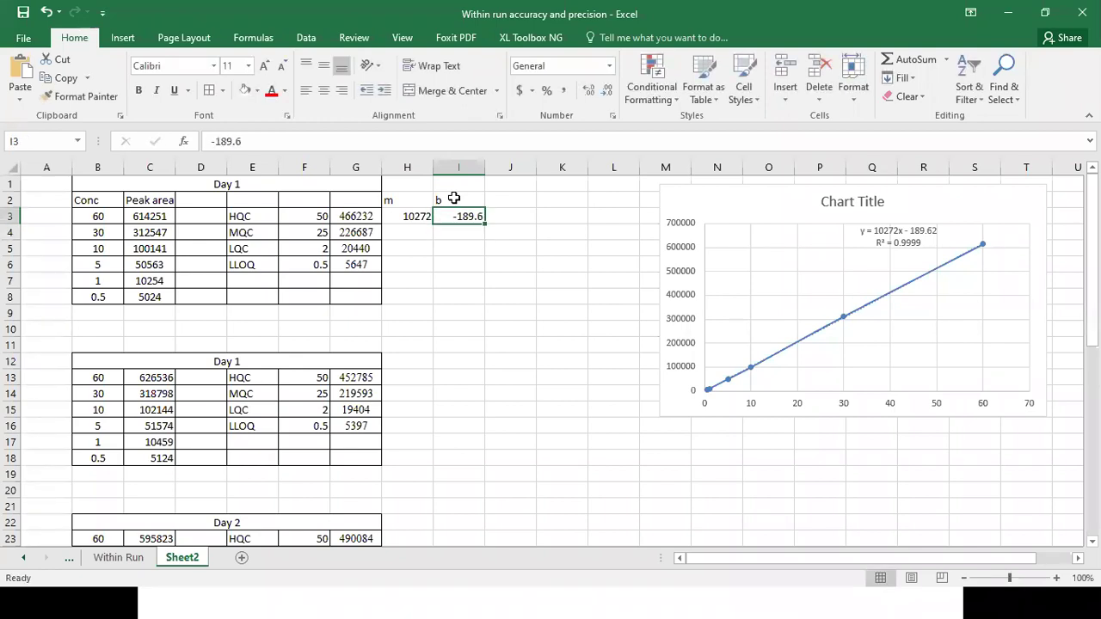
- Calculate the HQC concentration from its peak area in J3 with the formula =(G3-I3)/H3
key(Tab)
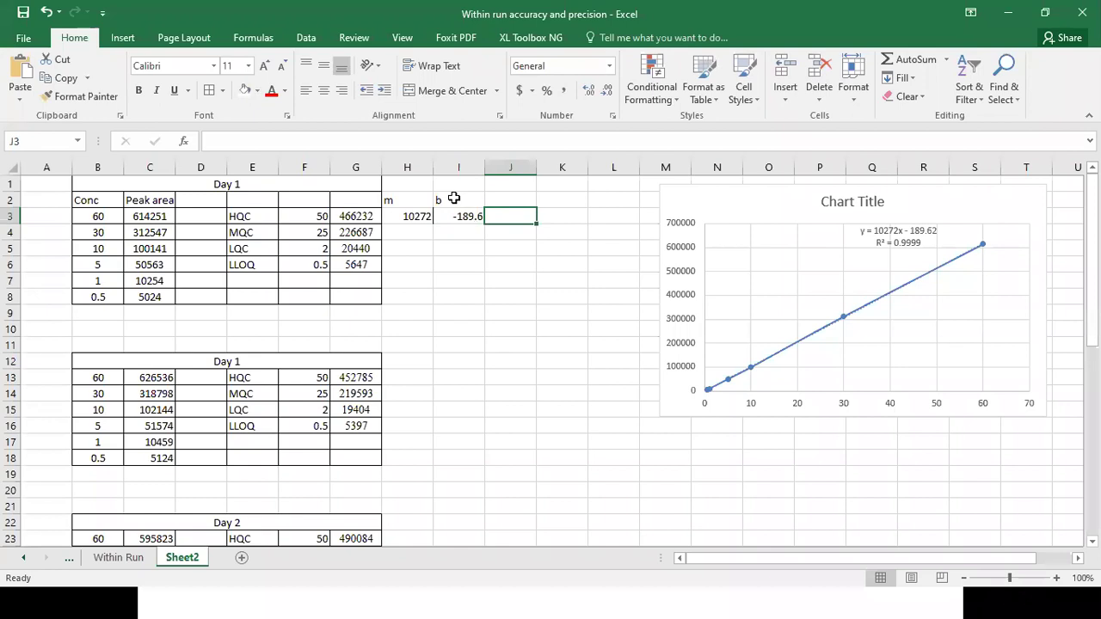
text(=()
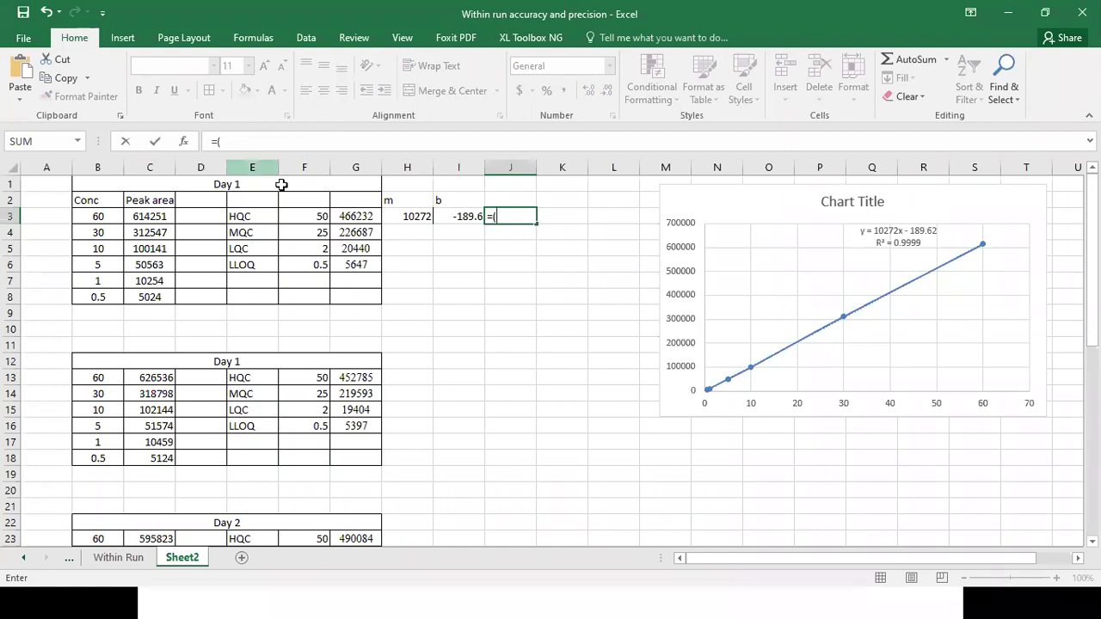
click(348, 215)
text(-)
click(450, 216)
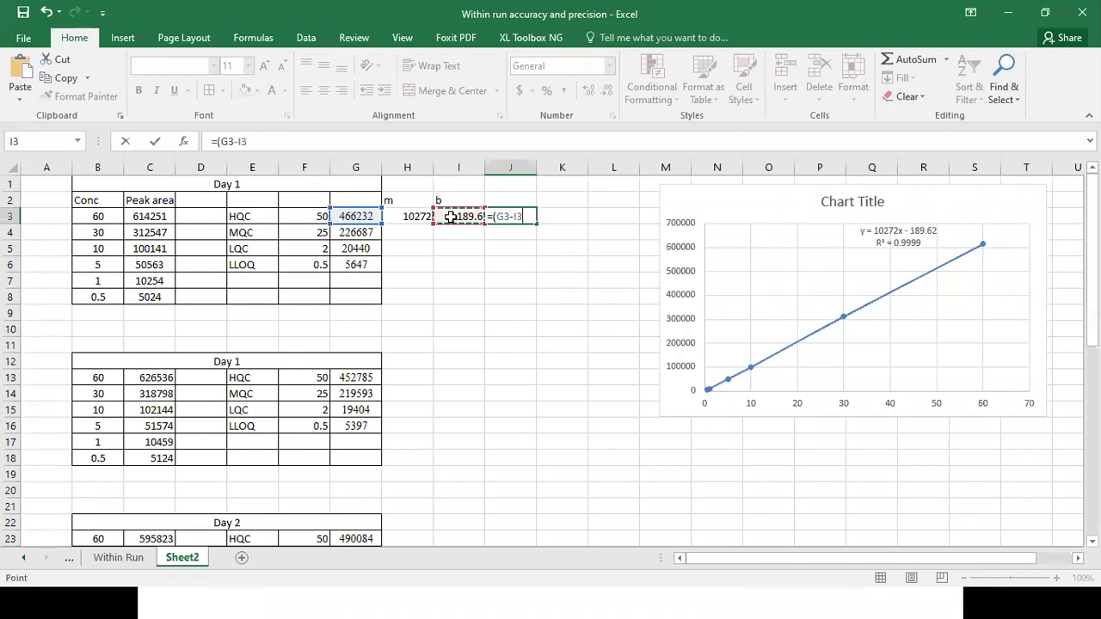
text()/)
click(419, 218)
key(Return)
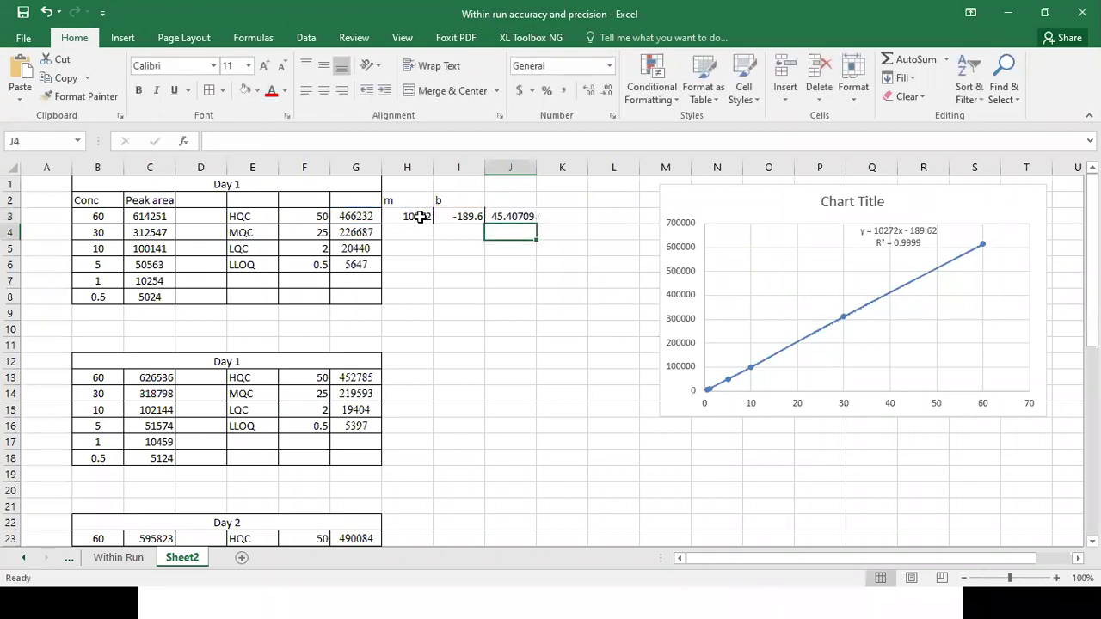
- Fill the slope, intercept and concentration formula from H3:J3 down to row 6 for the other QC levels
click(503, 216)
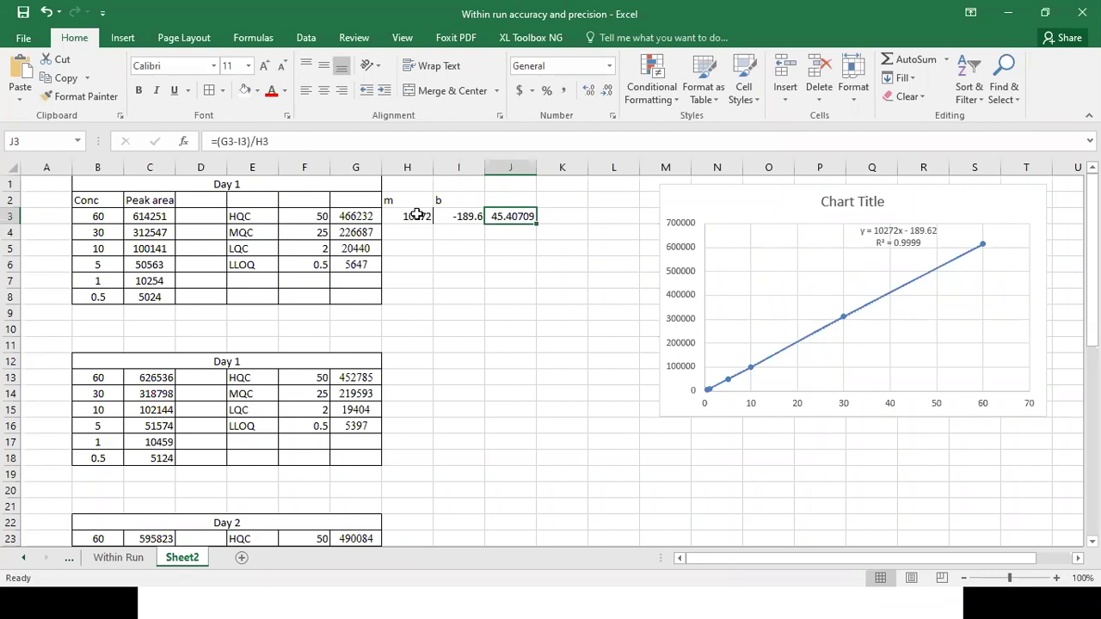
drag(411, 216, 542, 272)
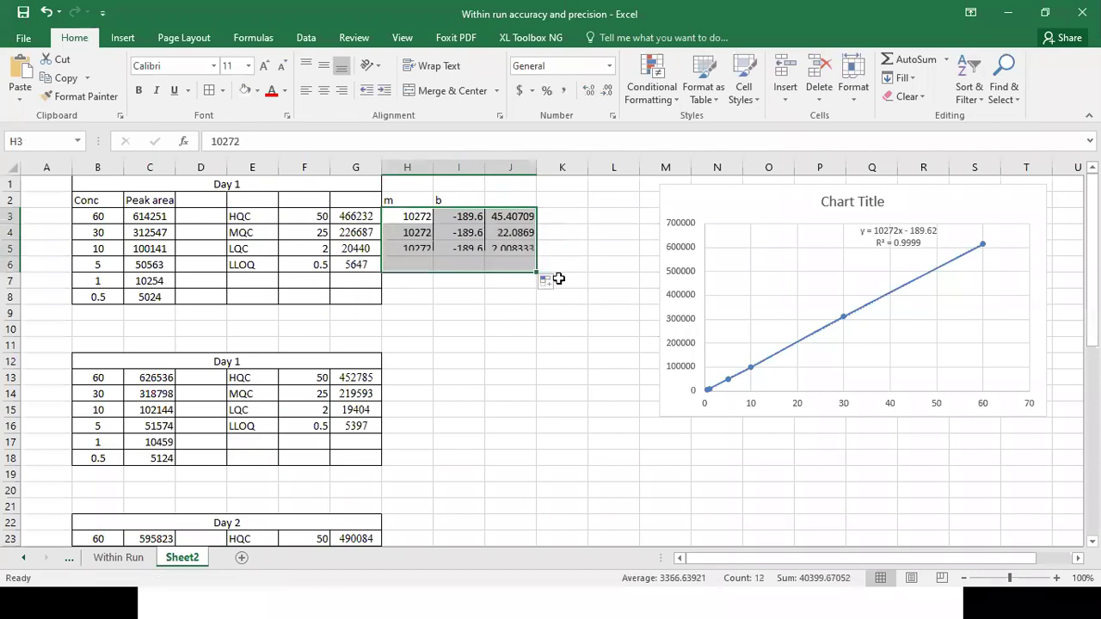
click(496, 286)
- Calculate the HQC percent accuracy in K3 with the formula =J3/F3*100
click(565, 217)
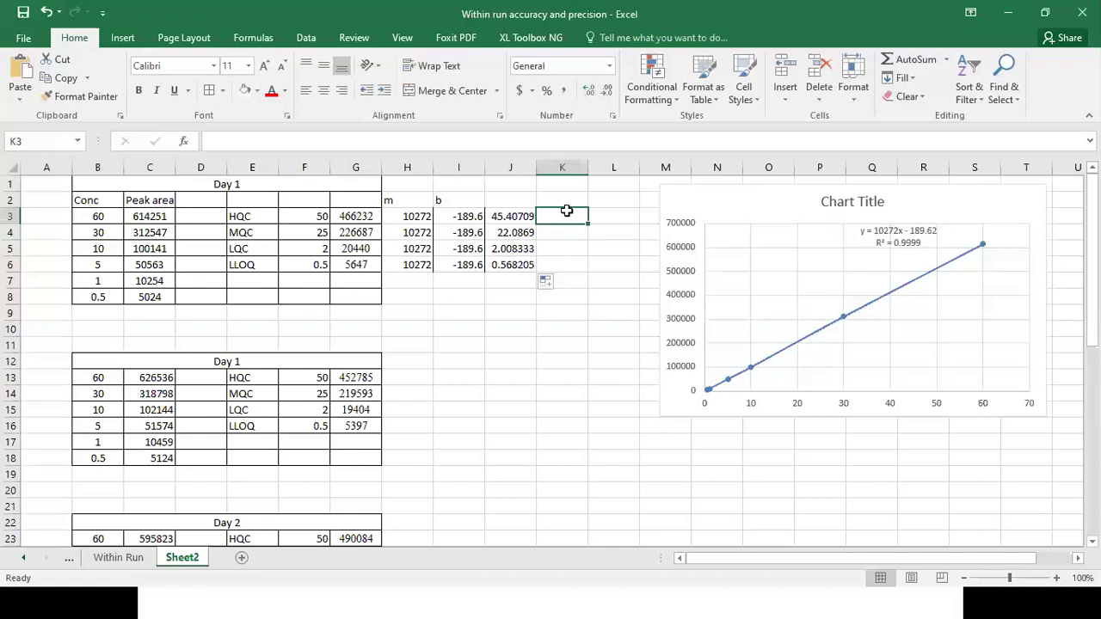
text(=)
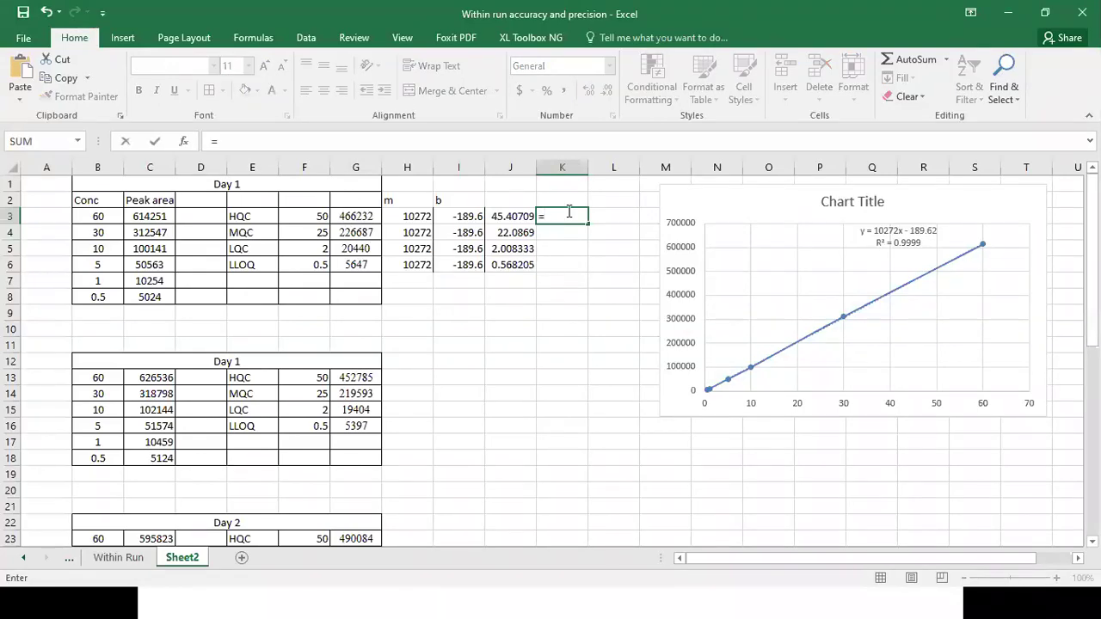
click(519, 221)
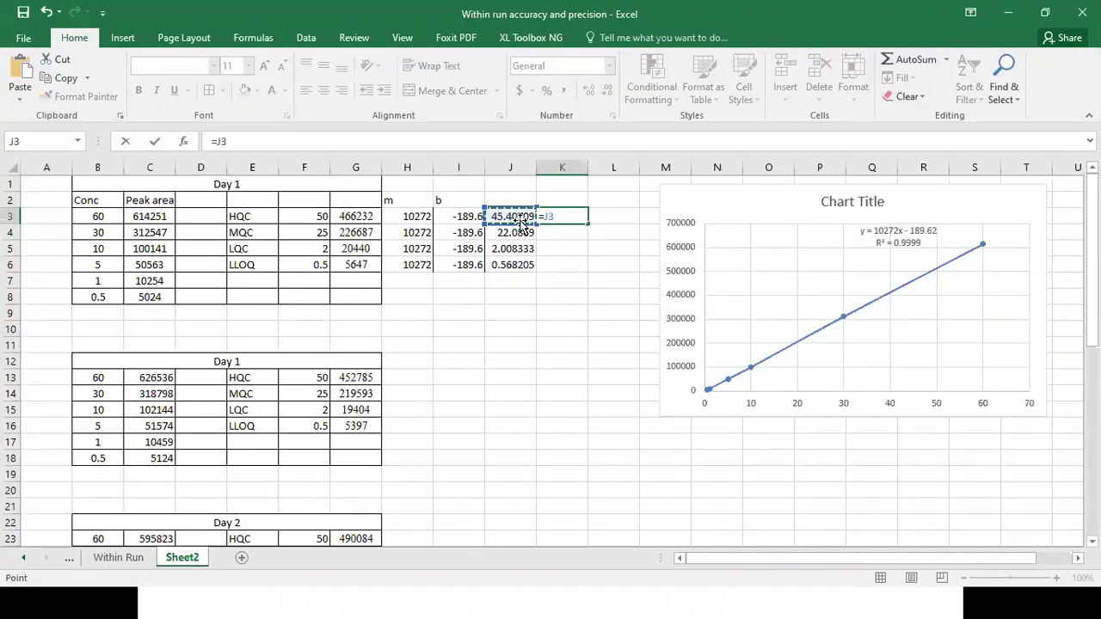
text(/)
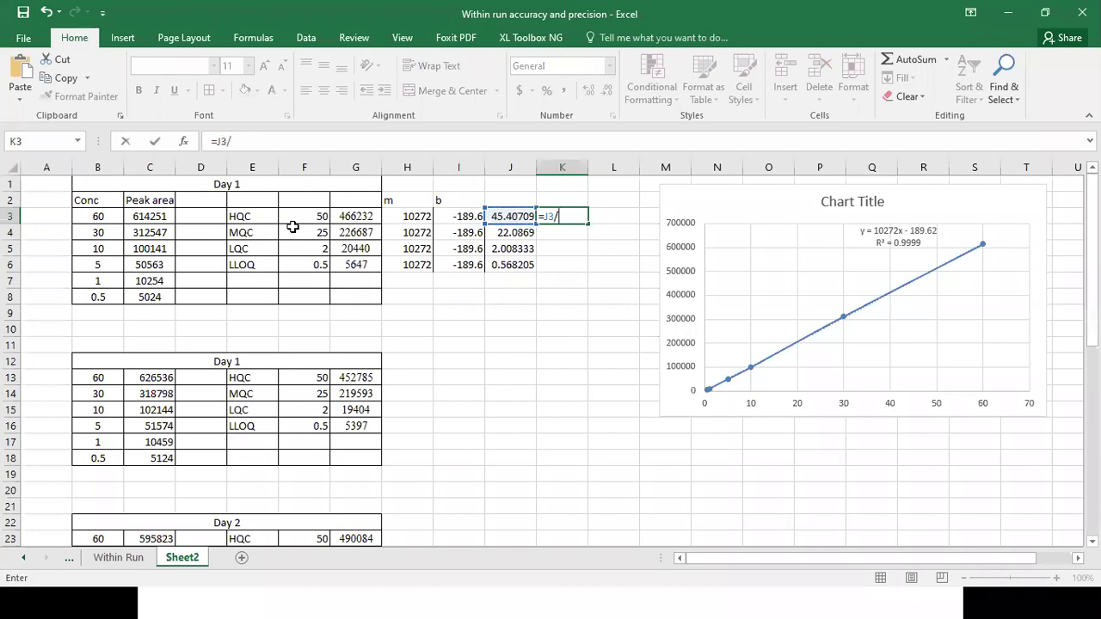
click(323, 215)
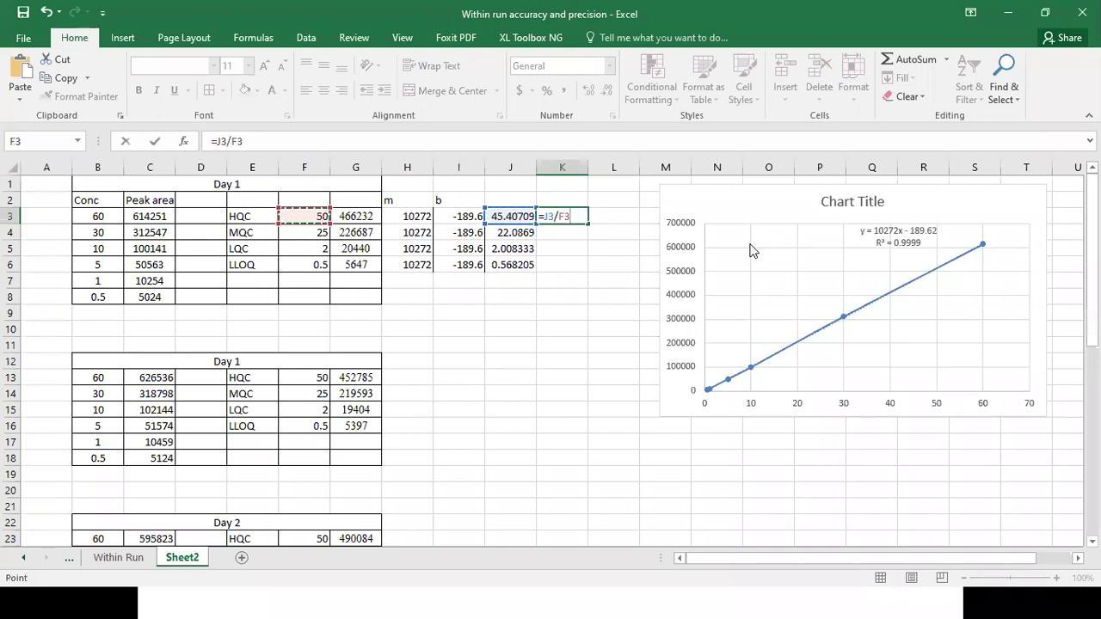
text(*100)
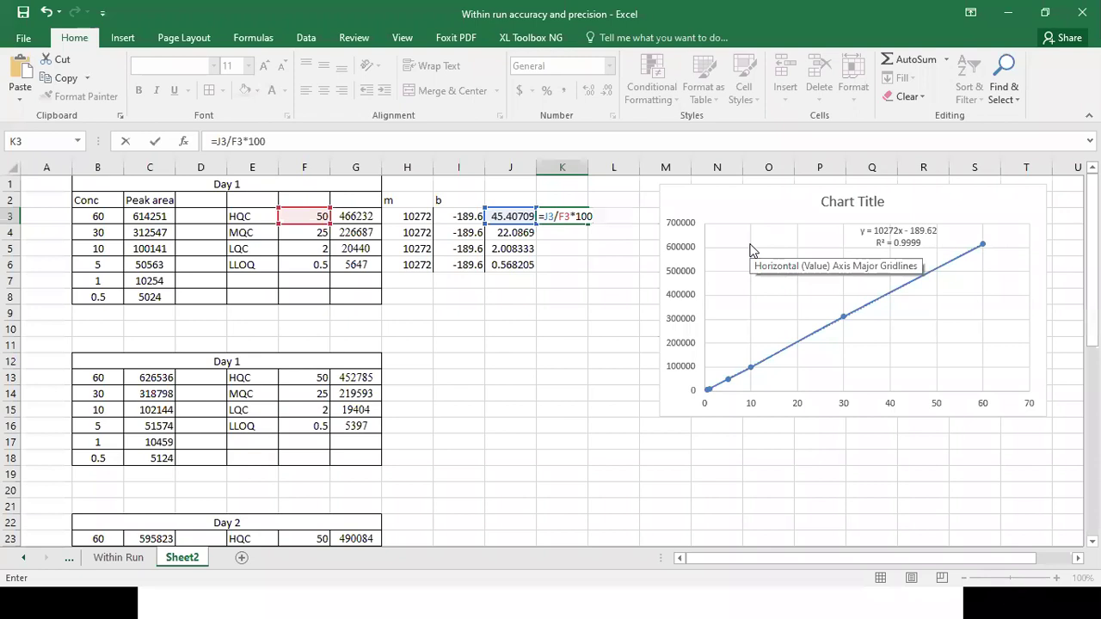
key(Return)
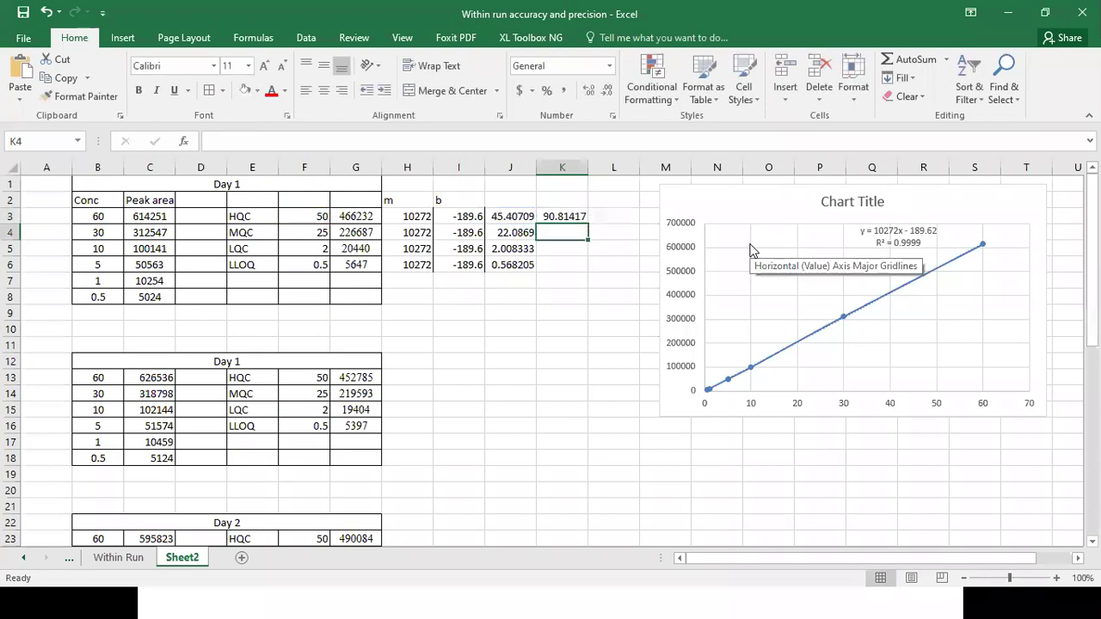
- Fill the percent accuracy formula from K3 down to K6 for the other QC levels
click(564, 217)
drag(588, 225, 584, 268)
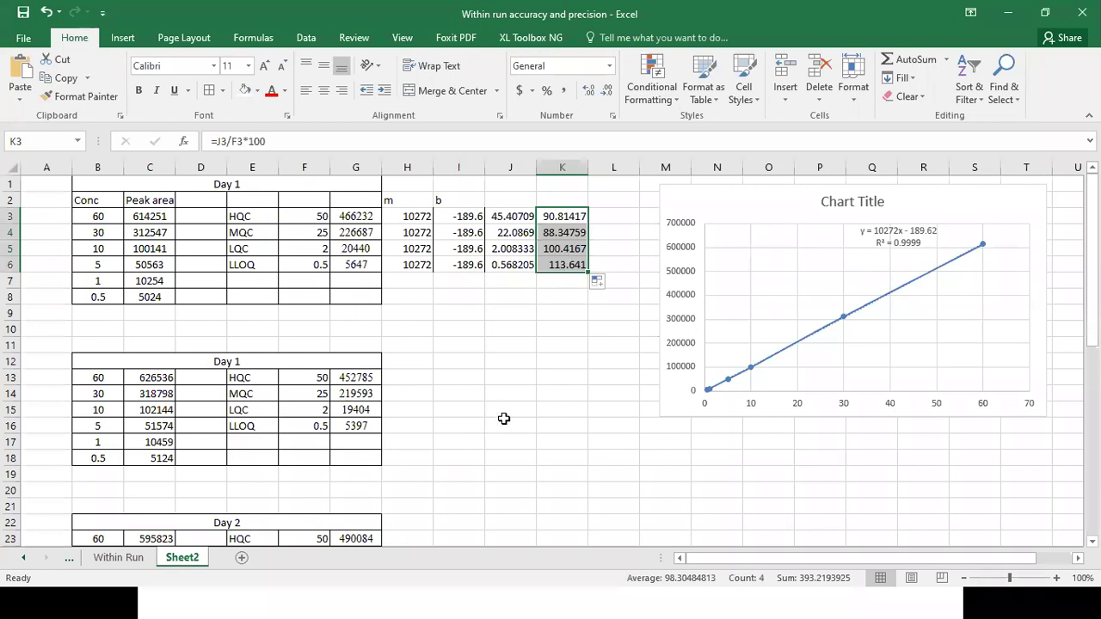
- Insert a scatter chart with smooth lines and markers from the second Day 1 calibration data in B13:C18
drag(95, 378, 160, 459)
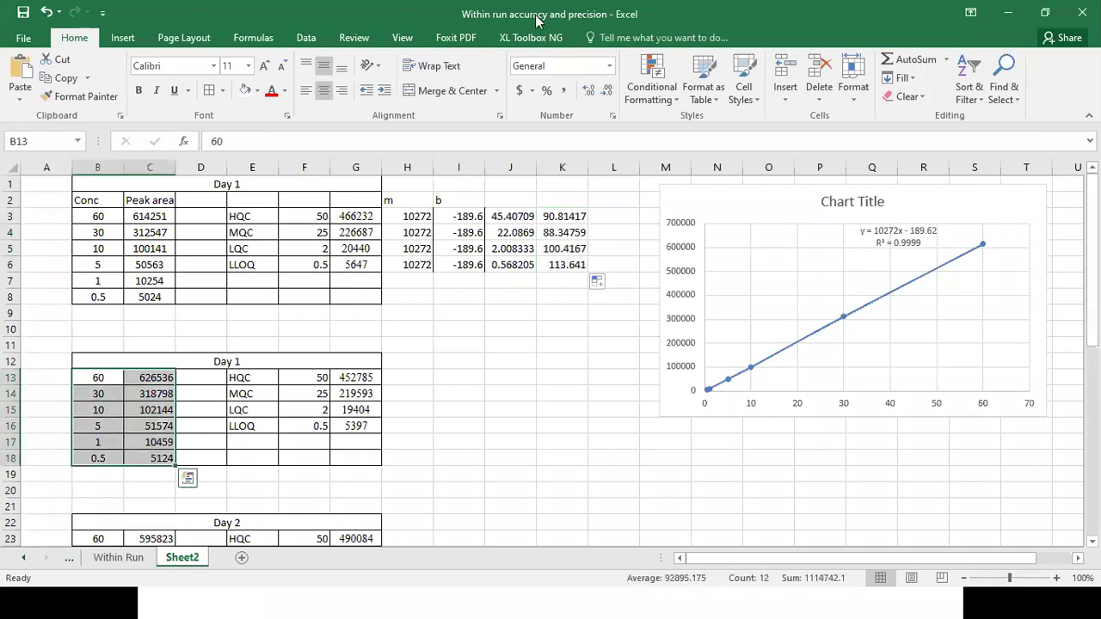
click(123, 38)
click(488, 96)
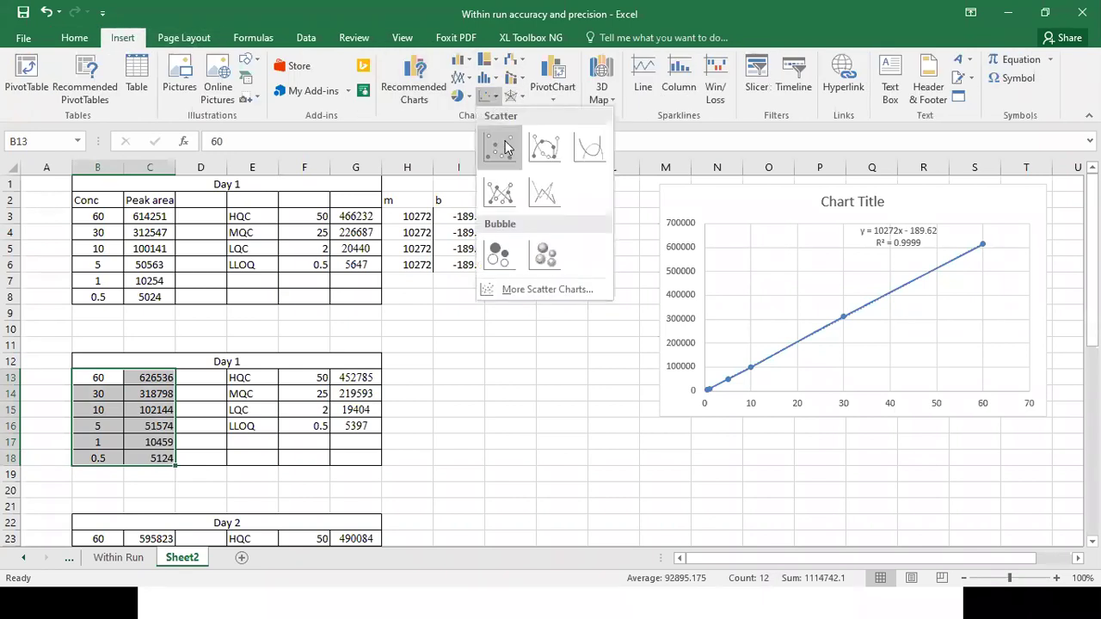
click(557, 151)
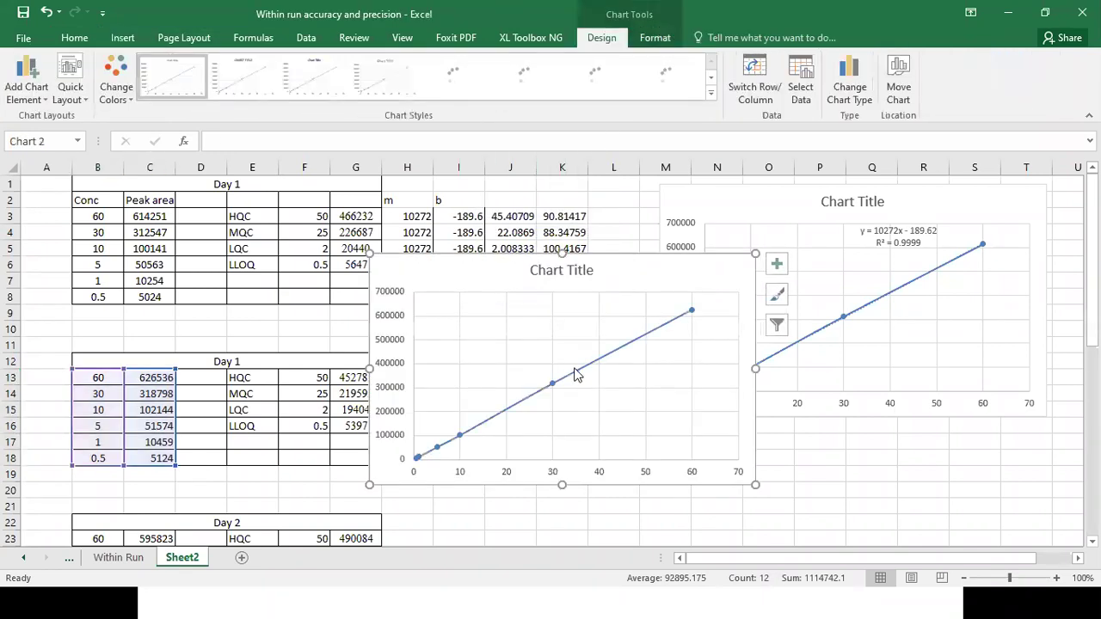
- Add a linear trendline to the new chart's series, displaying its equation and R-squared value on the chart
click(575, 374)
right_click(575, 374)
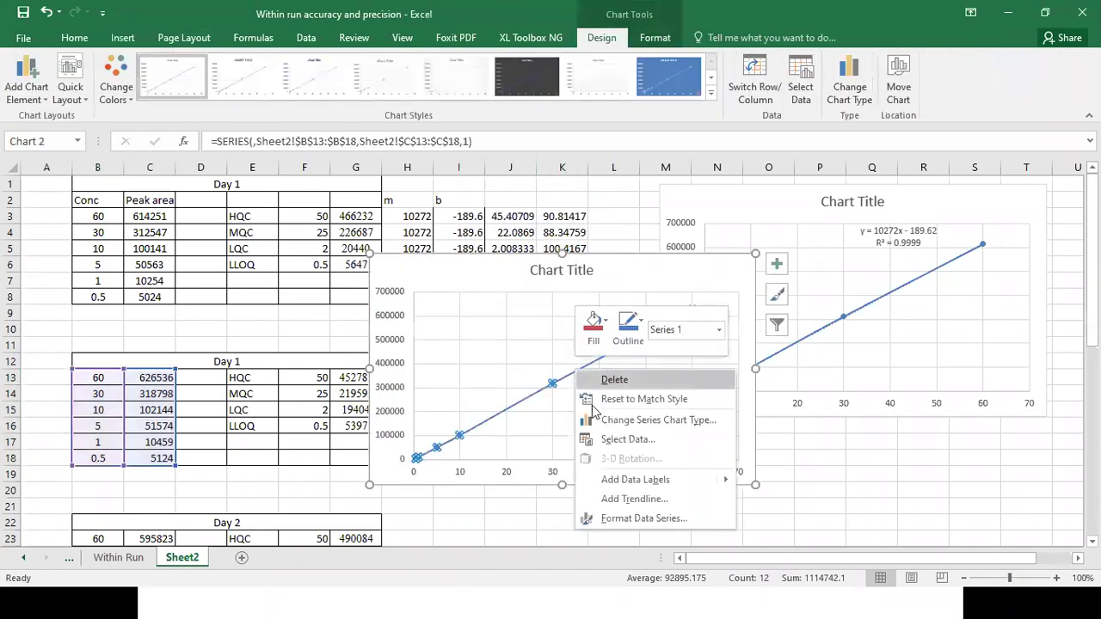
click(634, 499)
scroll(899, 434, down, 3)
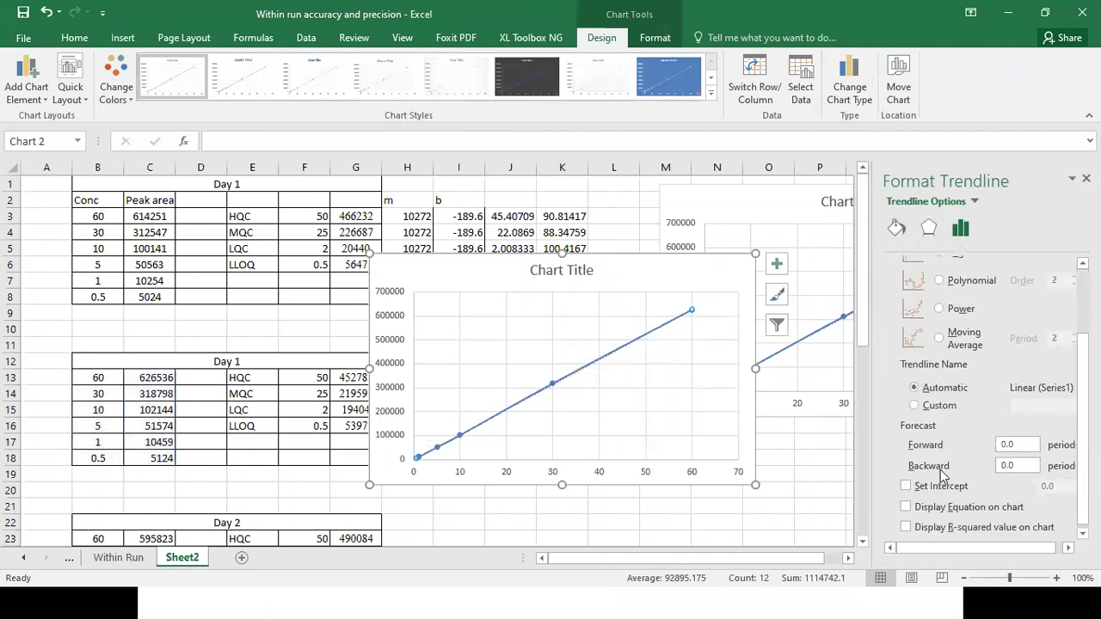
click(908, 507)
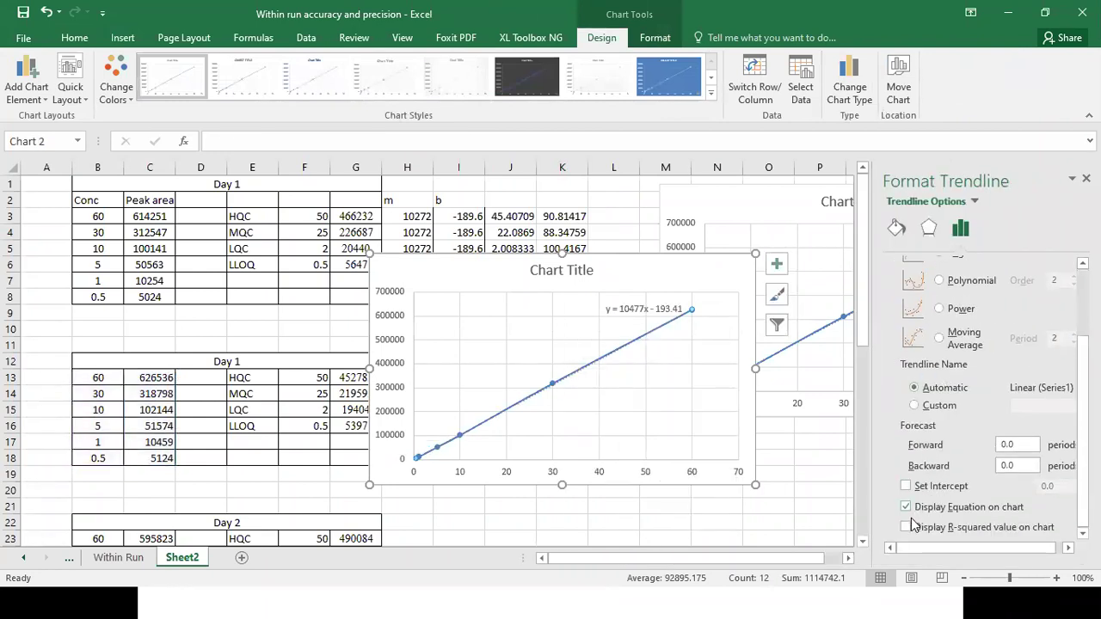
click(910, 528)
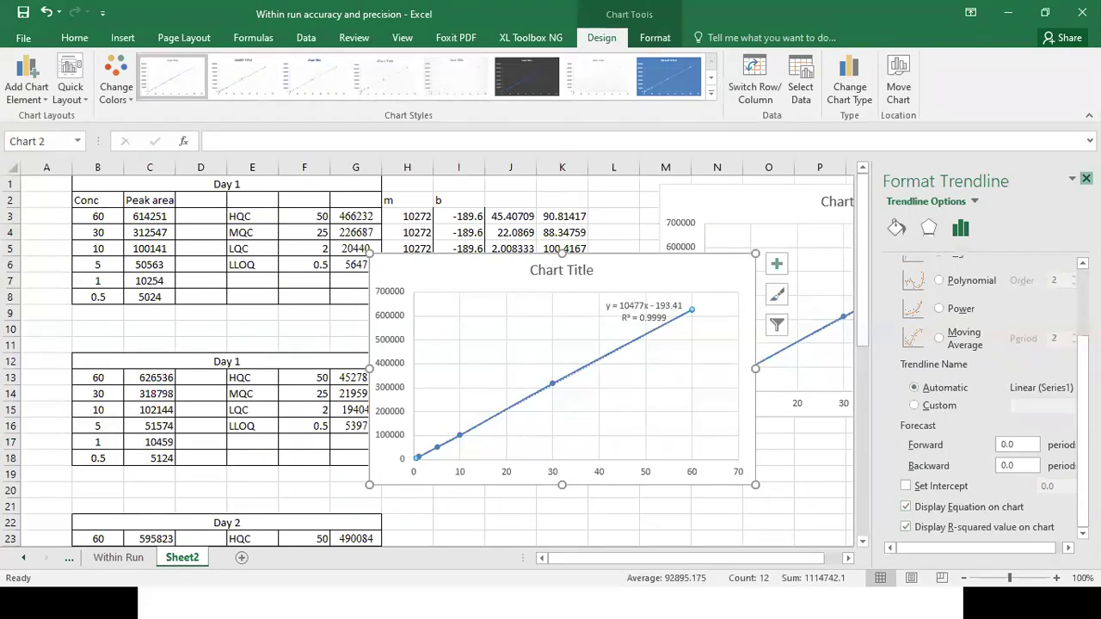
click(1087, 178)
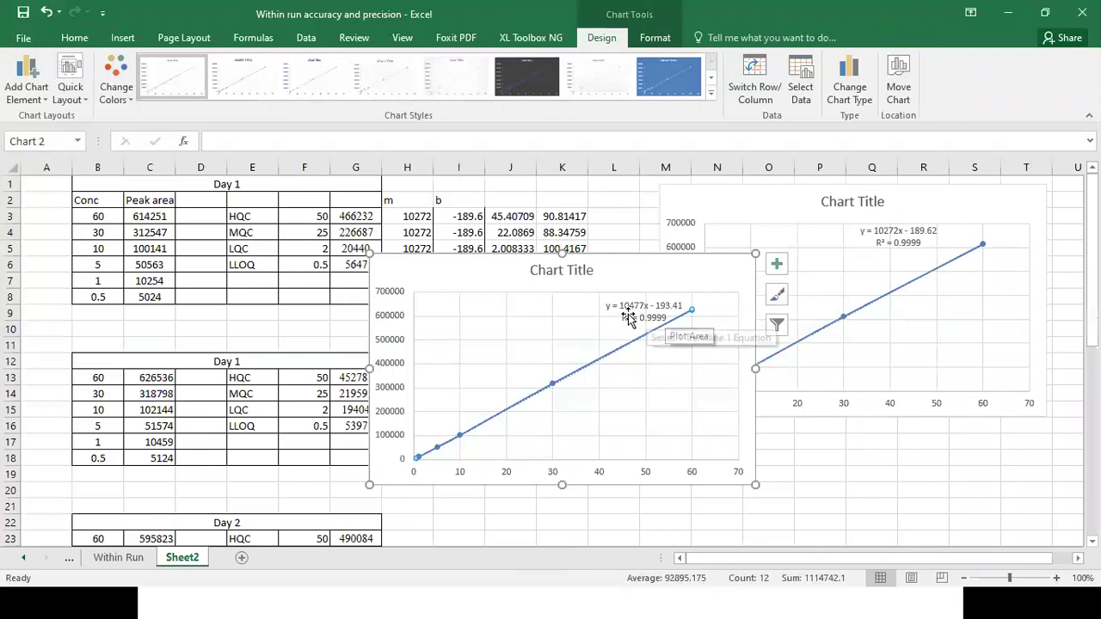
- Move the second calibration chart away from the data tables so that it overlaps the lower part of the first chart
drag(628, 280, 969, 298)
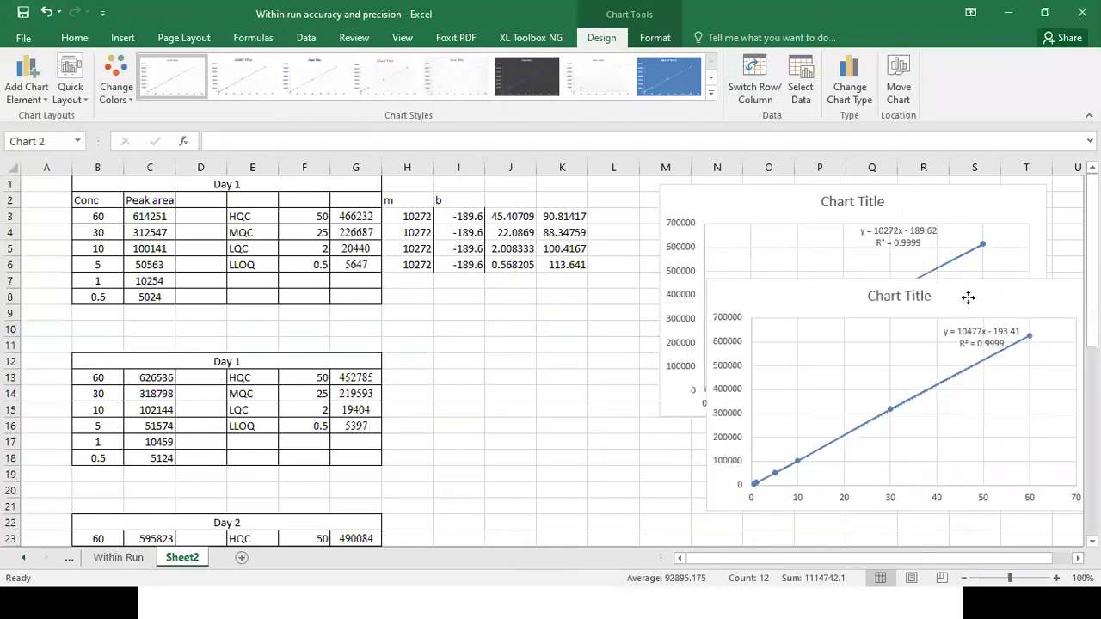
click(439, 391)
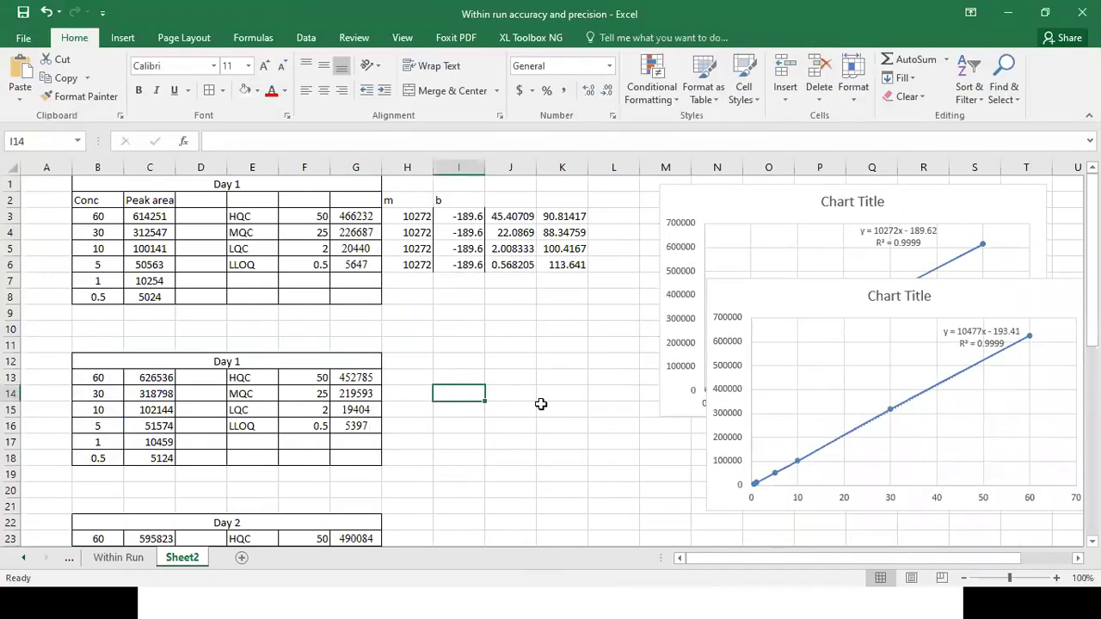
- Look through the remaining Day 1, Day 2 and Day 3 data tables down the sheet
scroll(482, 422, down, 8)
scroll(488, 414, down, 2)
scroll(489, 414, up, 3)
scroll(491, 408, down, 3)
scroll(492, 401, up, 5)
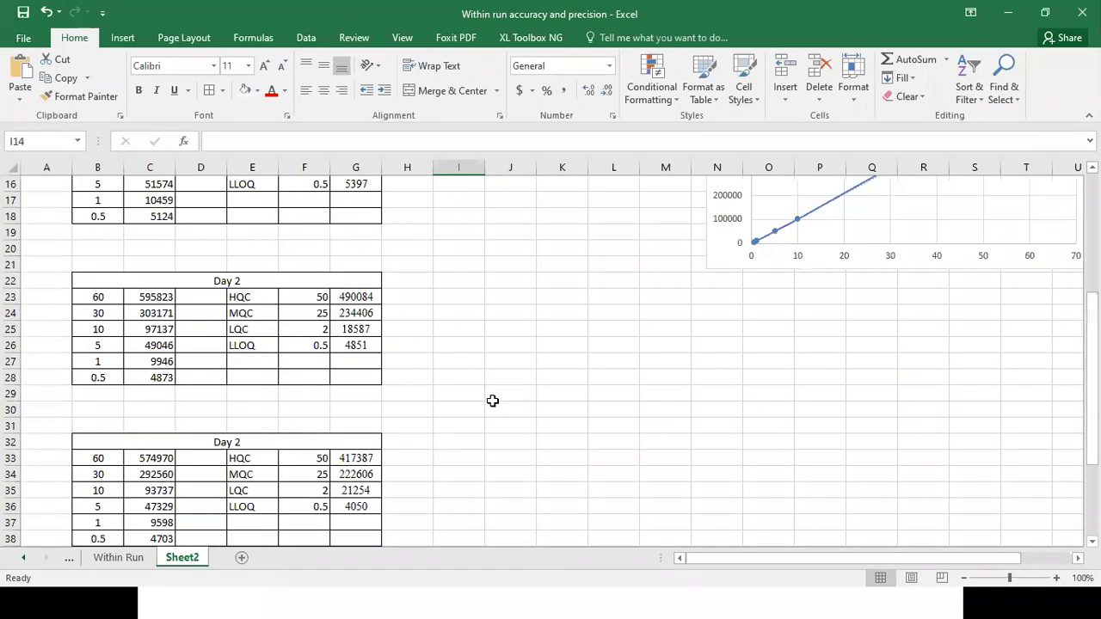
scroll(492, 401, up, 5)
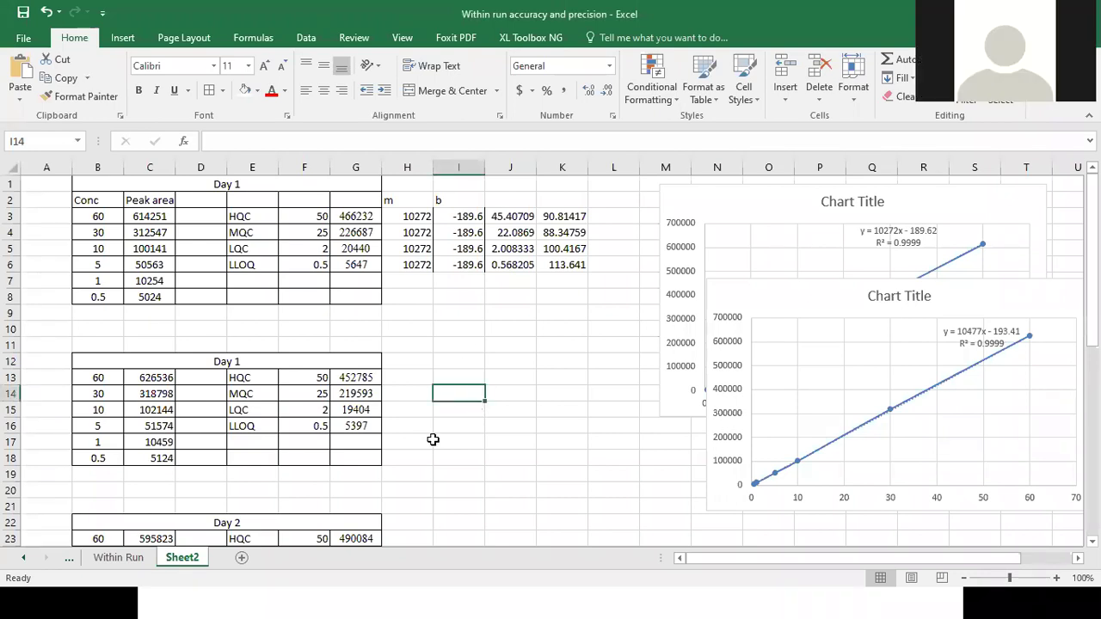
scroll(431, 440, down, 5)
scroll(431, 441, down, 7)
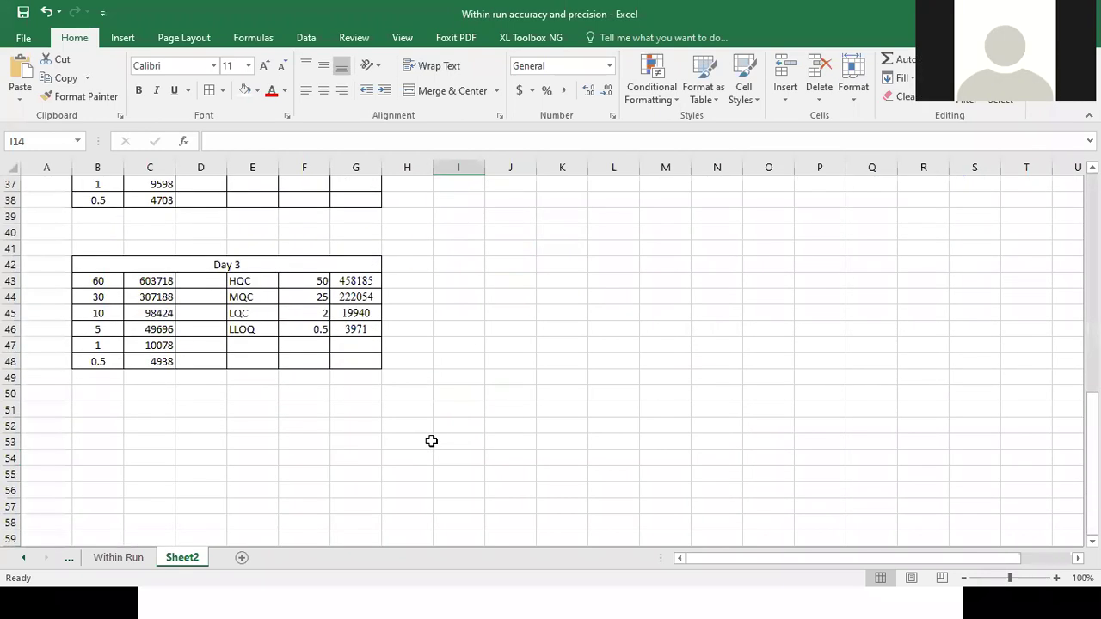
- Enter the label HCQ in B52 below the Day 3 table
scroll(431, 441, up, 1)
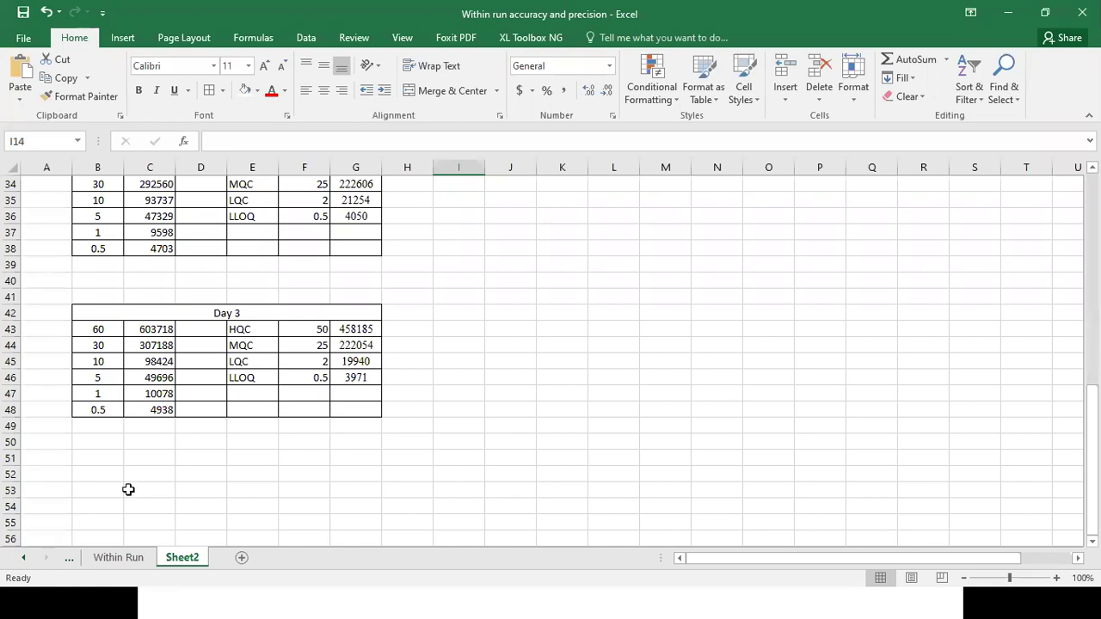
click(102, 458)
key(Return)
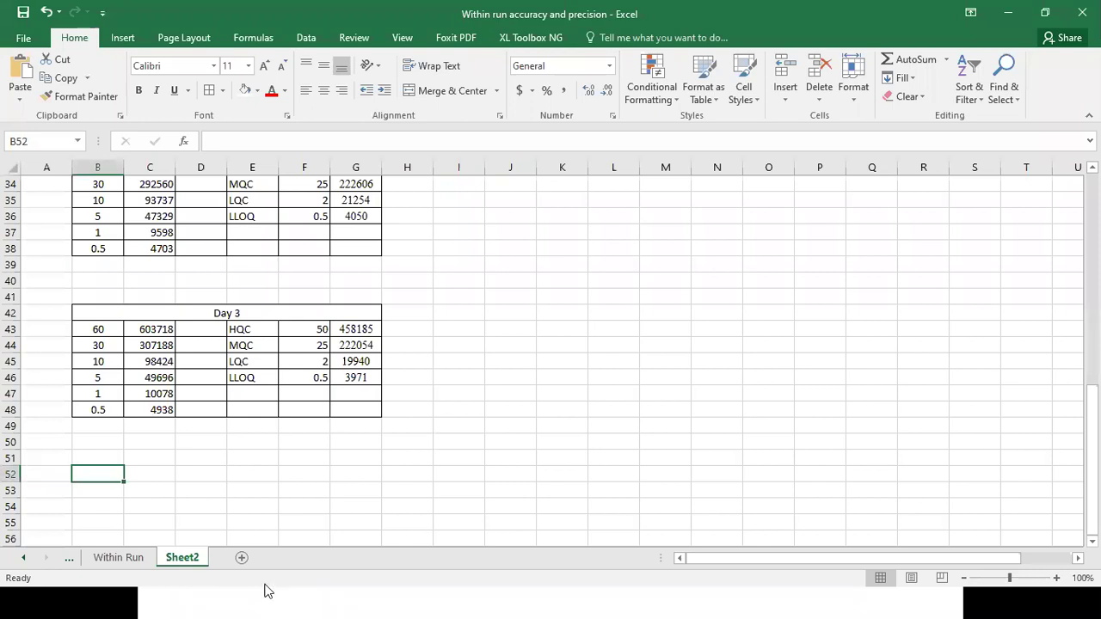
text(HCQ)
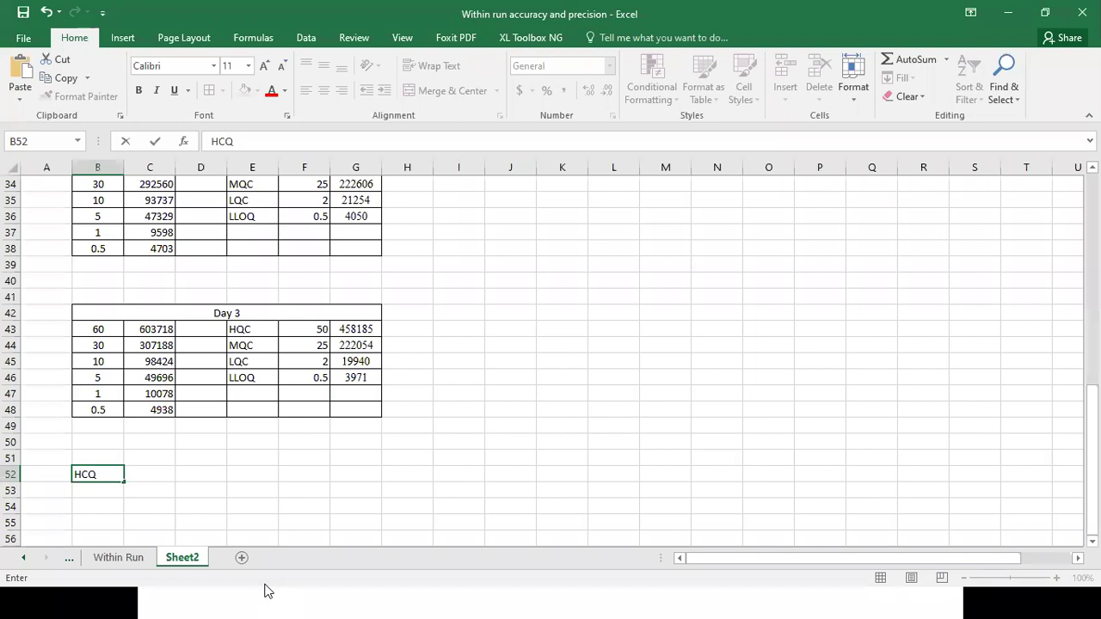
key(Tab)
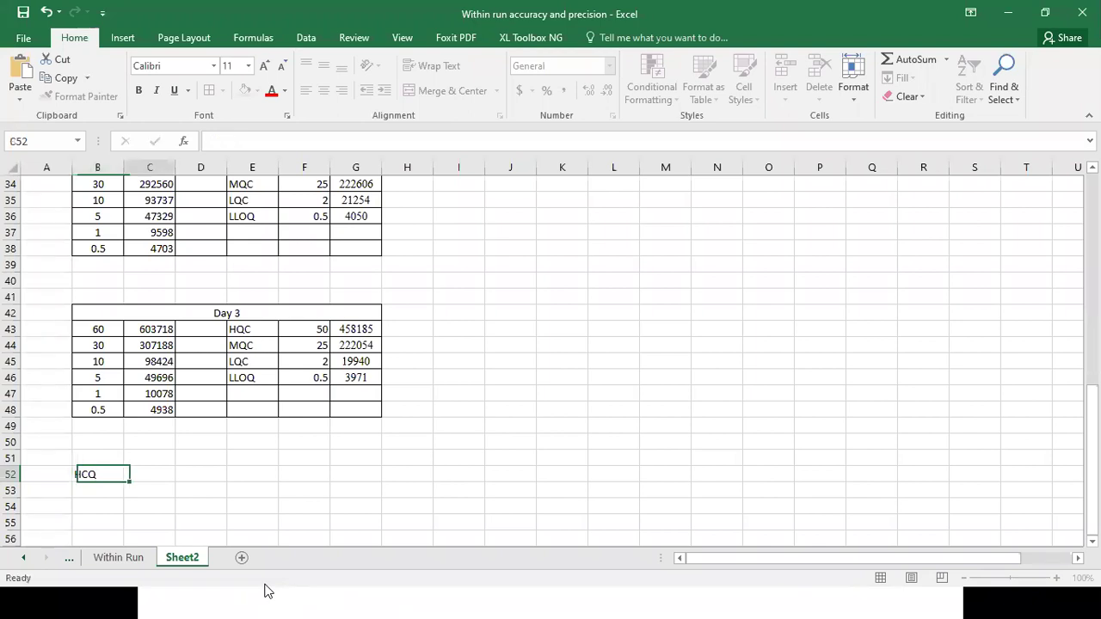
key(Left)
key(Right)
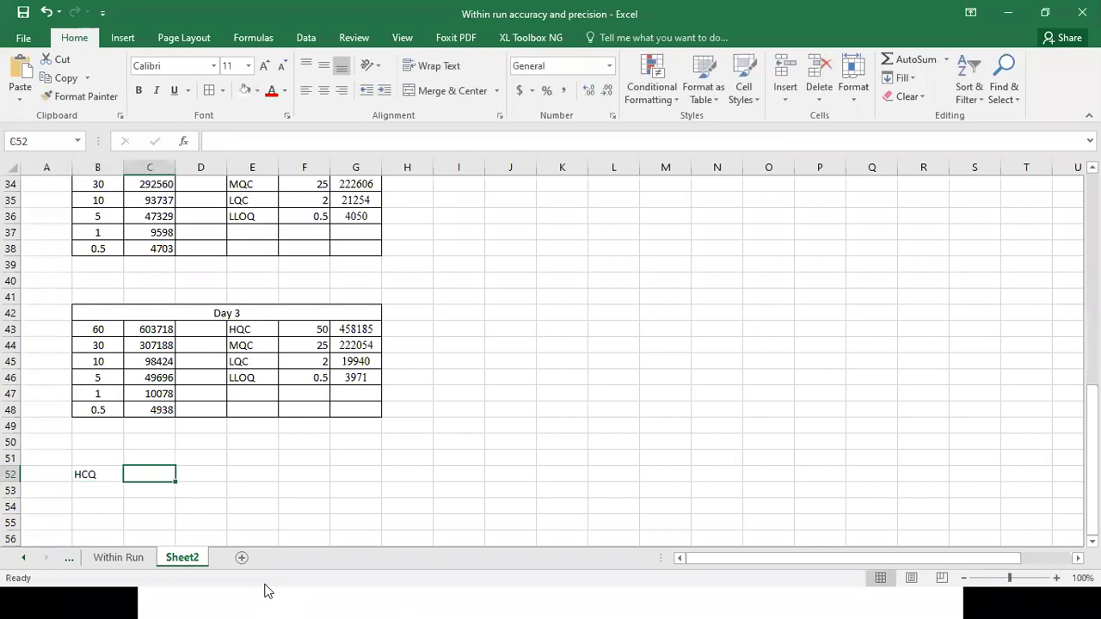
- Number the runs 1 to 5 down column C from C52 to C56
text(1)
key(Return)
text(2)
key(Return)
text(3)
key(Return)
text(4 5)
key(Return)
- Enter the first run's HQC concentration from J3, rounded to 45.4, in D52 beside run 1
key(Right)
key(Right)
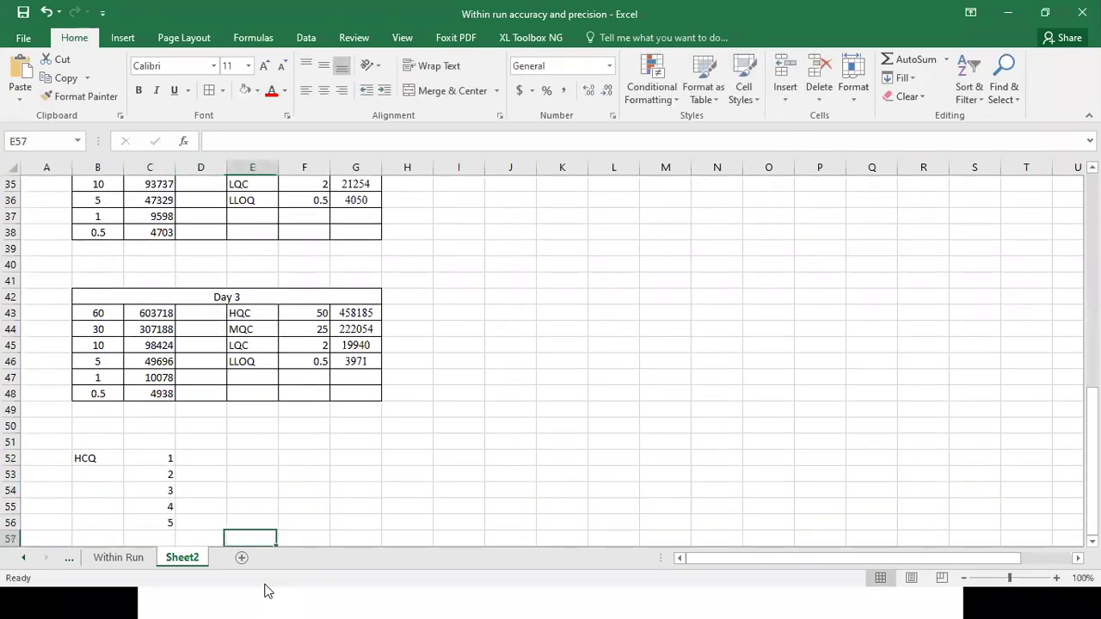
key(Left)
key(Up)
key(Up)
key(Up)
key(Up)
key(Up)
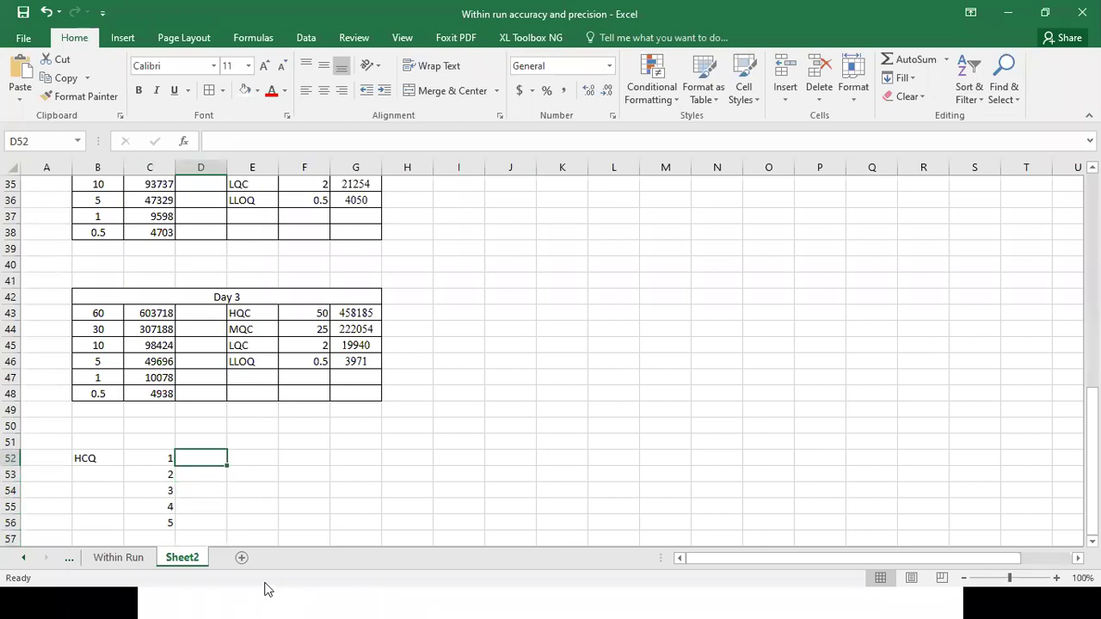
scroll(473, 504, up, 11)
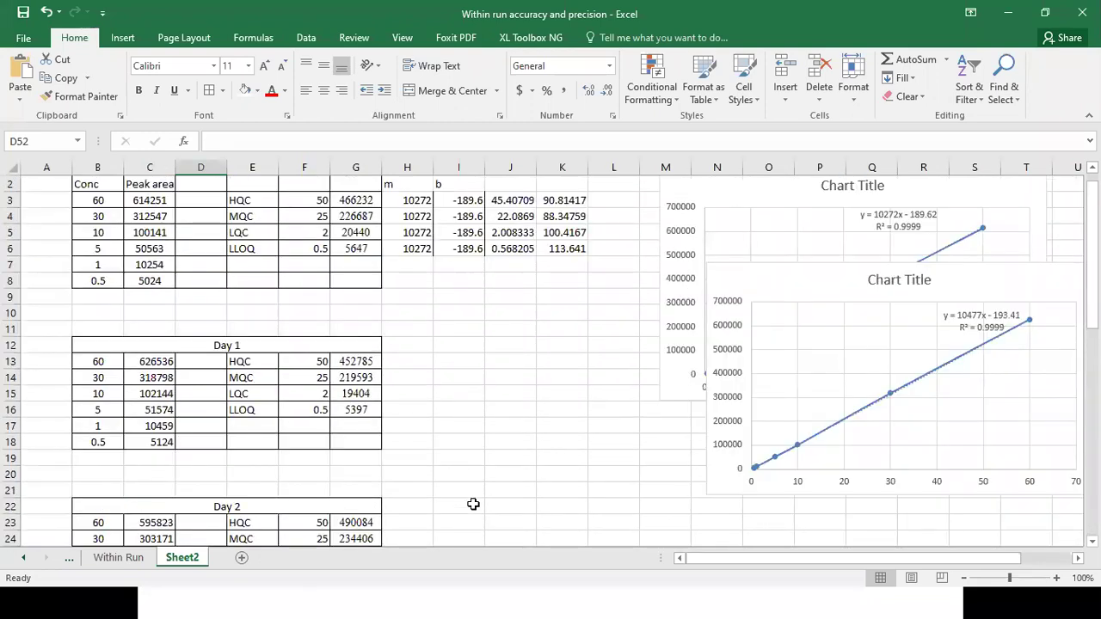
scroll(473, 505, up, 1)
click(563, 216)
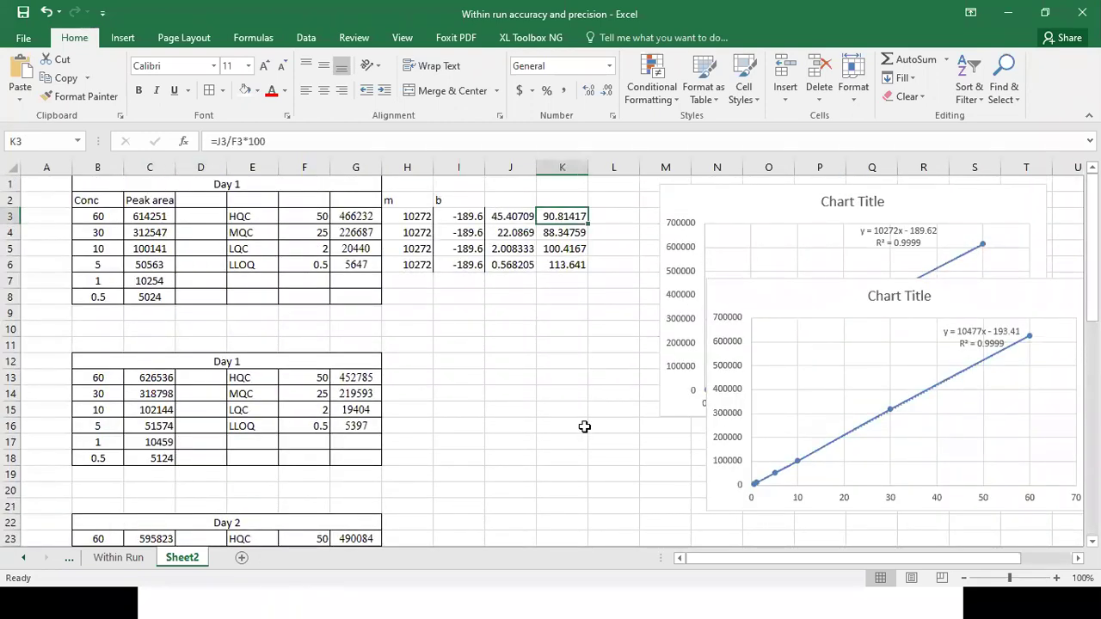
click(513, 217)
scroll(431, 487, down, 5)
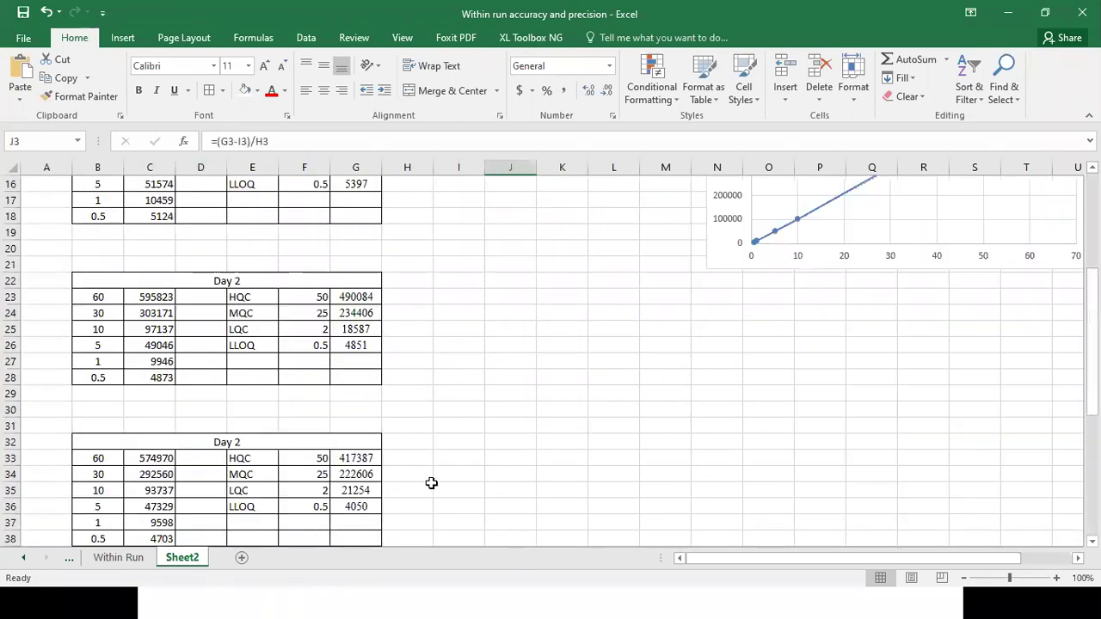
scroll(431, 483, down, 8)
click(202, 378)
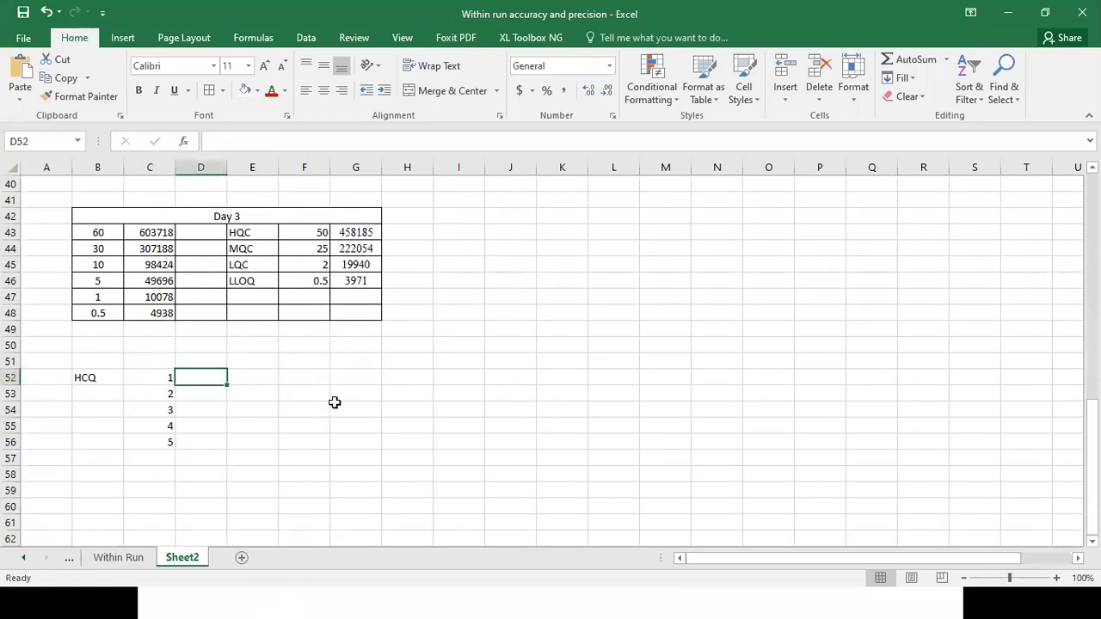
text(45)
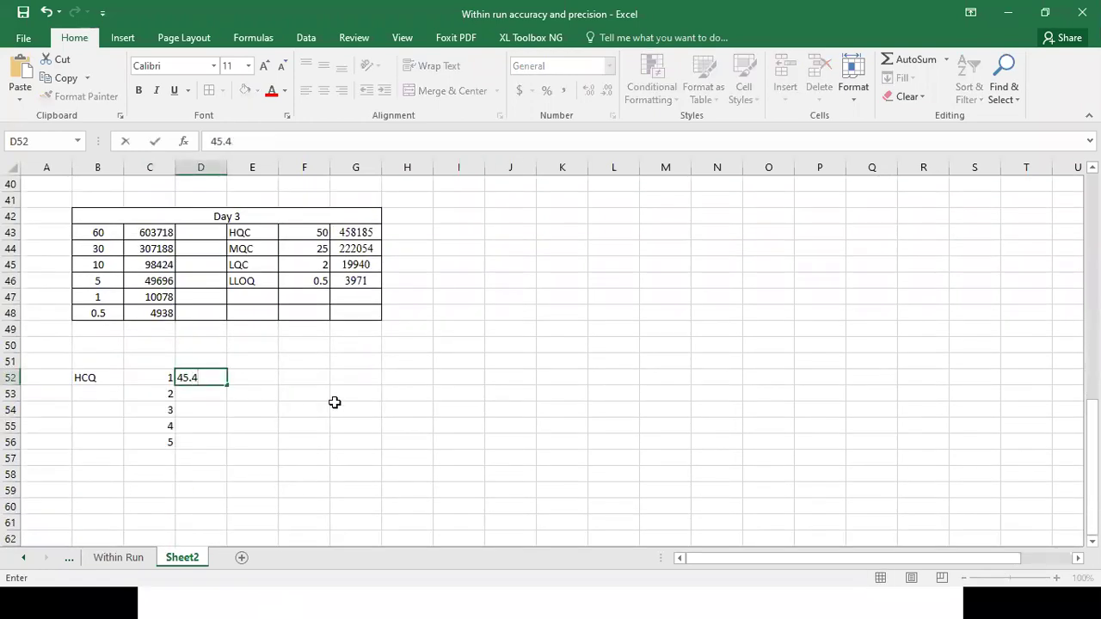
text(.4)
key(Tab)
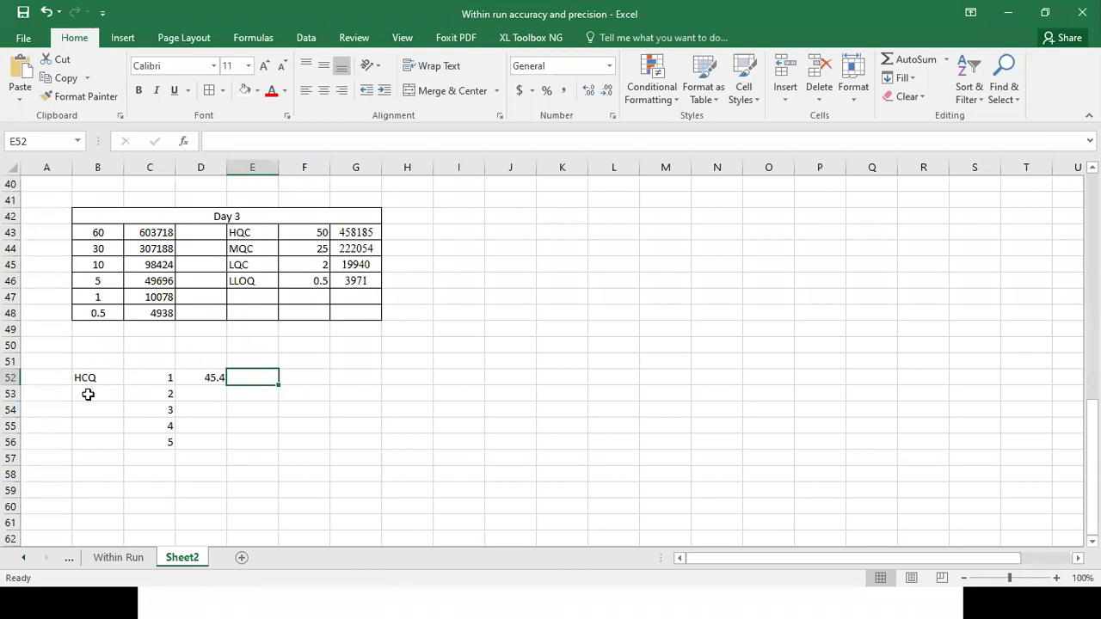
- Enter the label HQC in C51 above the run numbers
click(151, 362)
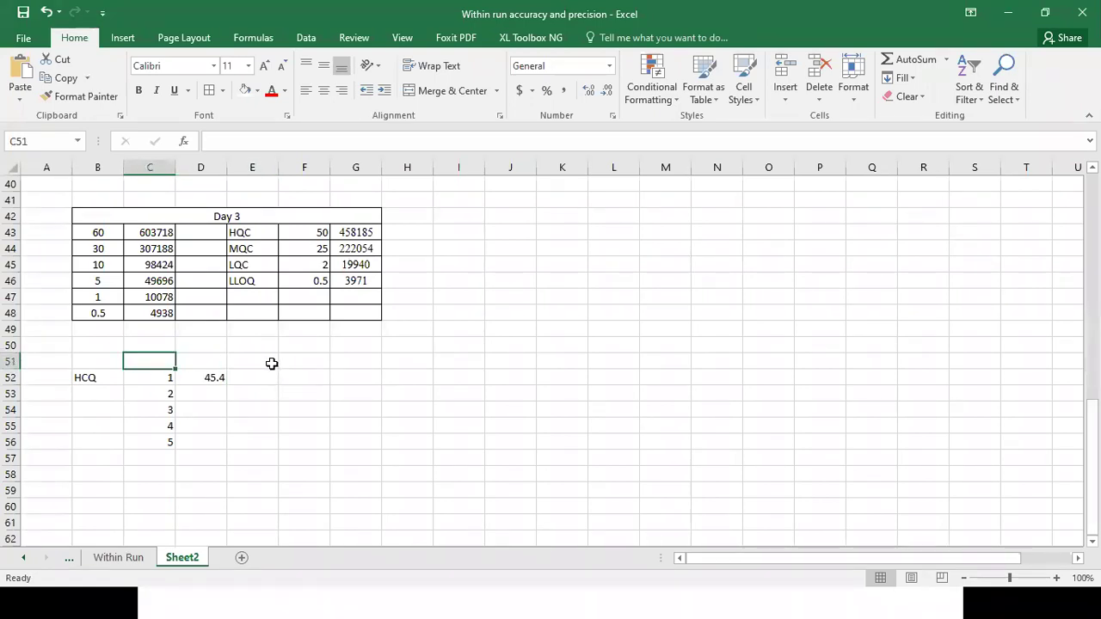
text(HQC)
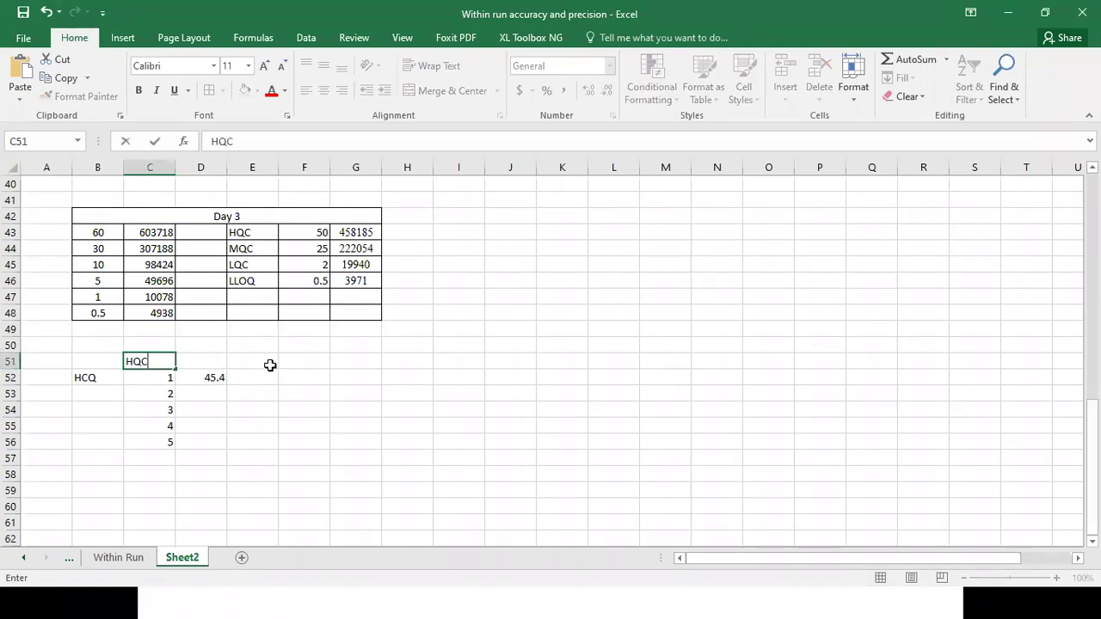
key(Tab)
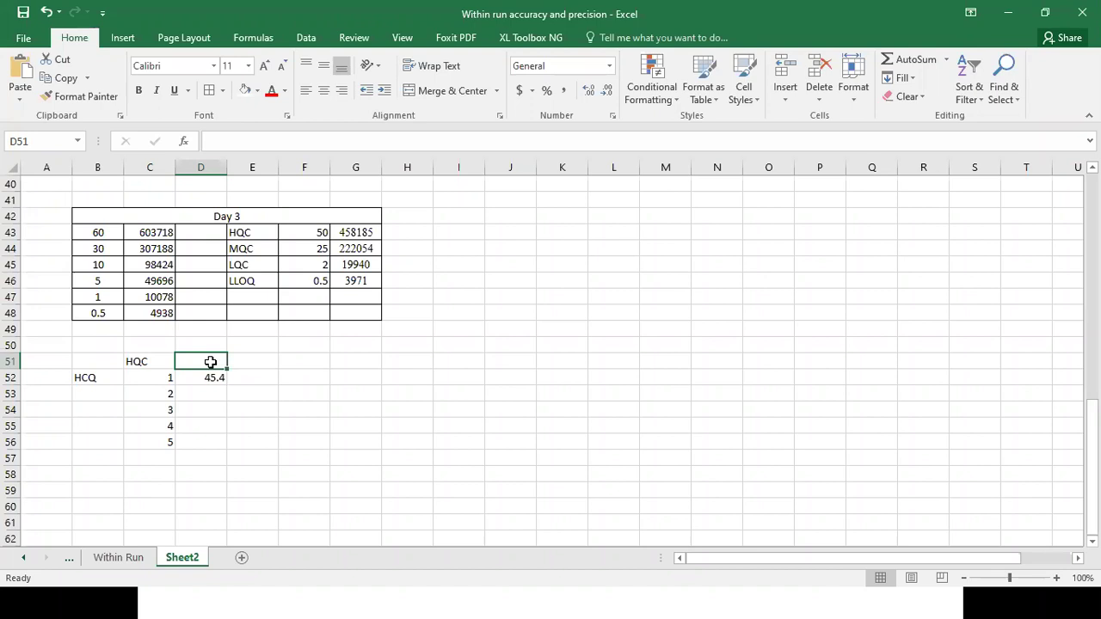
- Enter the column headers HCQ, MQC, LQC and LLOQ in D51:G51, and clear the label in C51
text(HCQ)
key(Tab)
text(MQ)
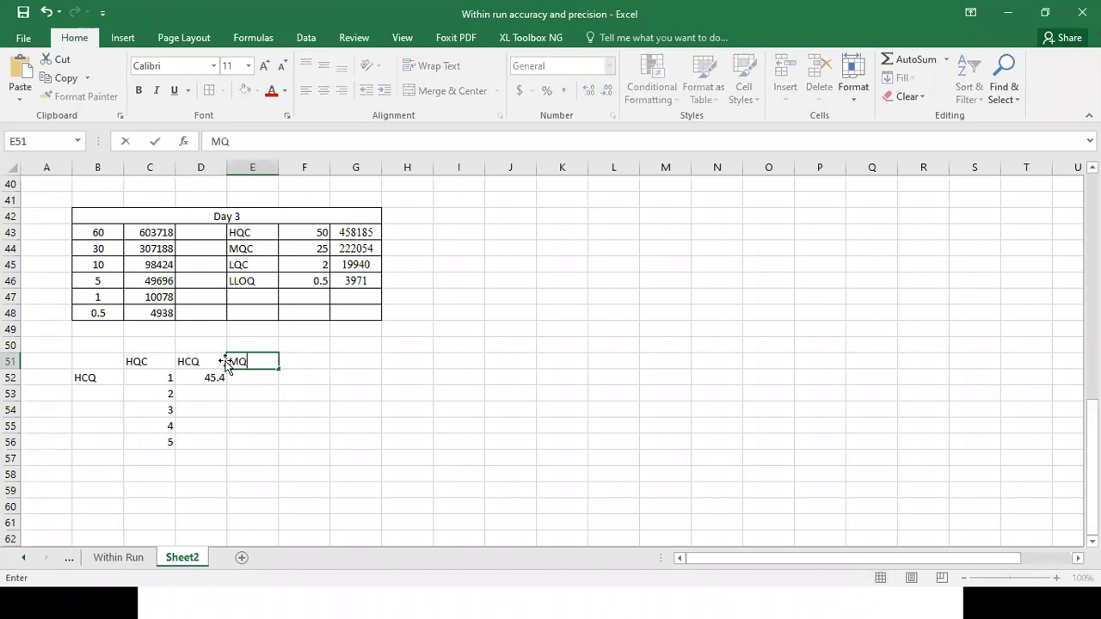
text(C)
key(Tab)
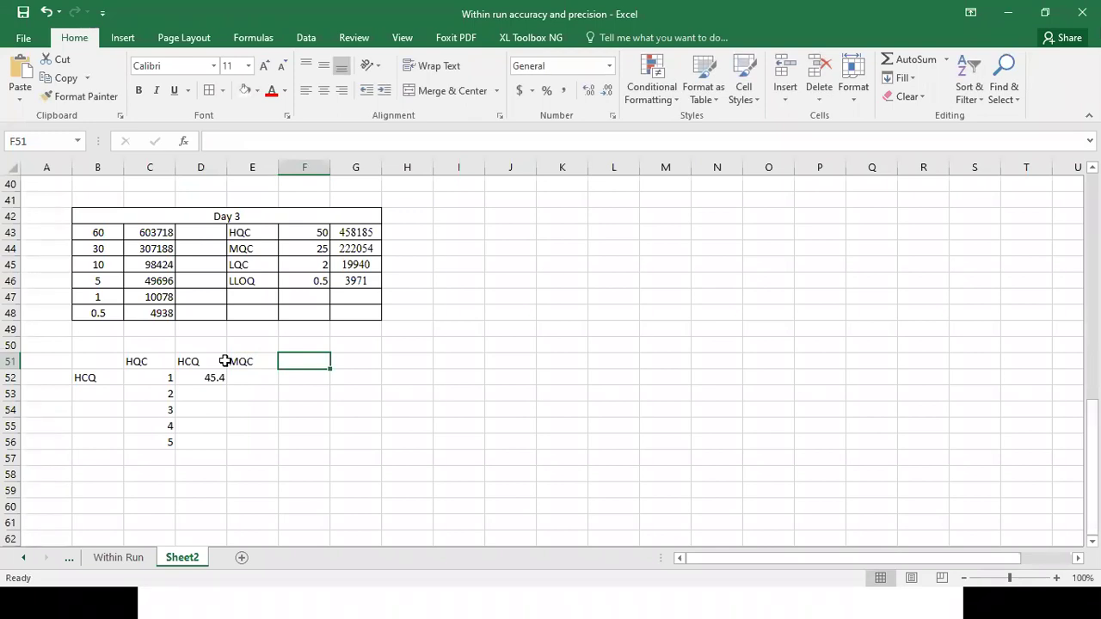
text(LQC)
key(Tab)
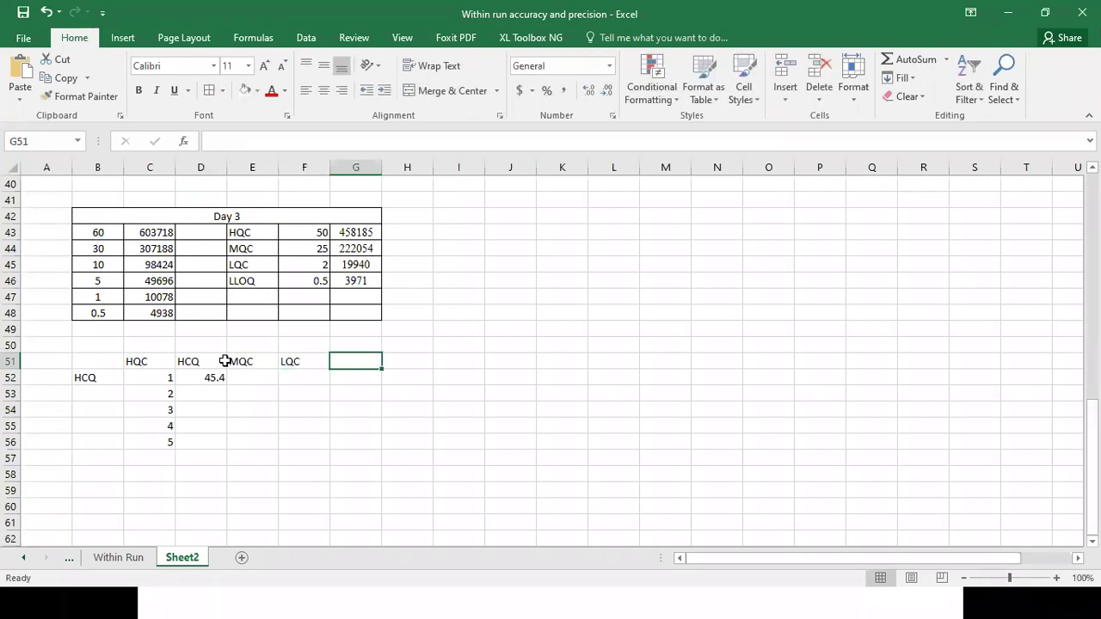
text(LLOQ)
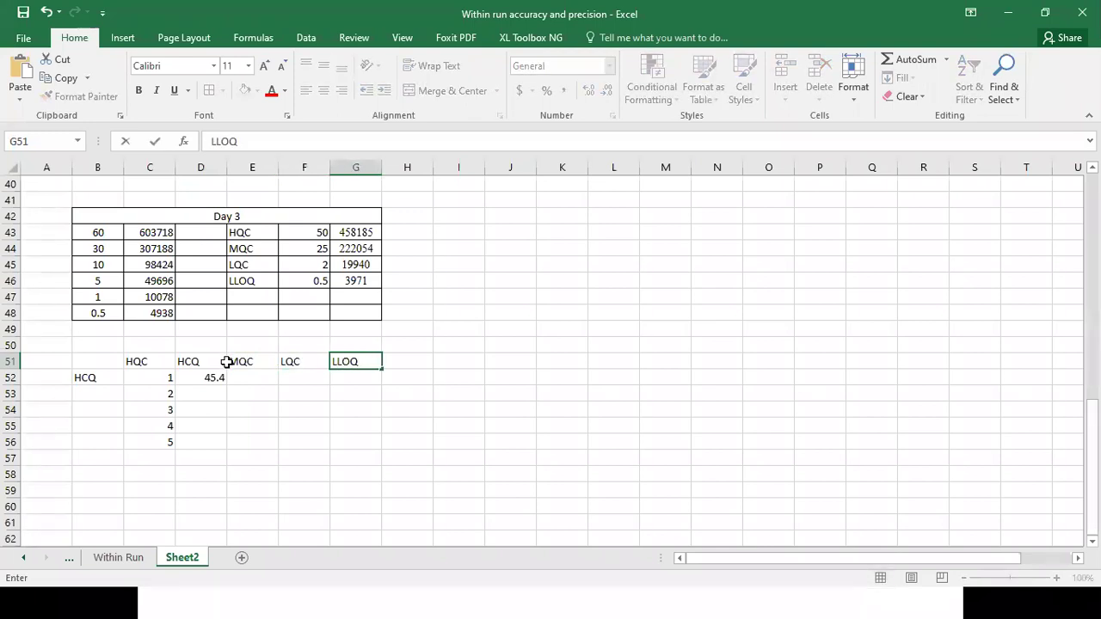
click(153, 363)
key(Delete)
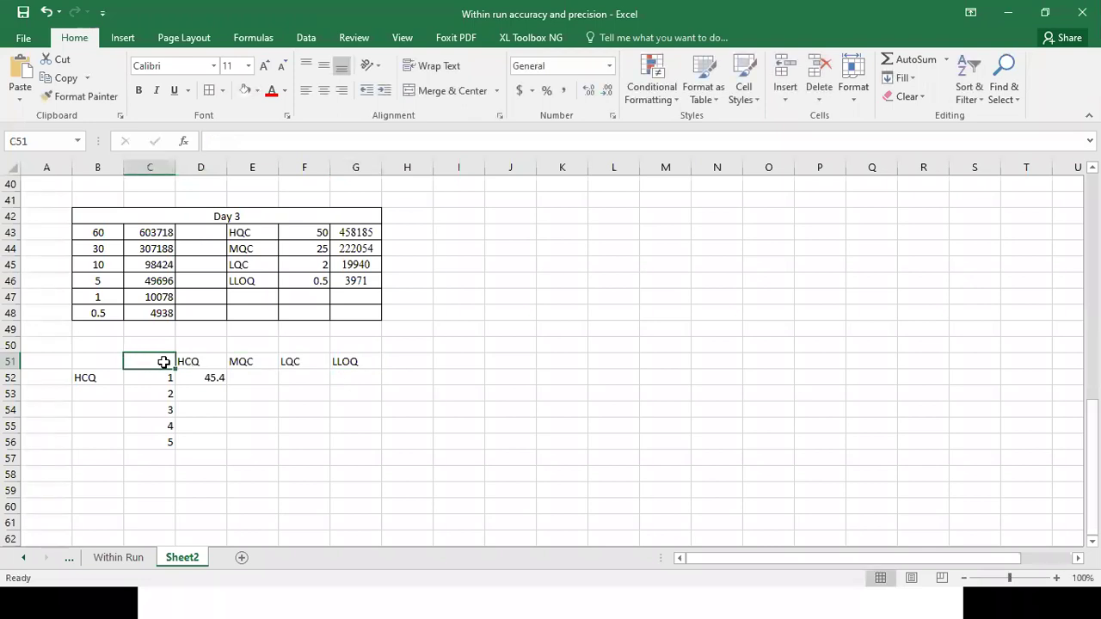
- Clear the HCQ label from B52 beside run 1
click(95, 381)
key(Delete)
click(209, 379)
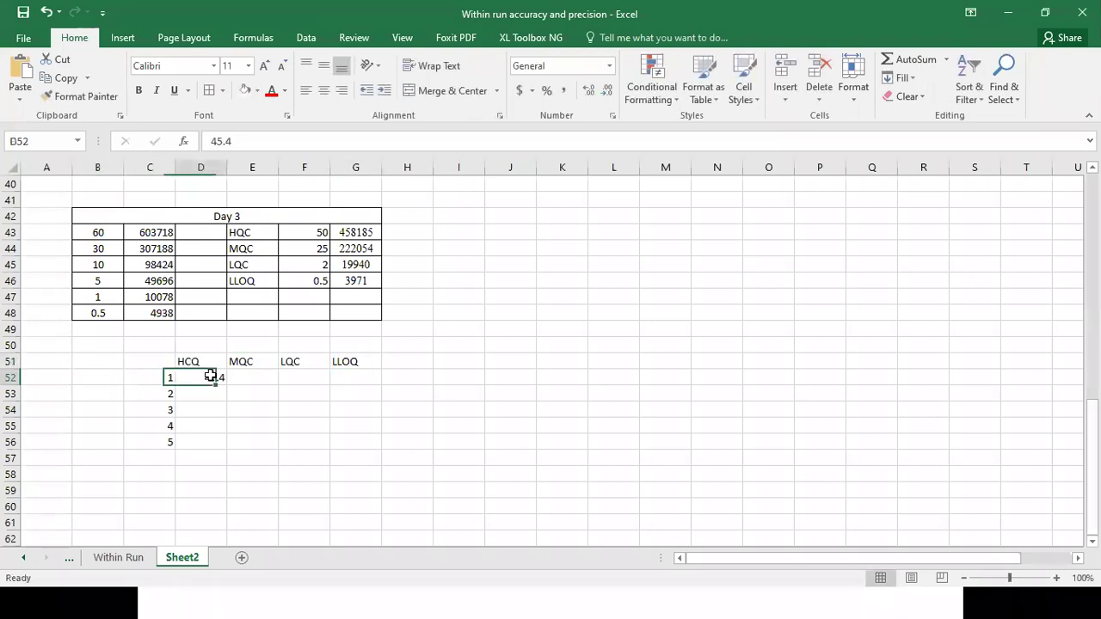
- Copy the first run's MQC concentration from J4 and paste it as a value in E52 of the summary
scroll(440, 427, up, 13)
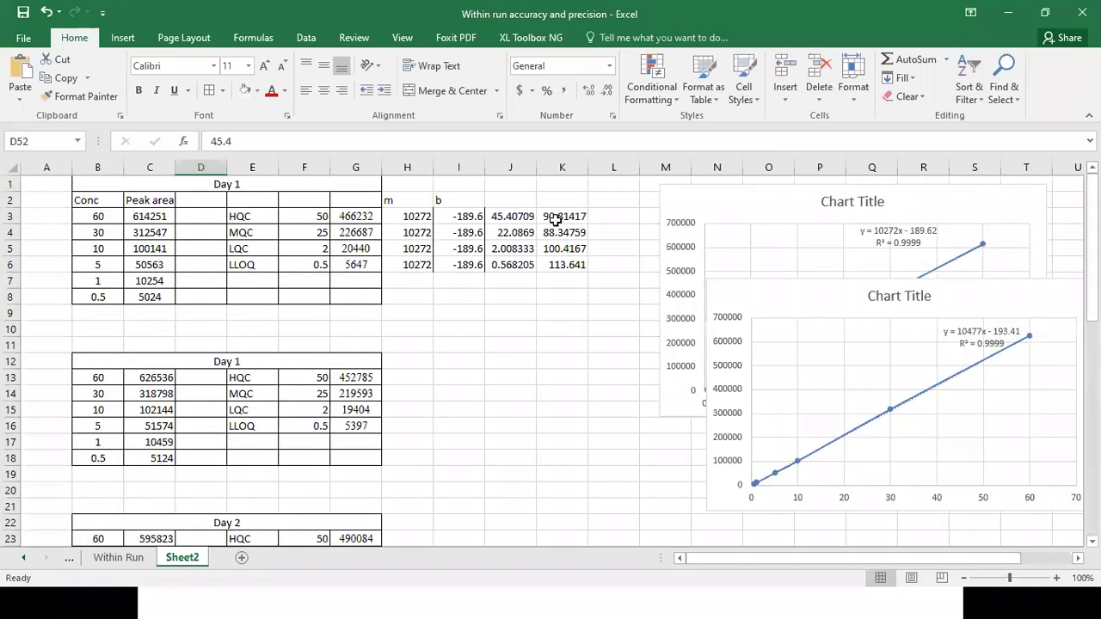
drag(557, 217, 561, 232)
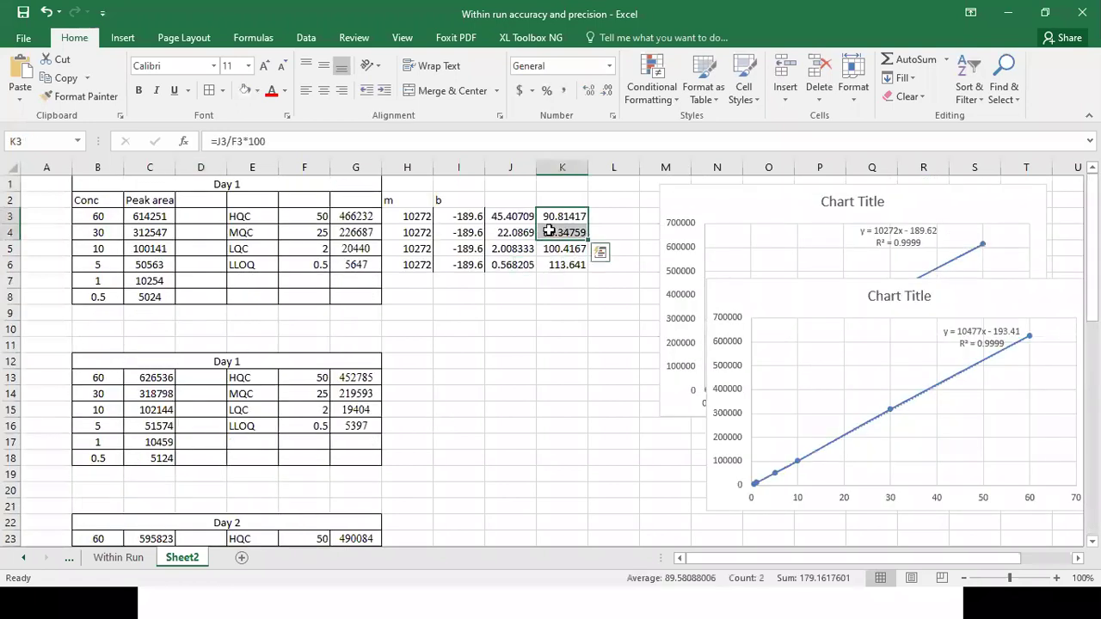
click(506, 232)
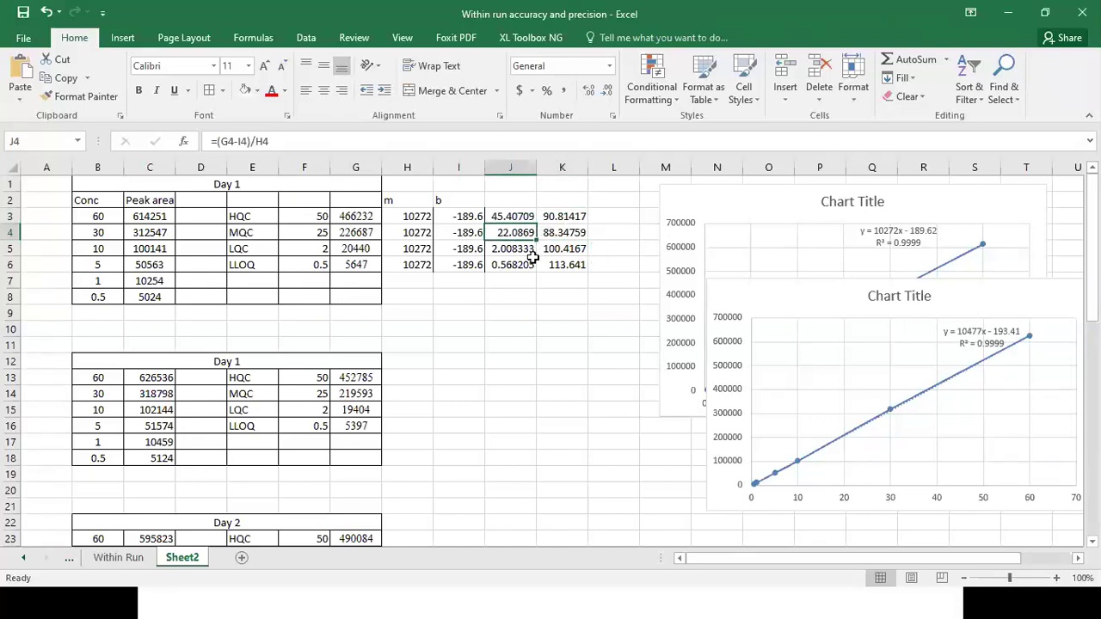
key(ctrl+c)
scroll(516, 355, down, 13)
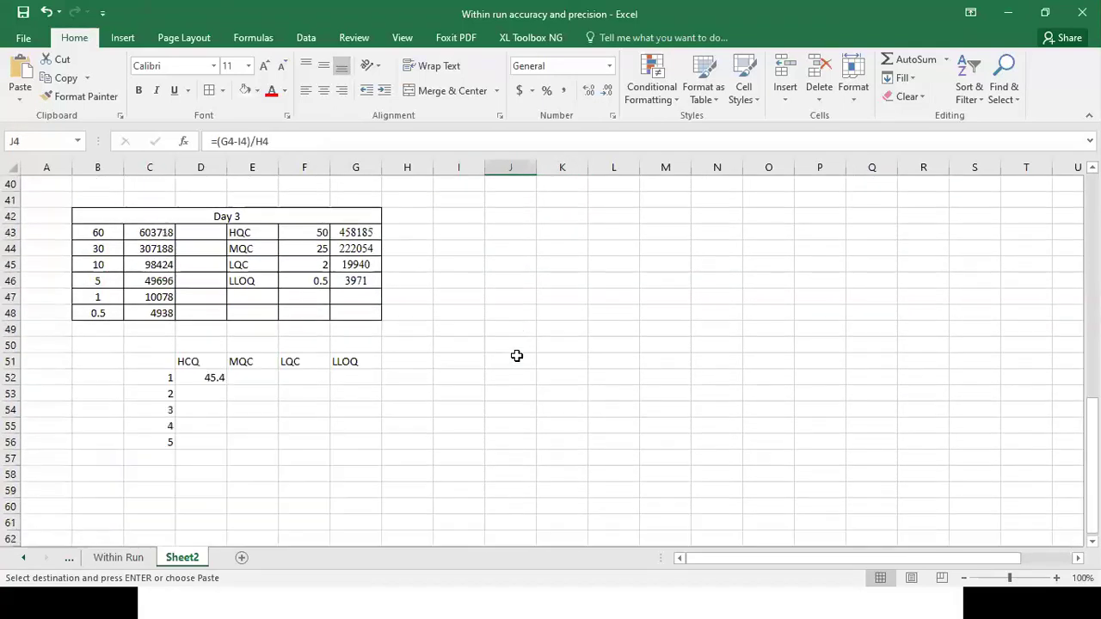
scroll(516, 355, down, 1)
click(247, 329)
right_click(247, 329)
mouse_move(284, 340)
click(434, 419)
- Enter run 1's rounded concentrations in the summary: 2 for LQC in F52 and 0.57 for LLOQ in G52
scroll(426, 389, up, 9)
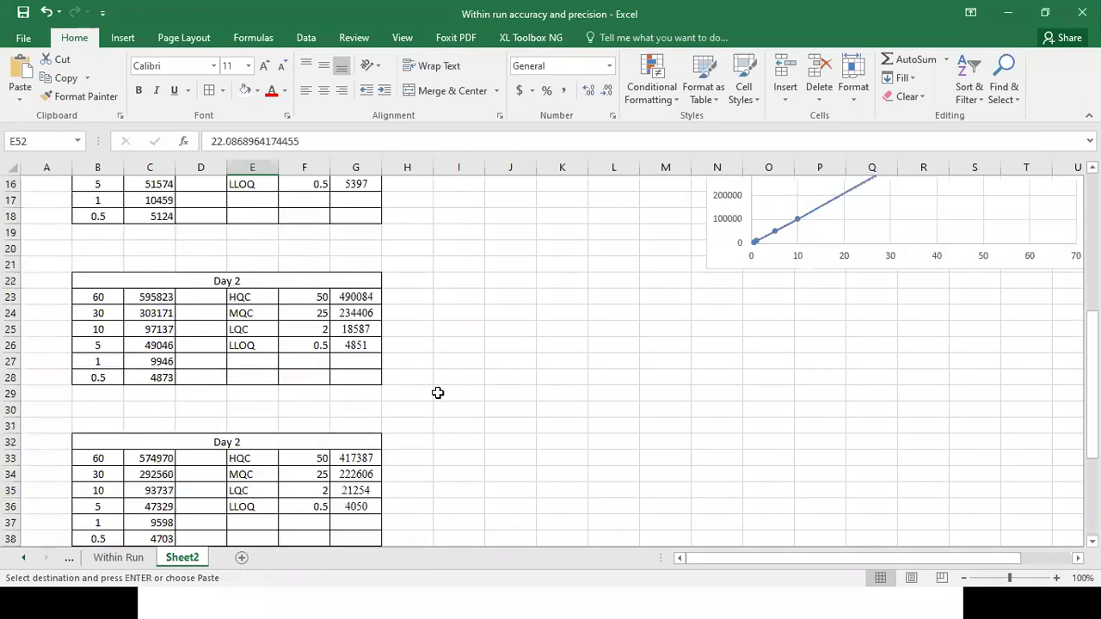
scroll(437, 392, up, 5)
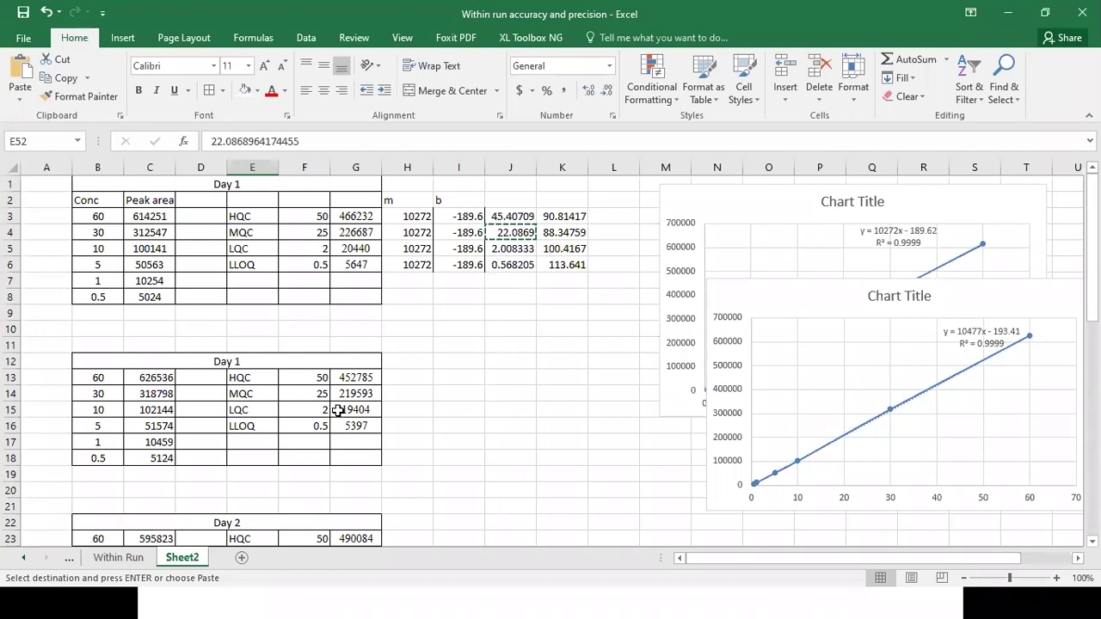
scroll(338, 411, down, 12)
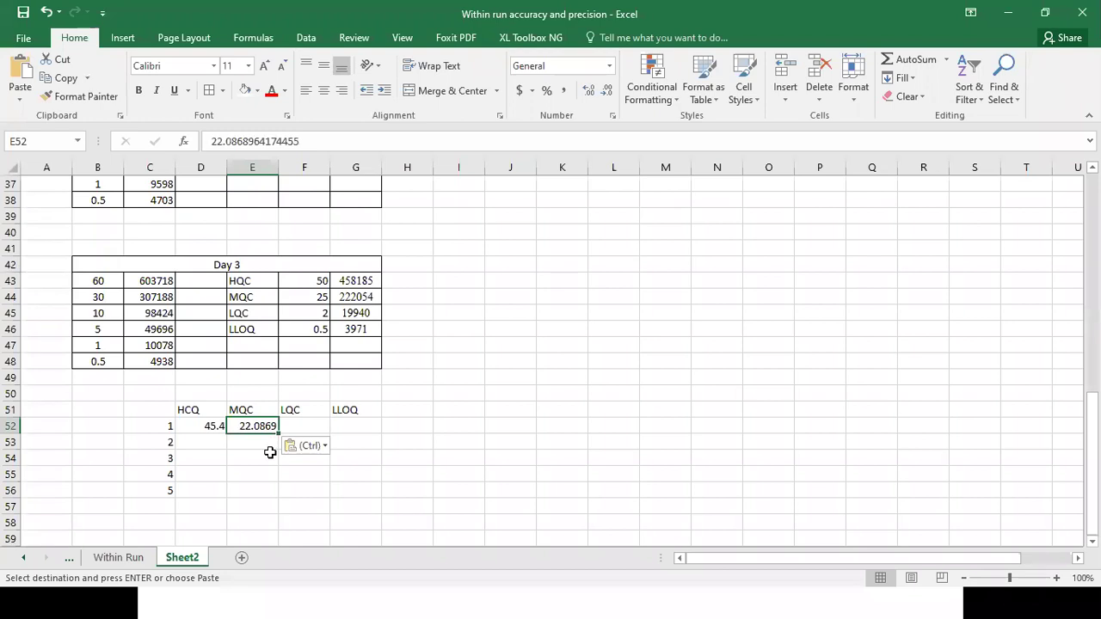
click(302, 430)
text(2)
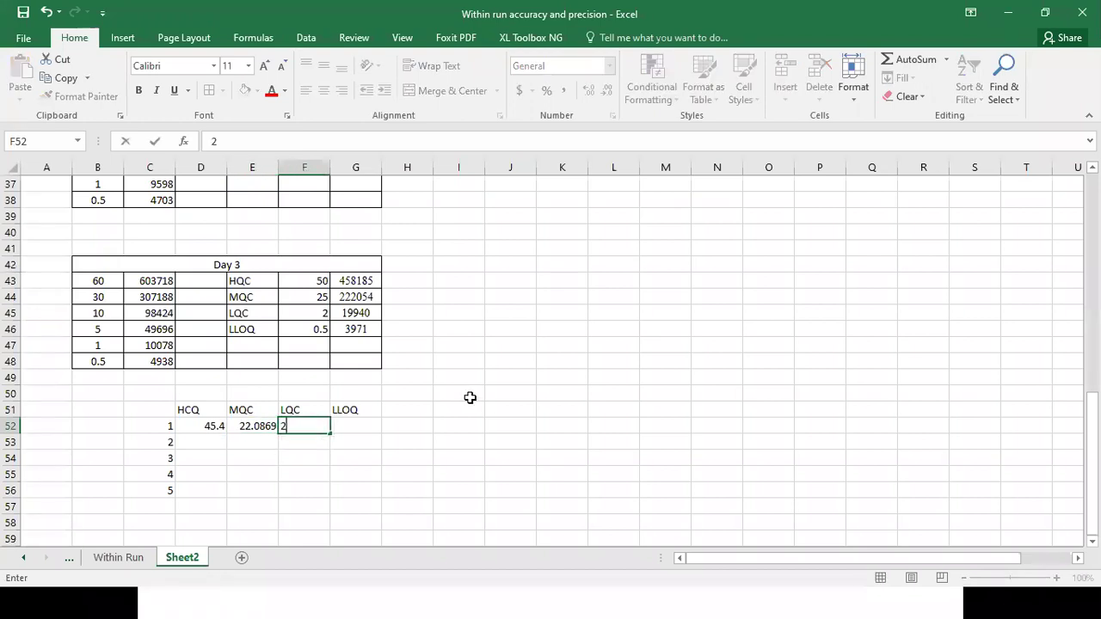
key(Tab)
text(0.57)
key(Return)
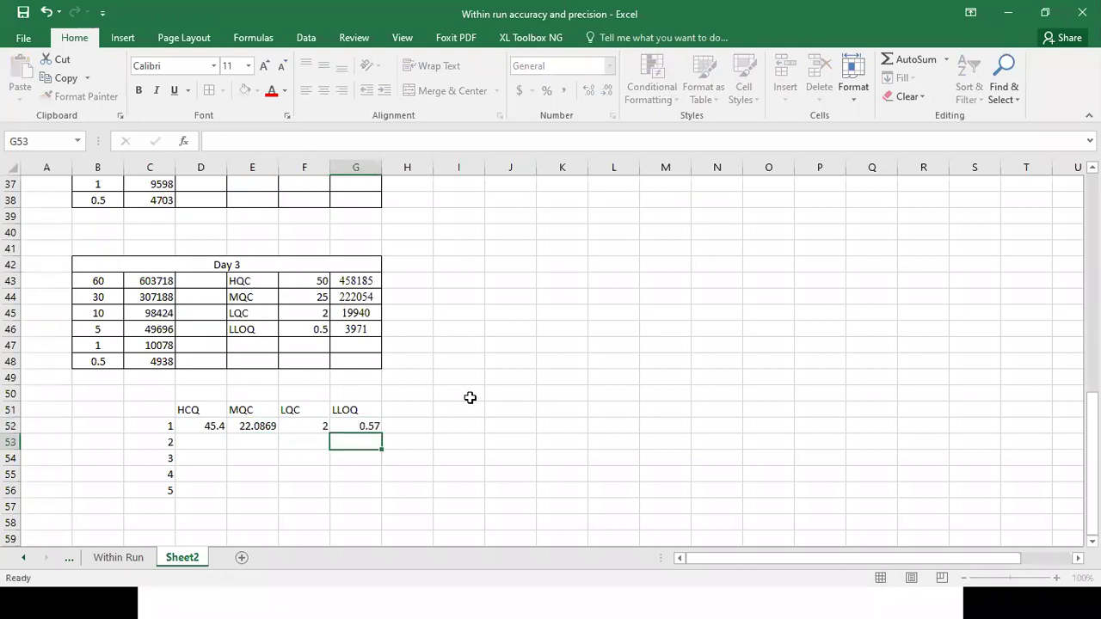
key(Left)
key(Left)
key(Left)
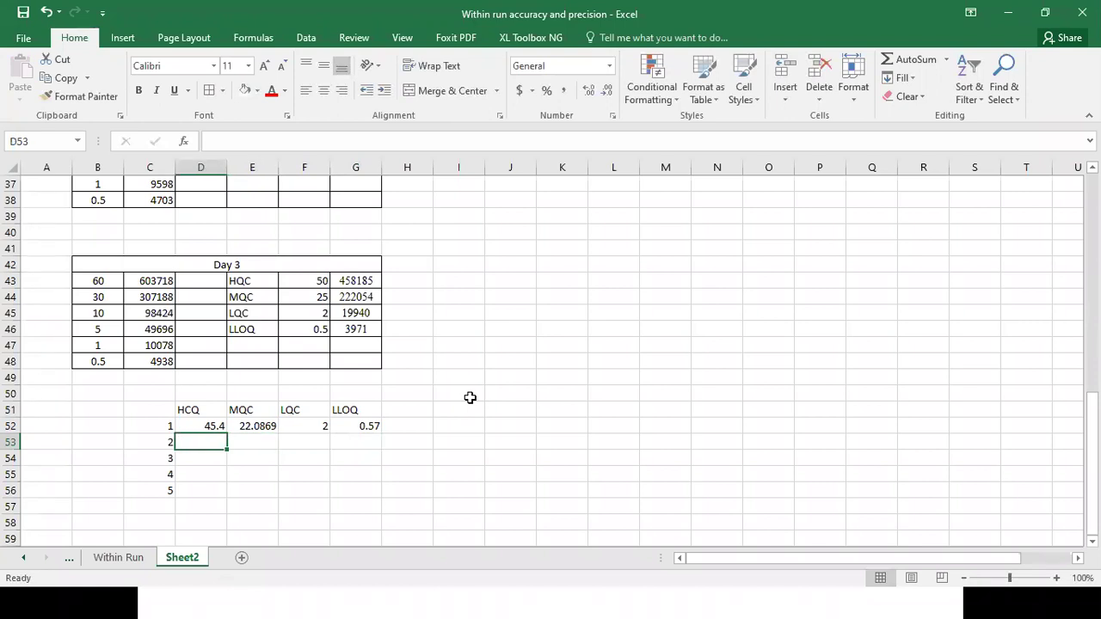
- Format run 1's MQC concentration in E52 to show one decimal place
click(265, 427)
click(607, 91)
click(608, 90)
click(609, 93)
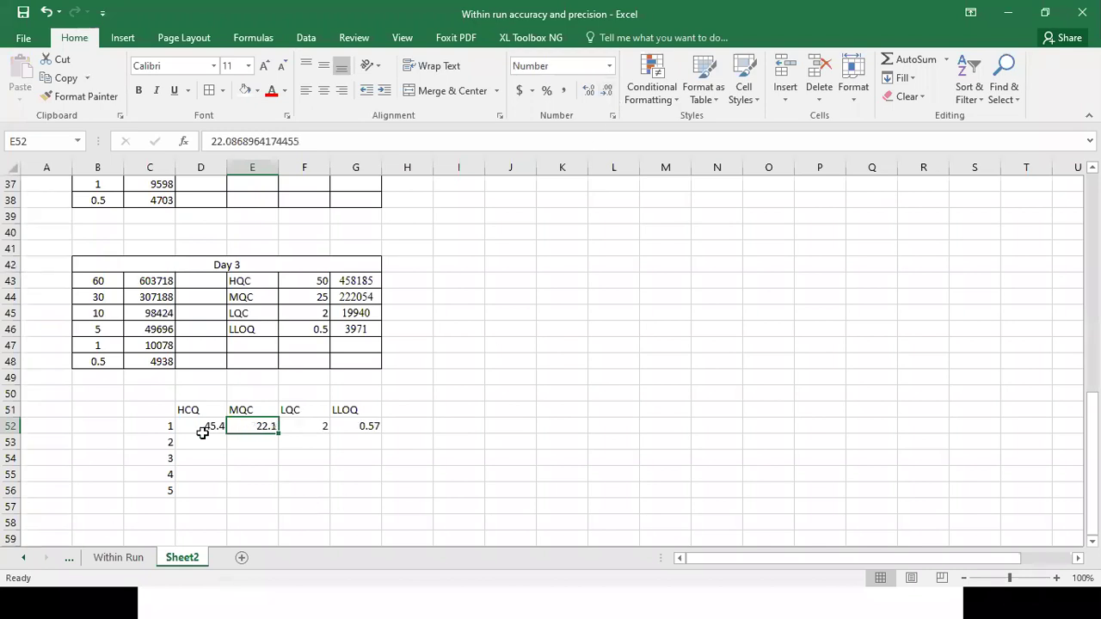
- Add the row labels Mean, SD and CV in C57:C59 below the run numbers
scroll(211, 516, down, 2)
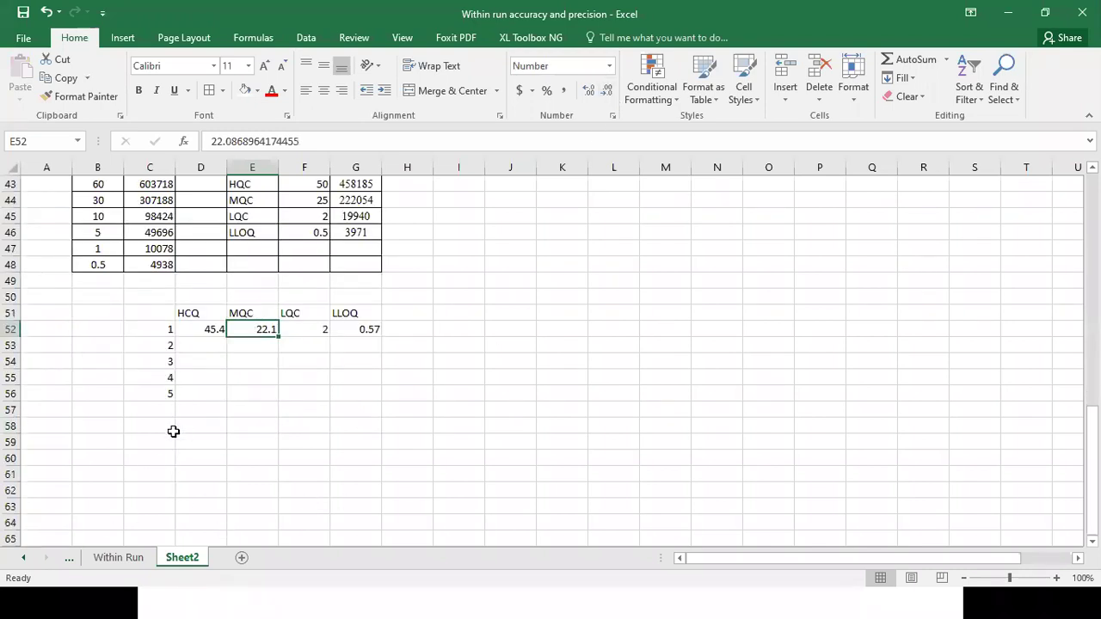
click(154, 411)
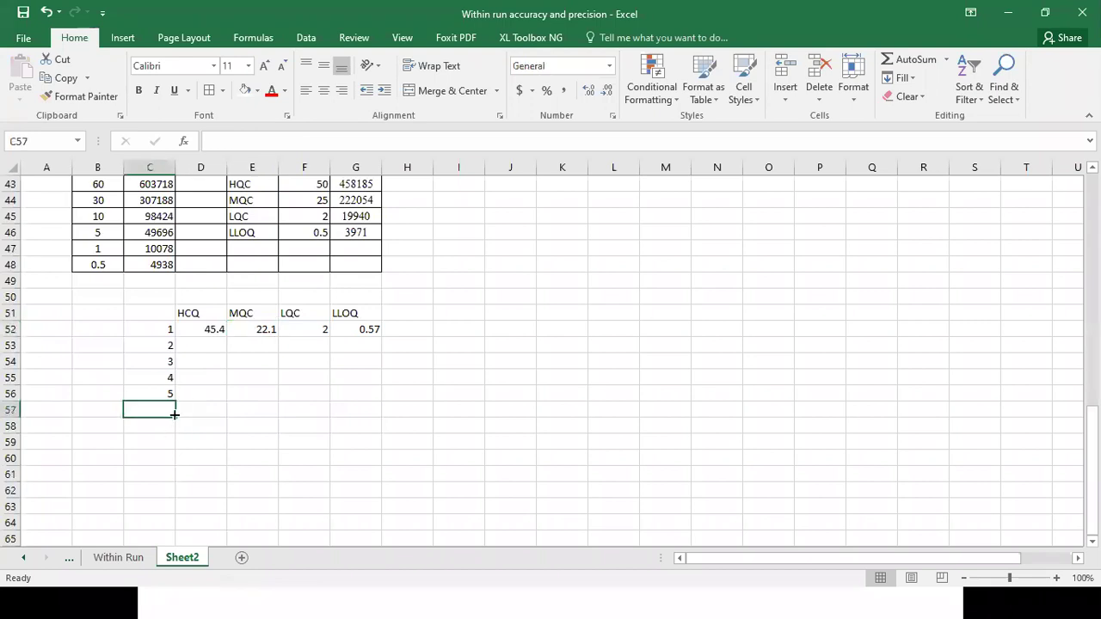
text(Me)
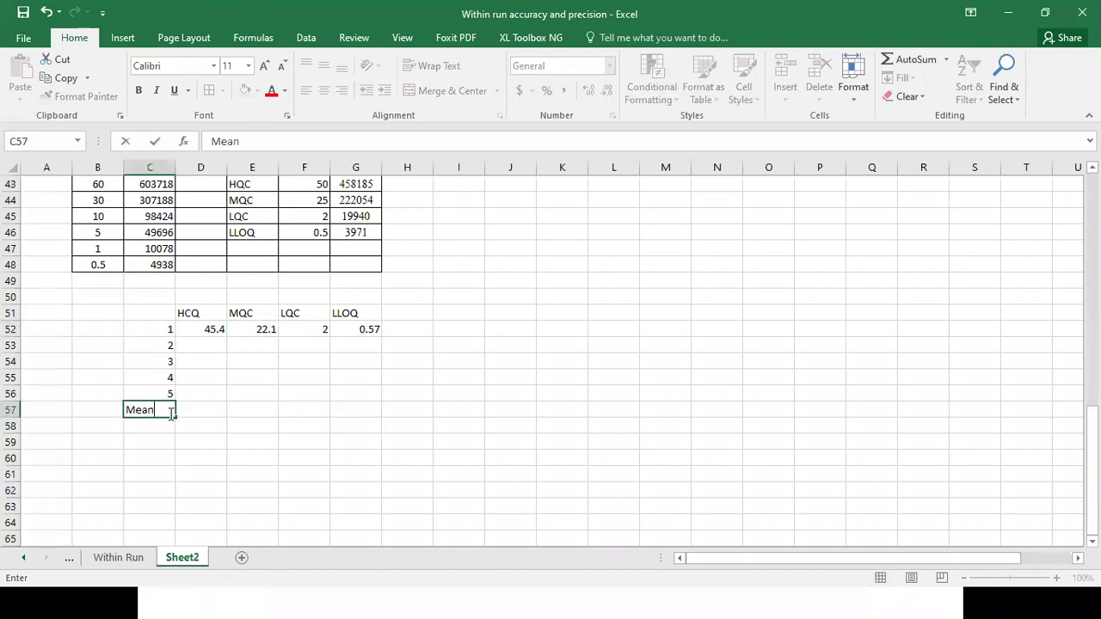
text(an)
key(Return)
text(SD)
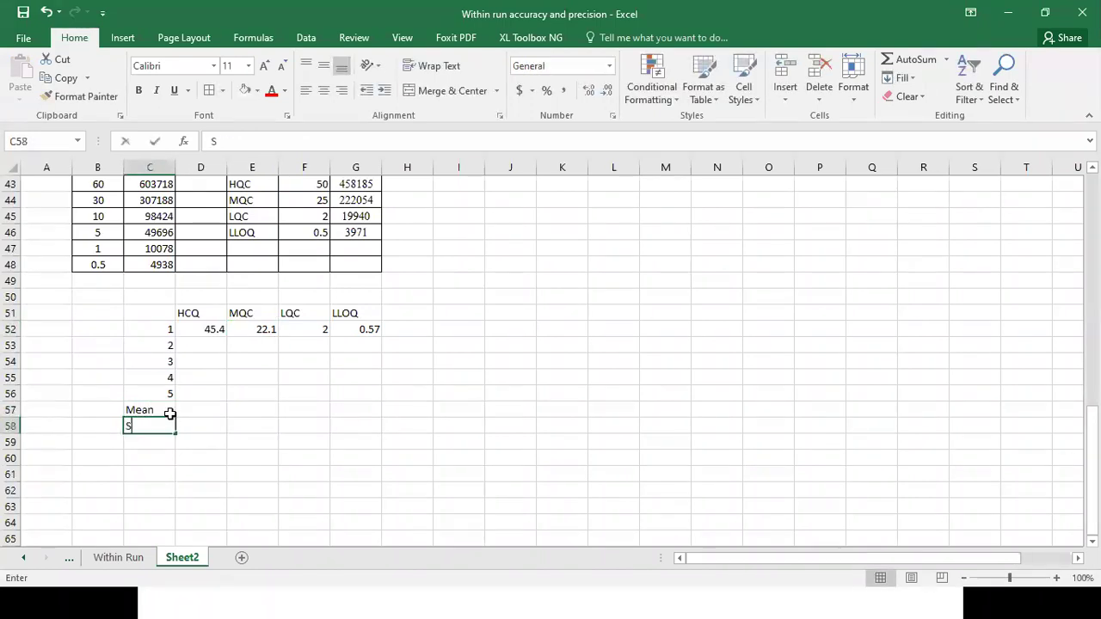
key(Return)
text(CV)
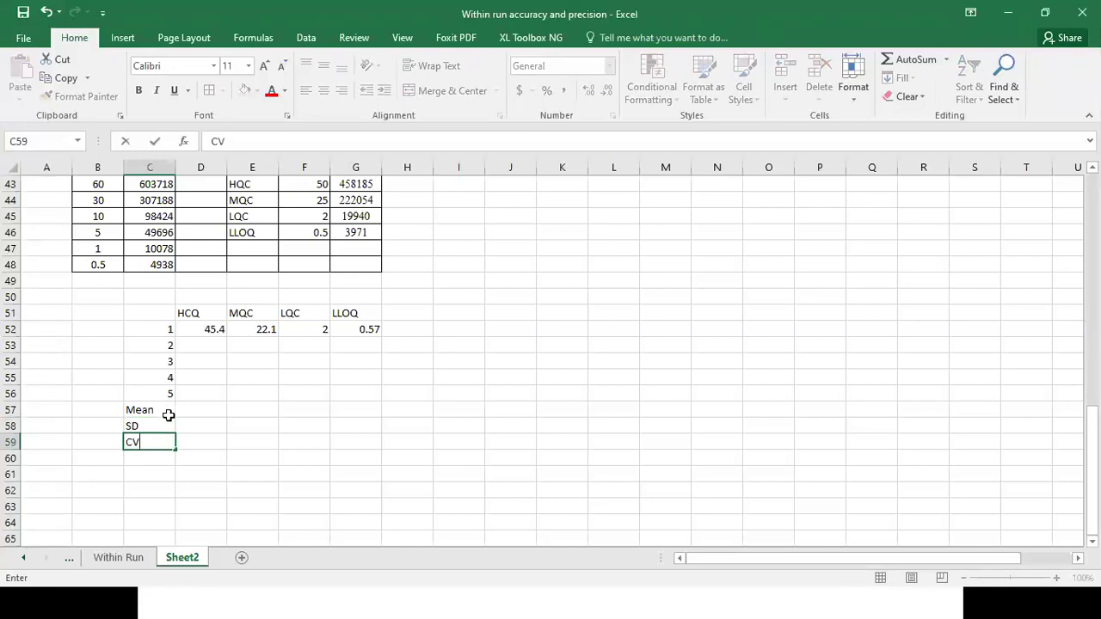
key(Tab)
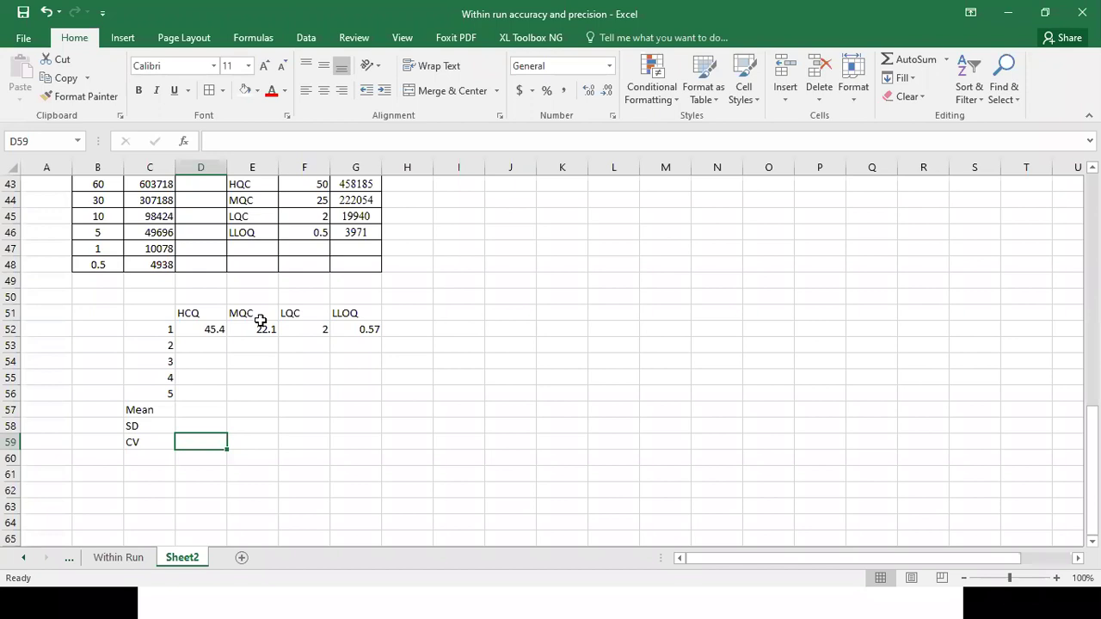
click(197, 412)
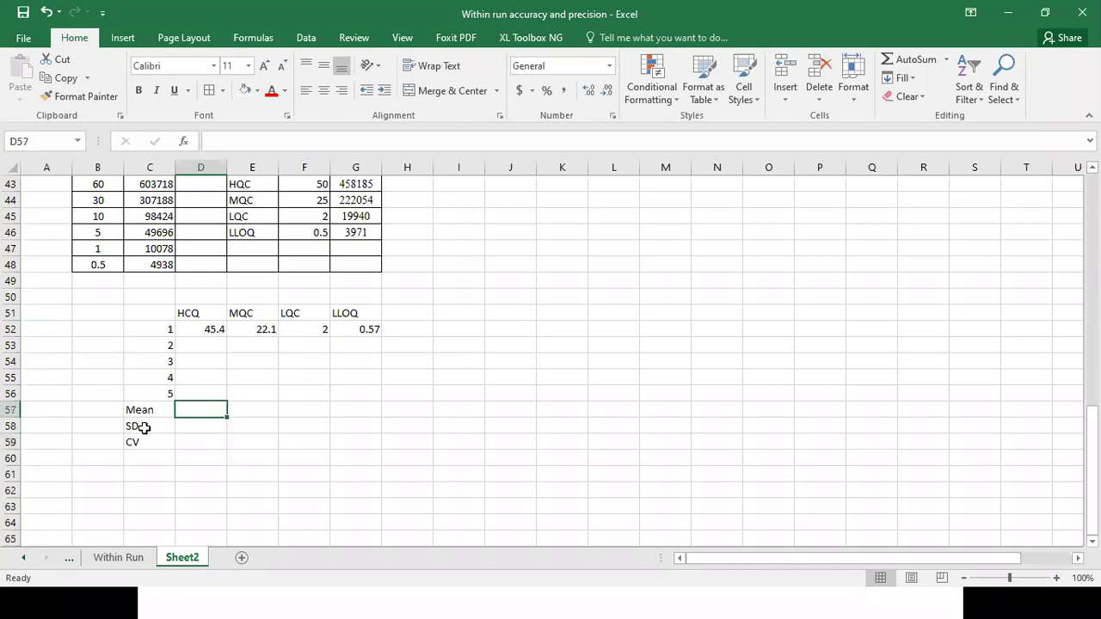
click(144, 427)
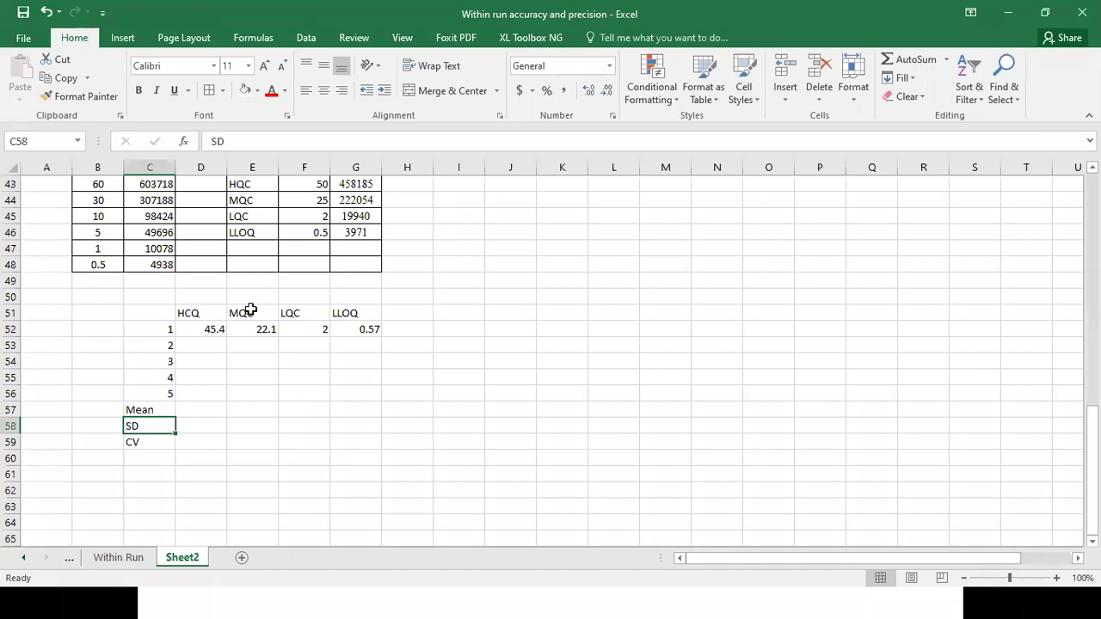
- Move the MQC, LQC and LLOQ headers and values from E51:G52 one column over to F51:H52
drag(248, 311, 362, 336)
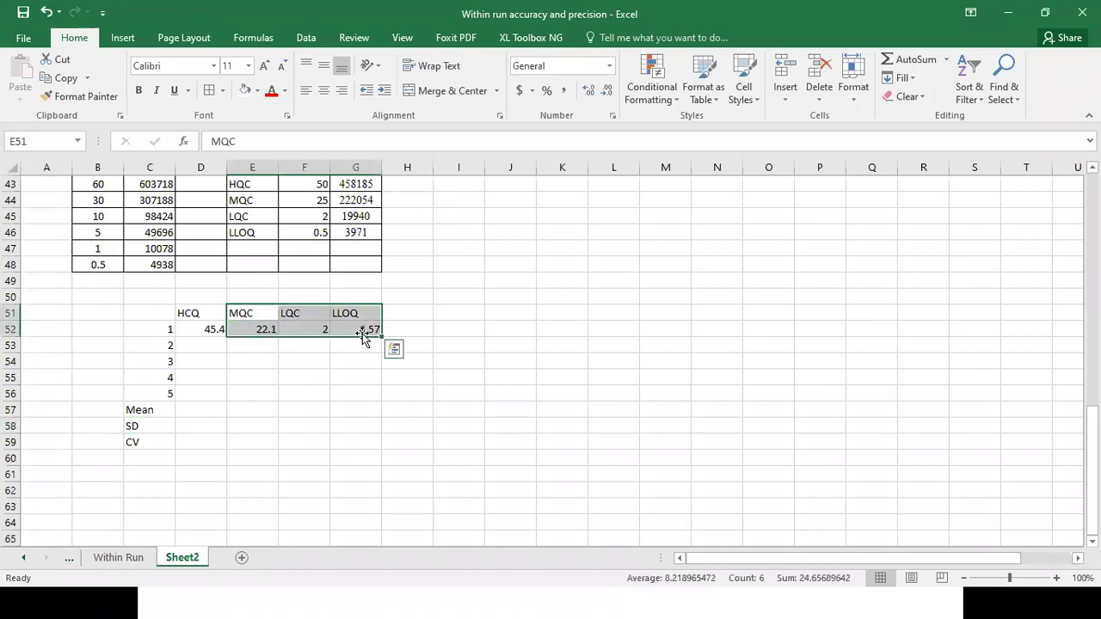
key(ctrl+c)
click(303, 312)
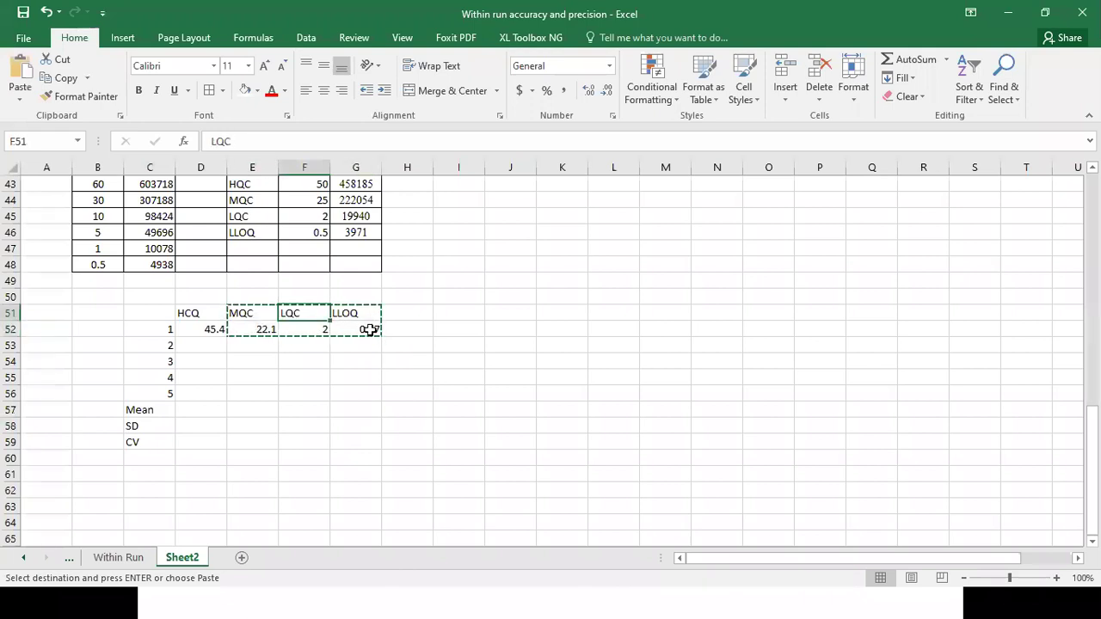
key(ctrl+v)
- Move the LQC header and value to column H and the LLOQ pair to column J, leaving a blank column after each QC level
drag(363, 316, 401, 333)
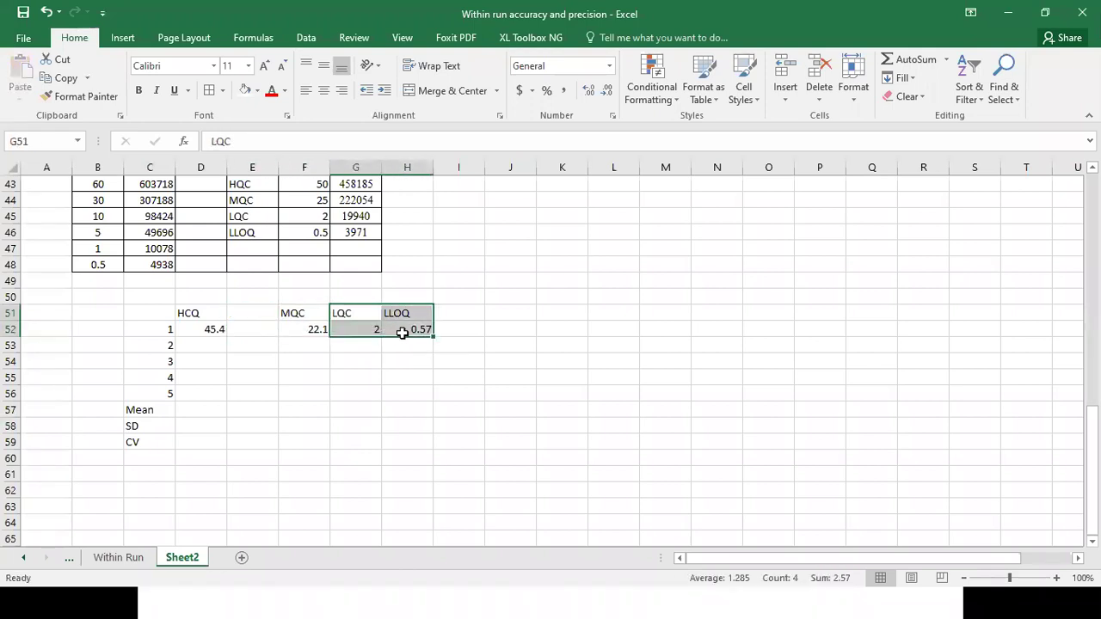
key(ctrl+x)
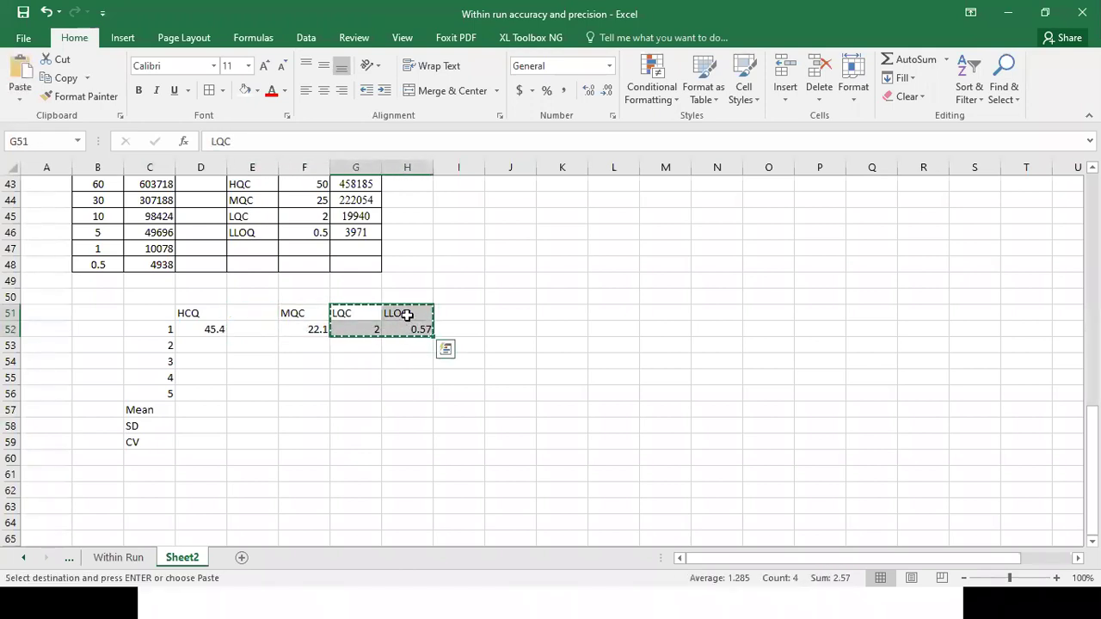
click(406, 314)
key(Return)
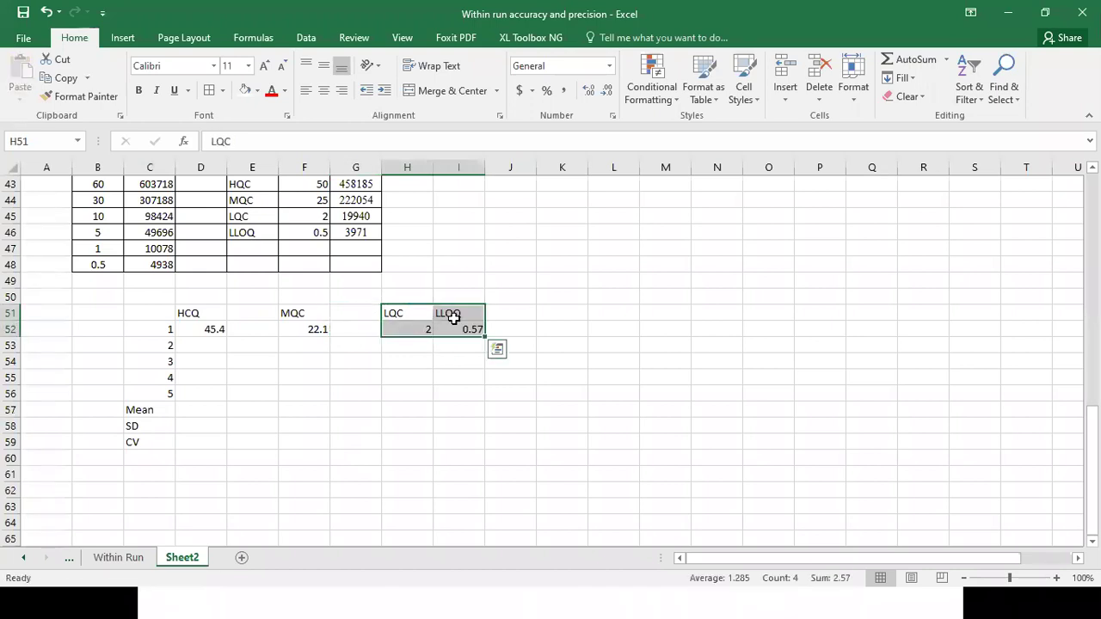
drag(453, 316, 457, 330)
key(ctrl+x)
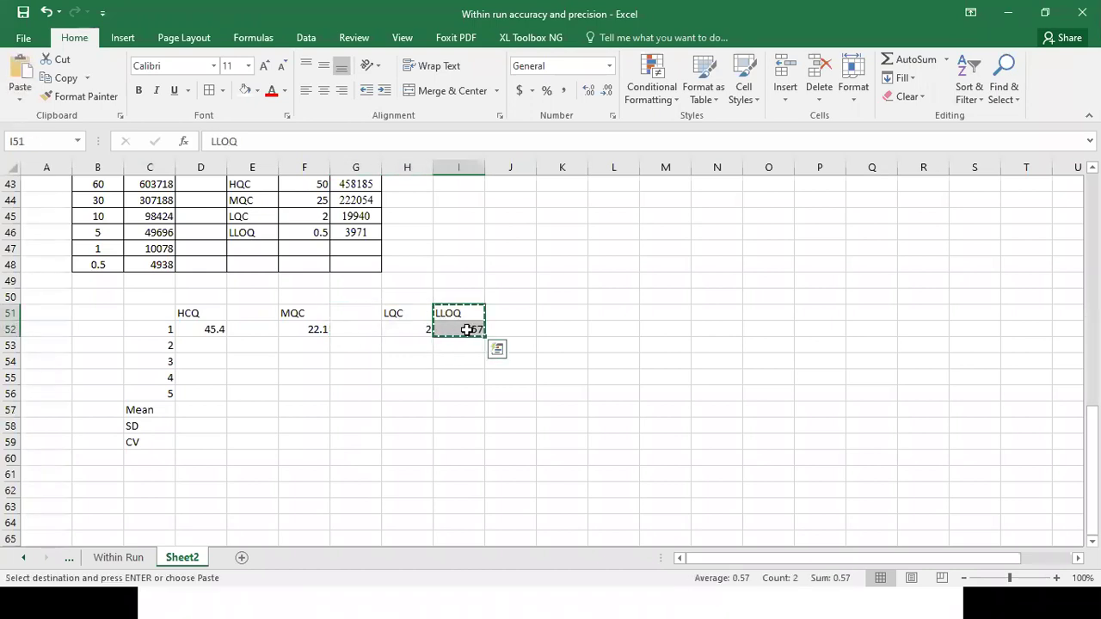
click(514, 315)
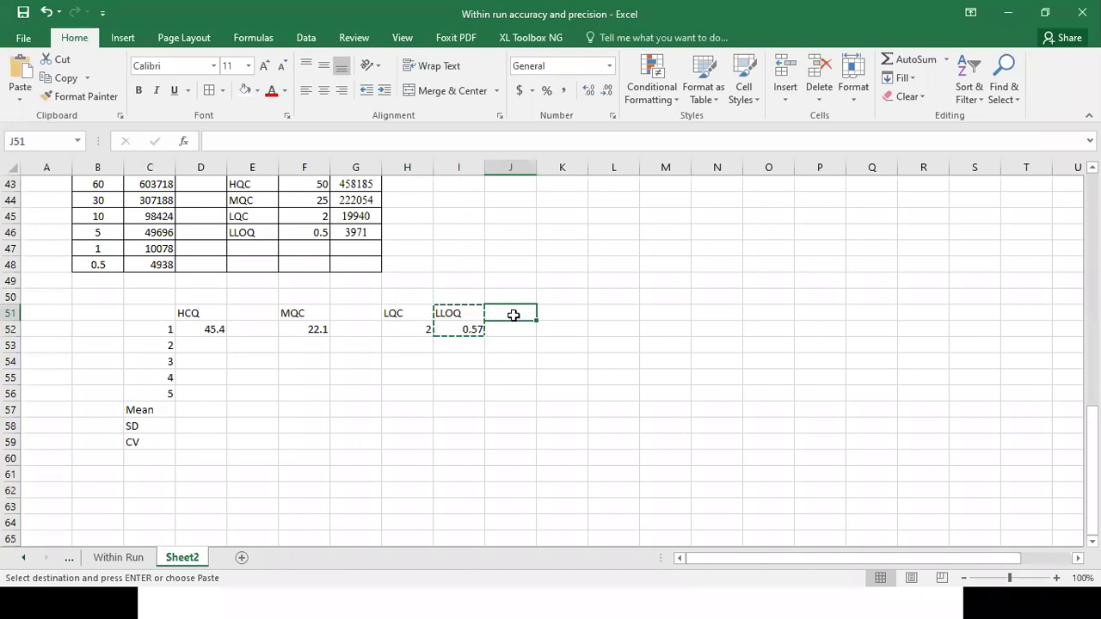
key(Return)
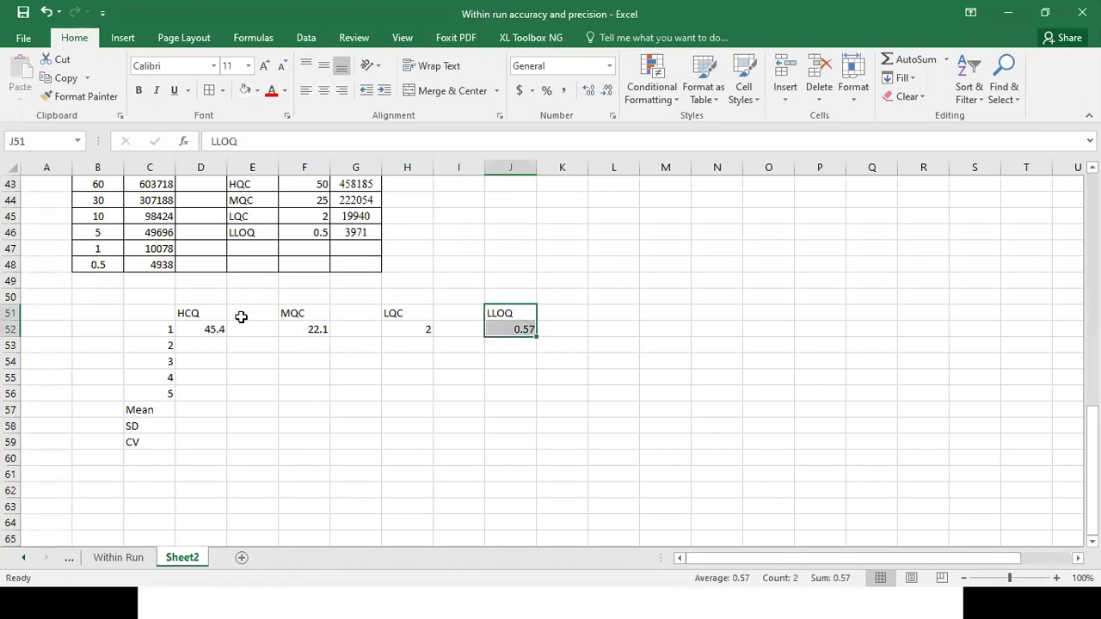
- Merge and center each QC header over its two columns: D51:E51, F51:G51, H51:I51 and J51:K51
drag(203, 317, 433, 313)
click(449, 90)
click(467, 93)
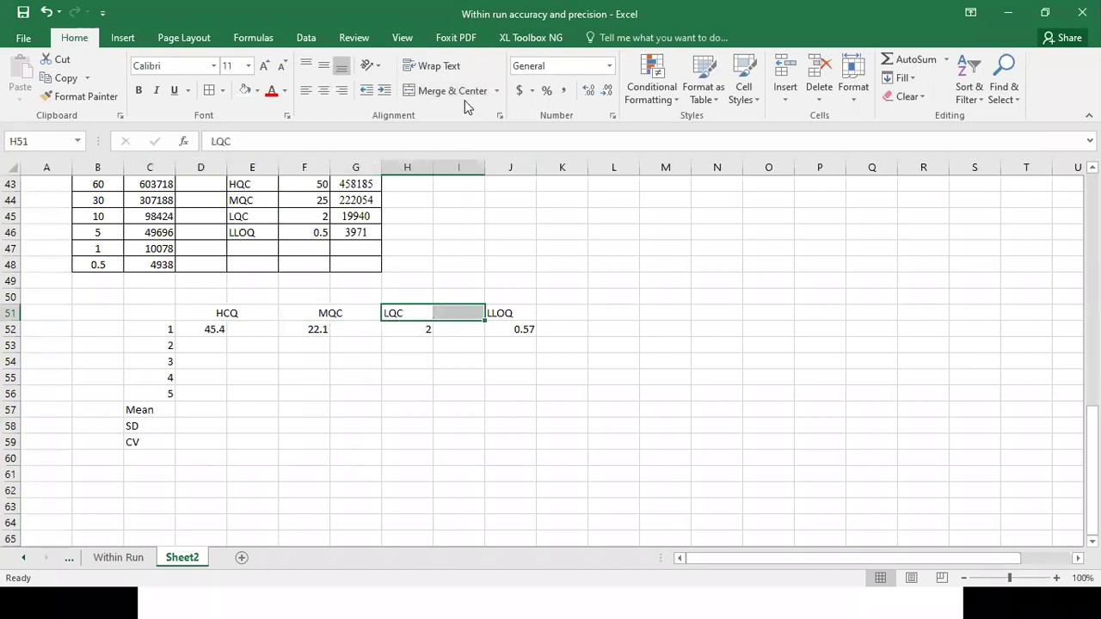
drag(501, 313, 547, 313)
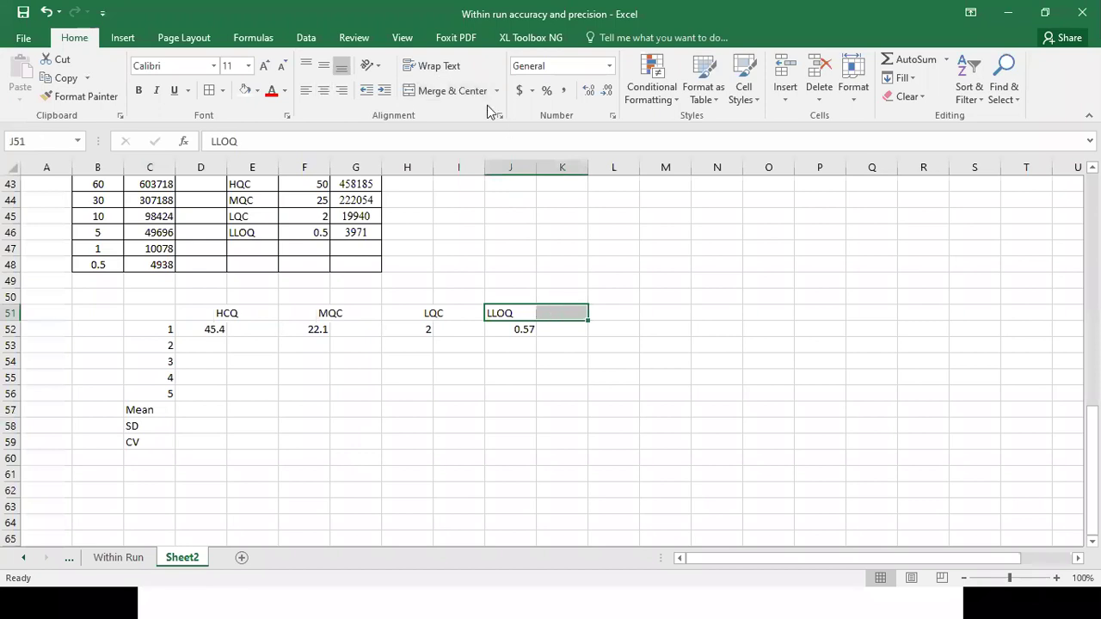
click(447, 93)
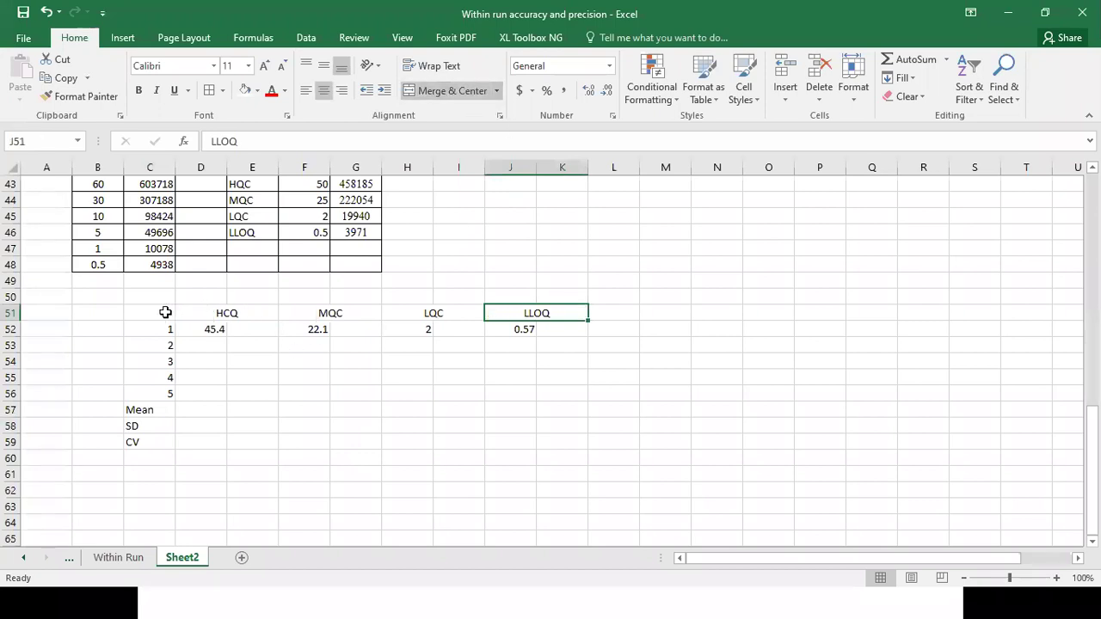
- Apply all borders to the summary table C51:K59
drag(149, 314, 543, 439)
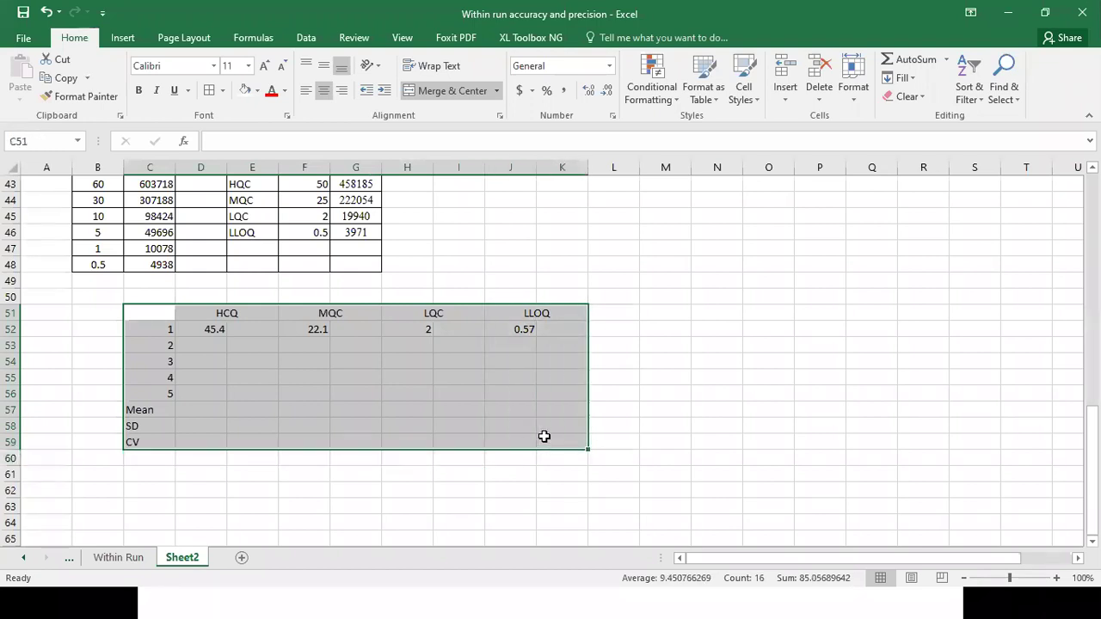
click(209, 90)
click(210, 487)
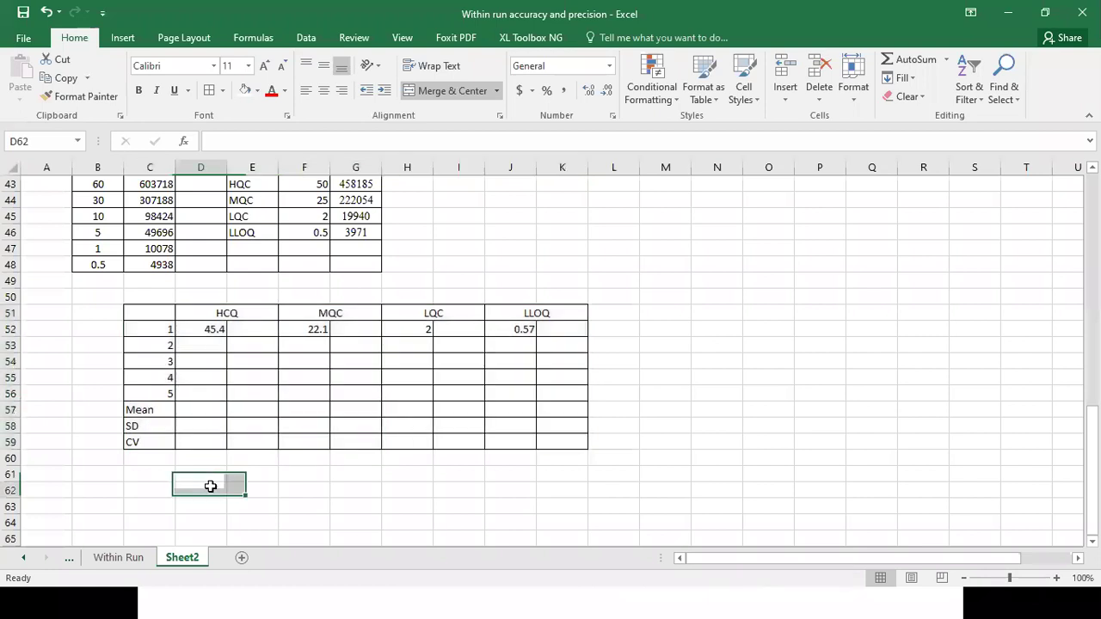
click(252, 330)
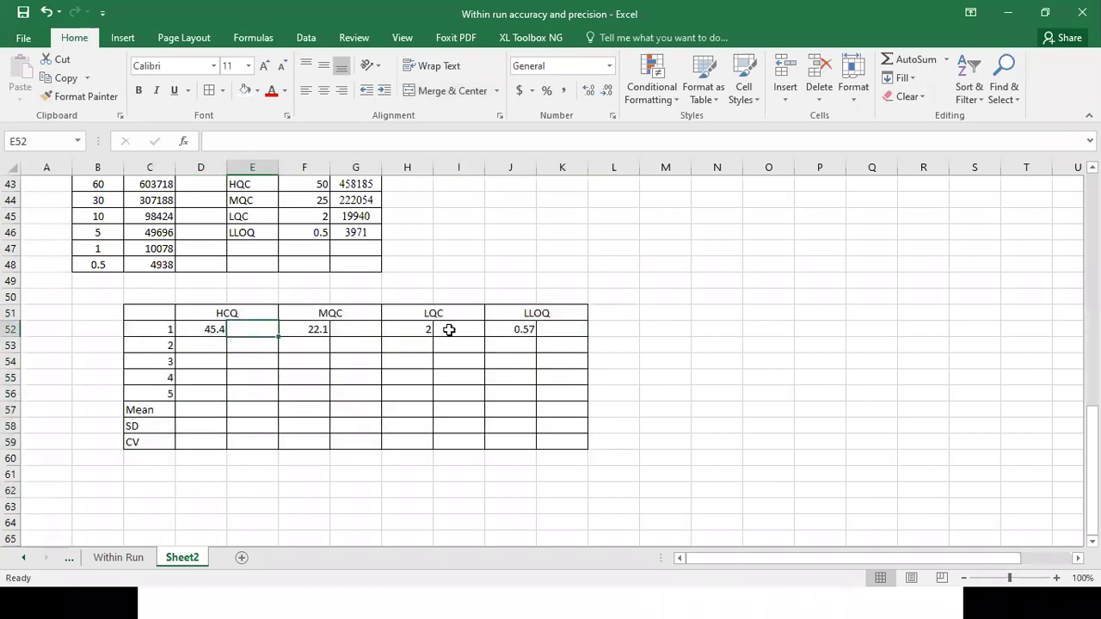
click(95, 334)
text(50)
key(Return)
text(25)
key(Return)
text(2)
key(Return)
text(0.)
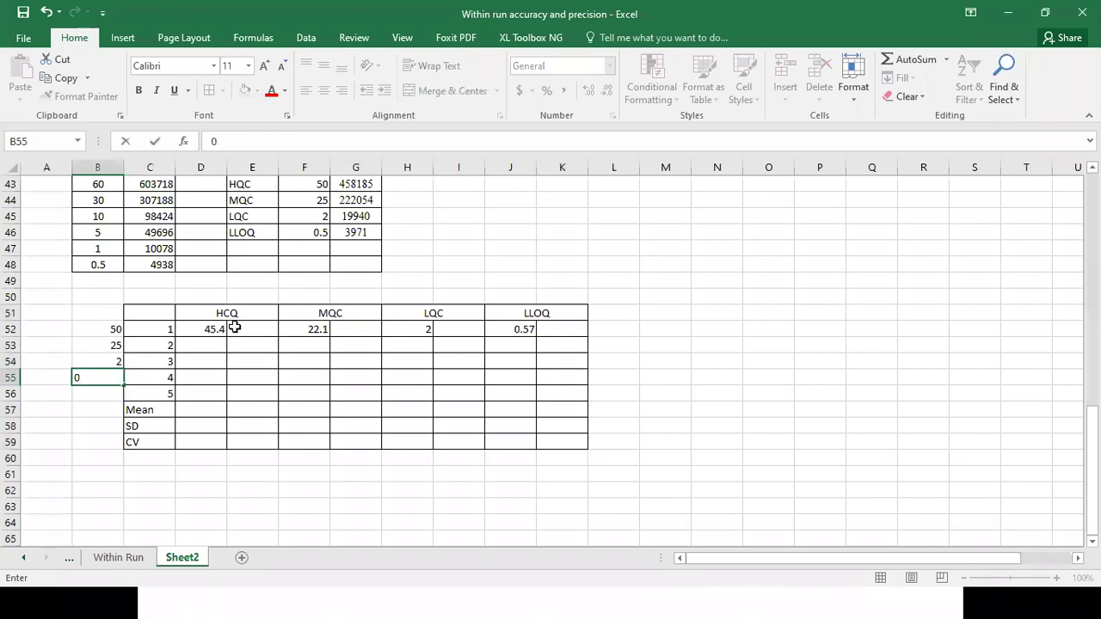
key(Up)
key(Up)
key(Up)
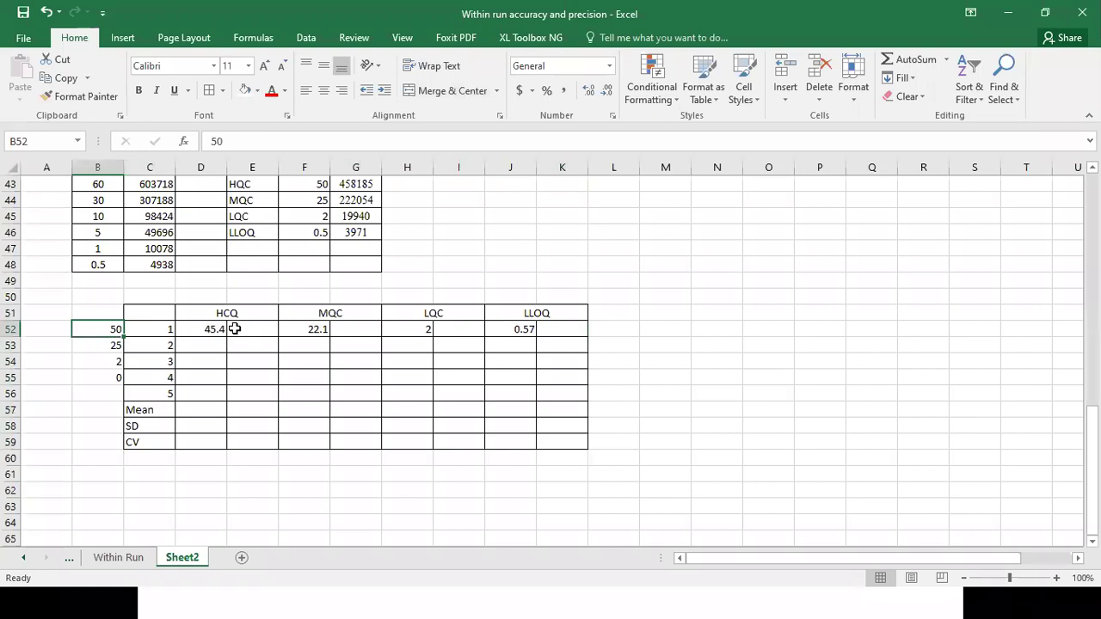
key(shift+Down)
key(shift+Down)
key(shift+Down)
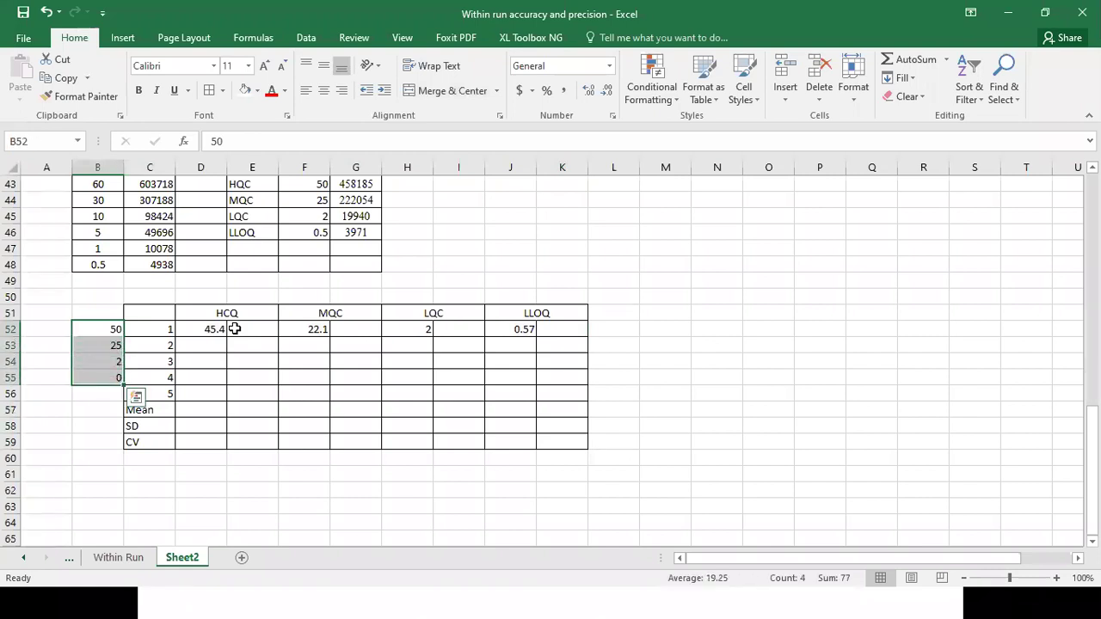
key(Delete)
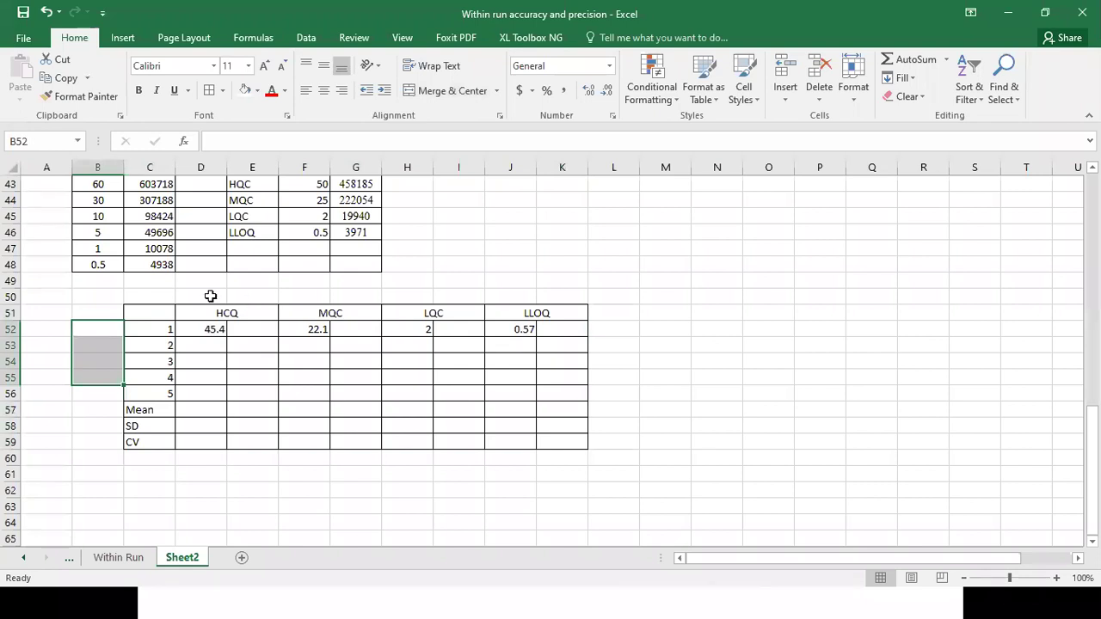
- Enter the nominal concentrations 50, 25, 2 and 0.5 above the QC headers in D50, F50, H50 and J50
click(211, 297)
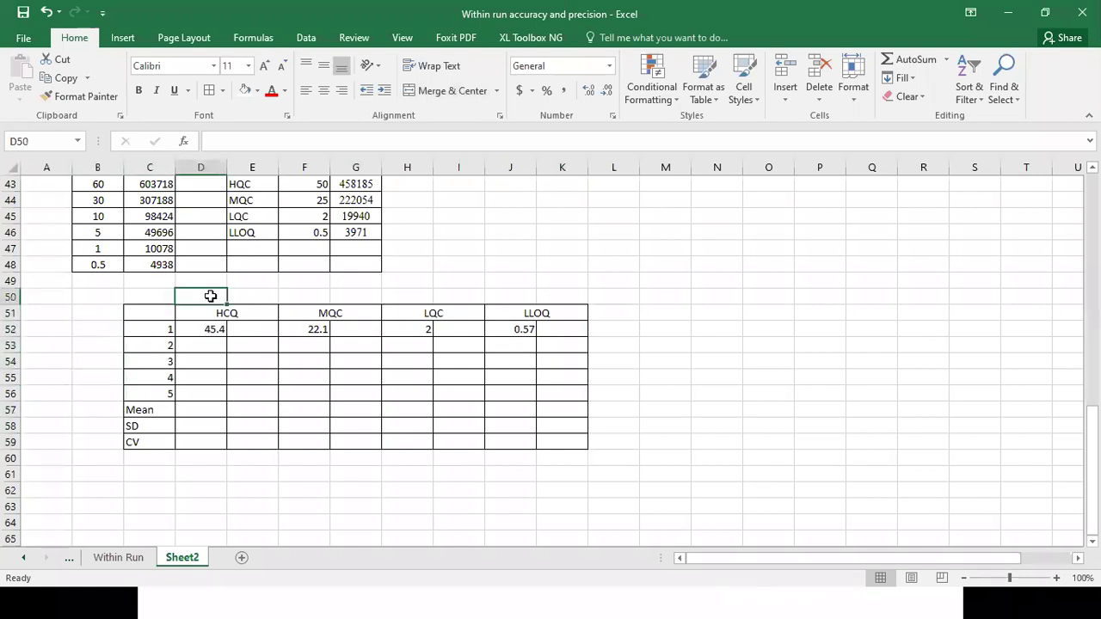
text(5)
key(Tab)
key(Tab)
text(25)
key(Tab)
key(Tab)
text(2)
key(Tab)
key(Tab)
text(0.5)
key(Tab)
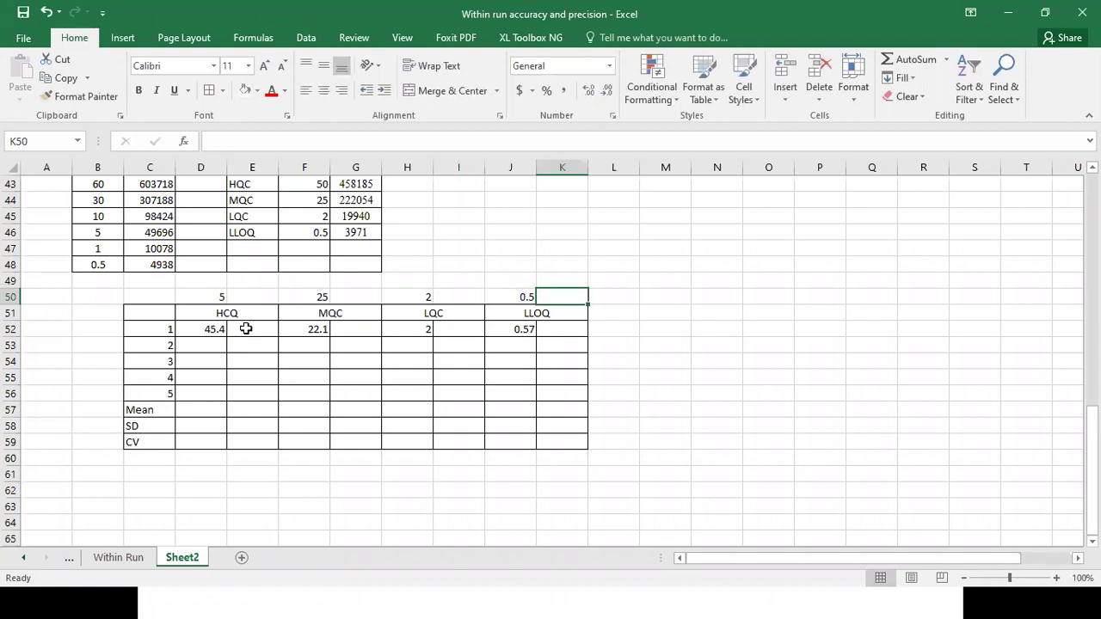
click(219, 296)
drag(218, 296, 202, 296)
text(50)
key(Return)
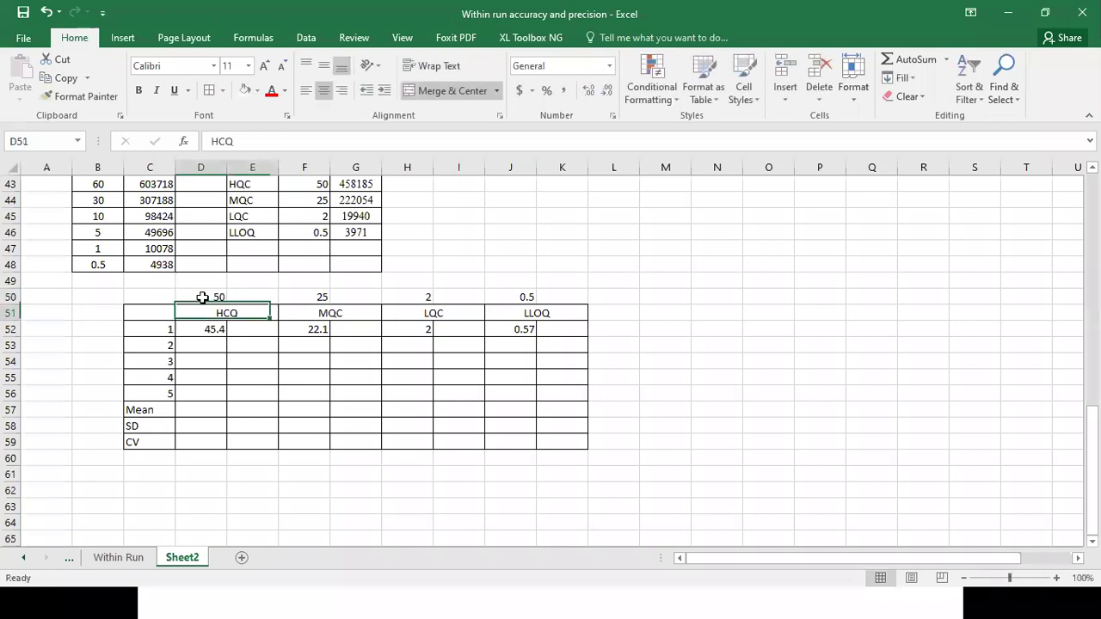
- Calculate the first run's HQC percent accuracy in E52 with =D52/D50*100
click(242, 335)
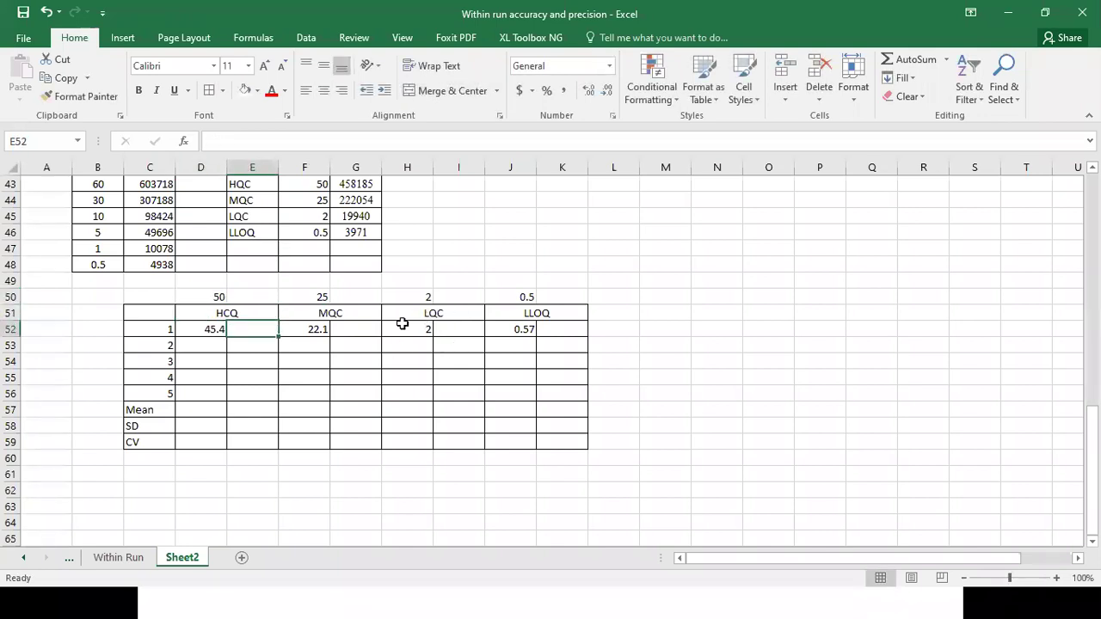
text(=)
click(196, 329)
text(/)
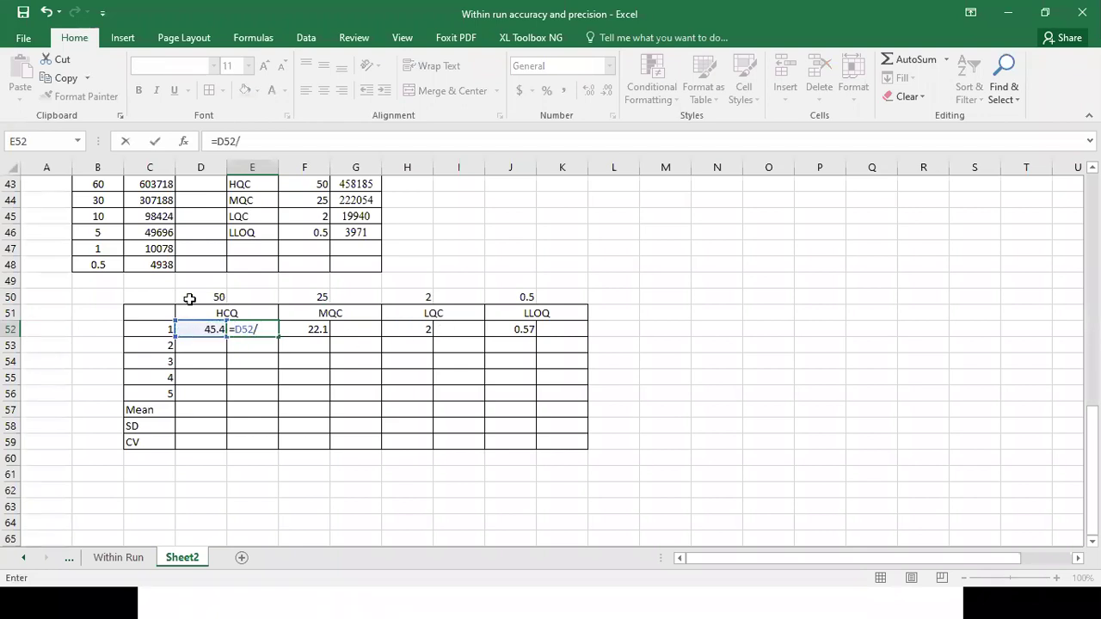
click(209, 298)
text(*100)
key(Return)
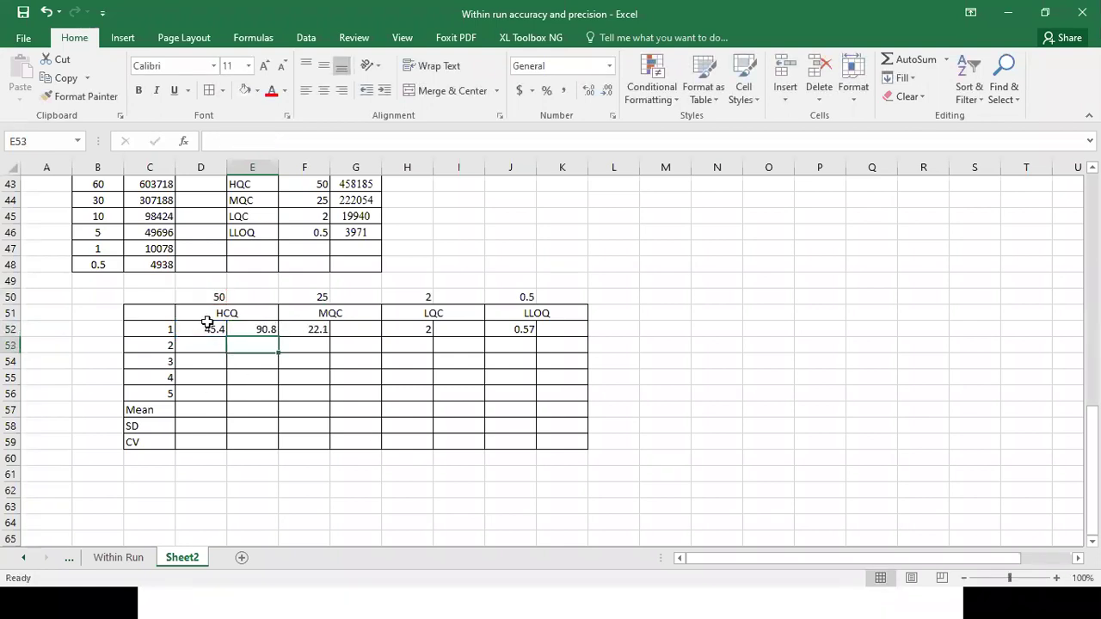
- Make the D50 reference in E52 absolute ($D$50) and fill the formula down to E56
click(261, 331)
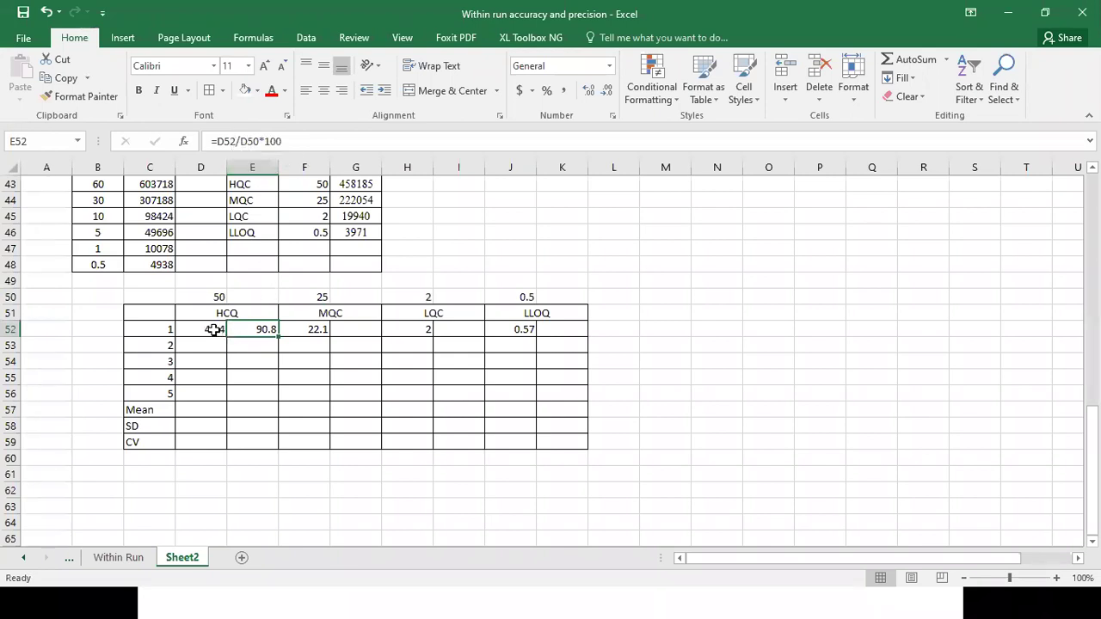
click(249, 140)
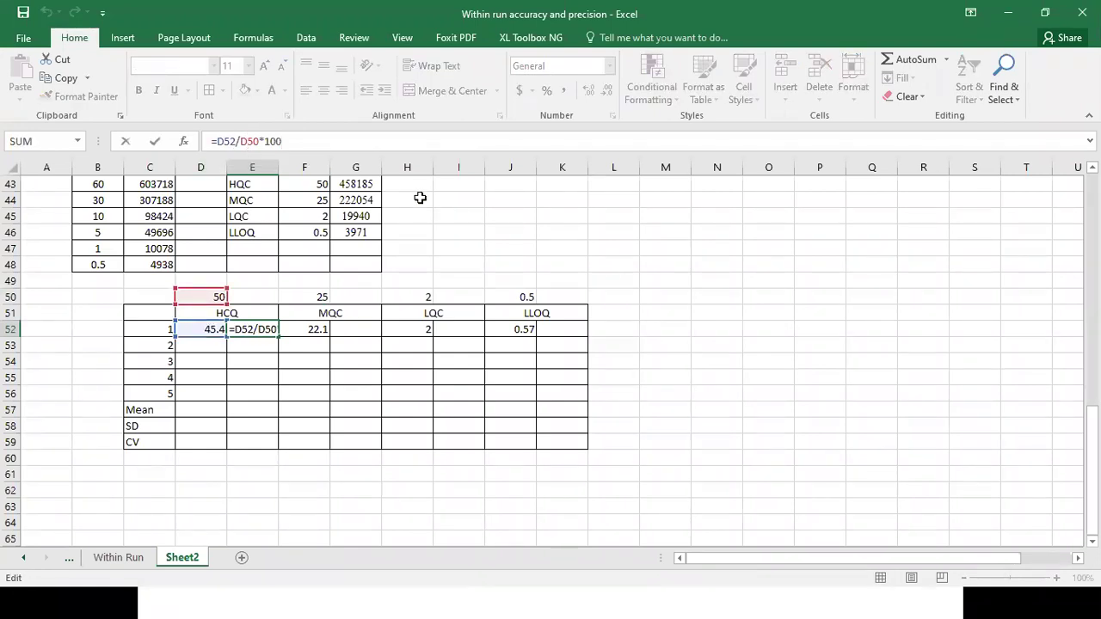
key(F4)
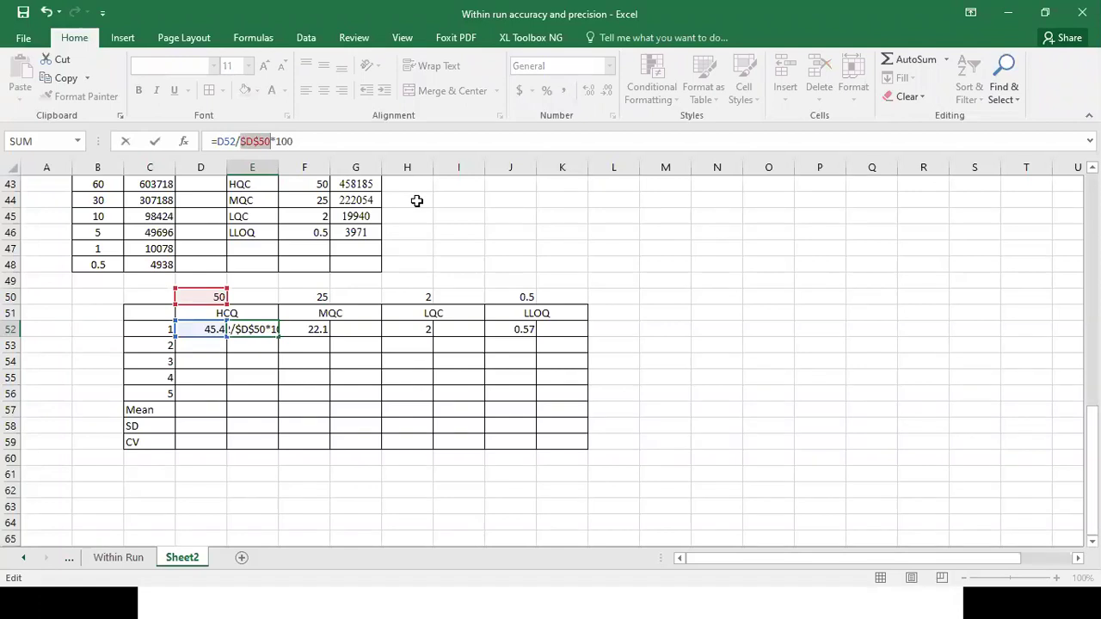
key(Return)
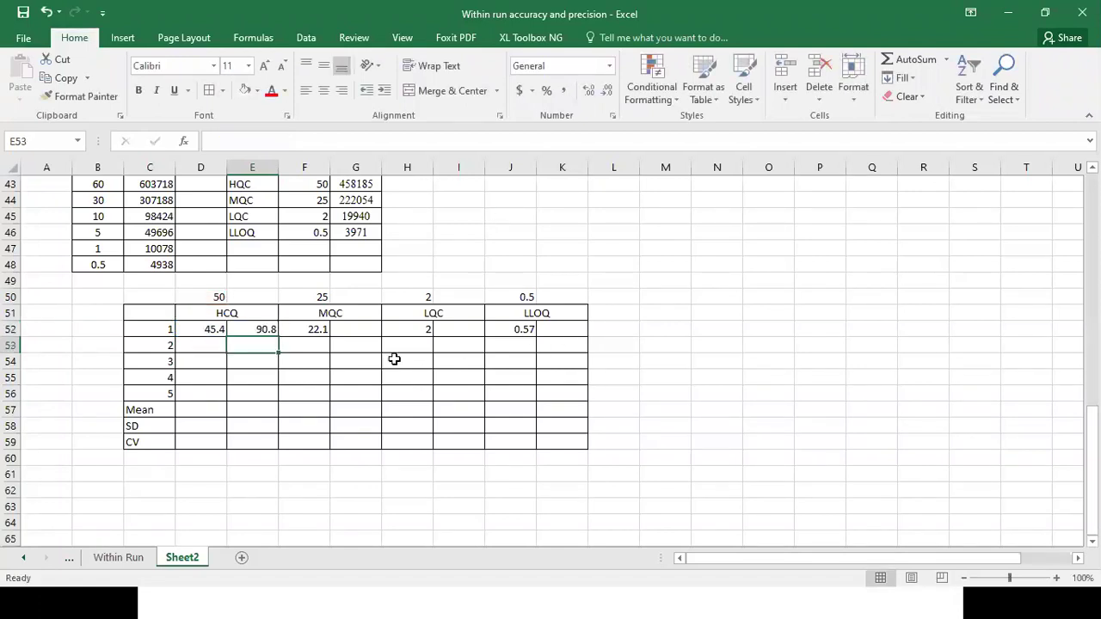
click(254, 327)
drag(278, 336, 273, 394)
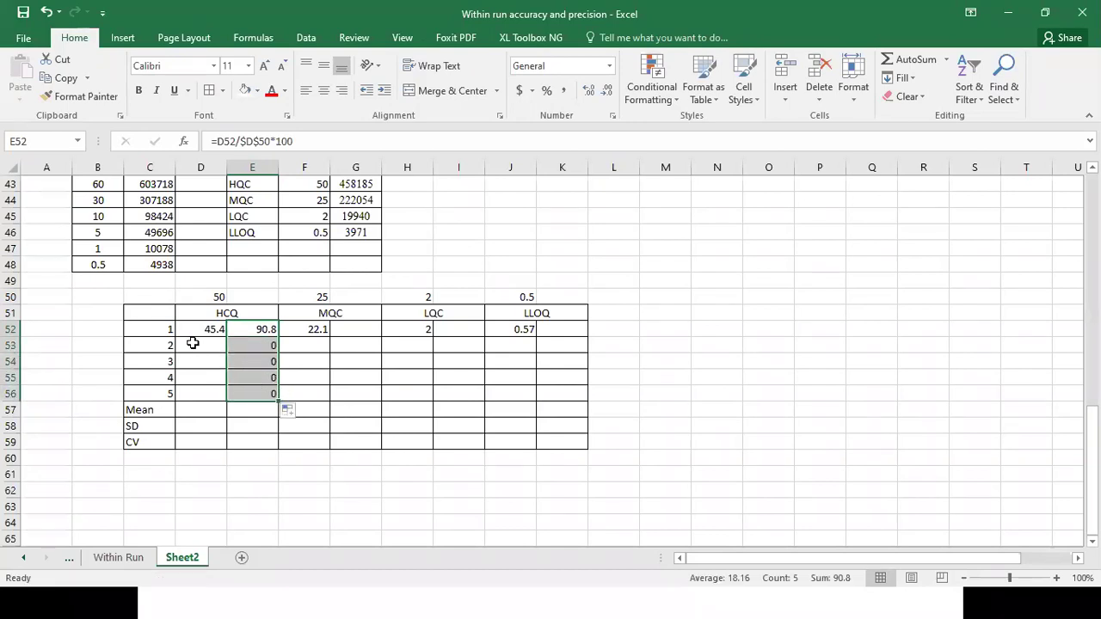
- Calculate the first run's MQC percent accuracy in G52 with =F52/F50*100
click(352, 330)
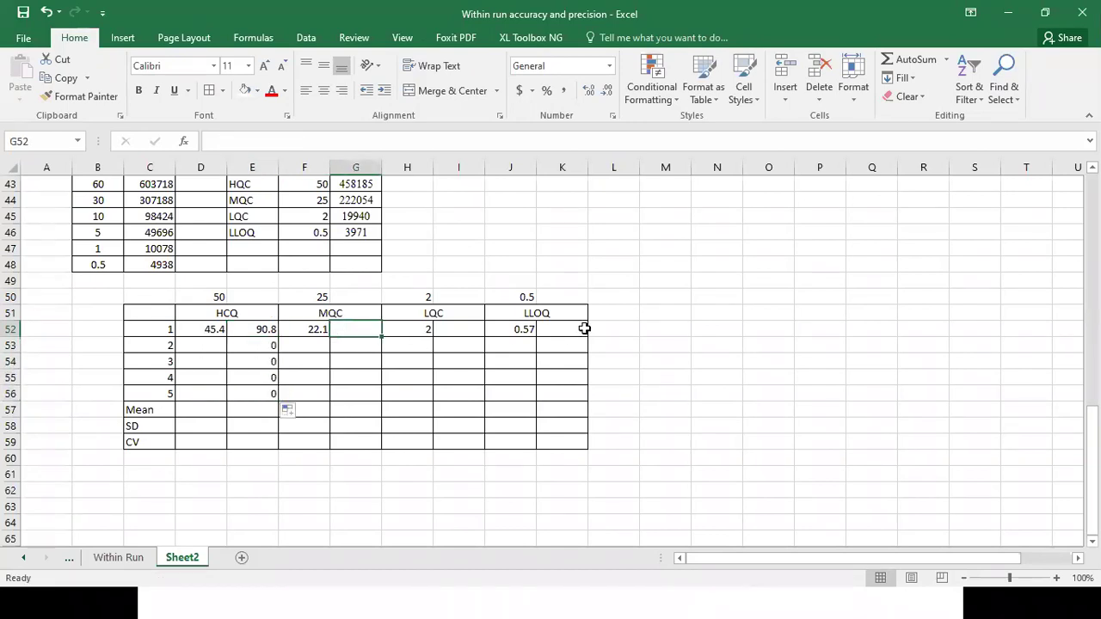
text(=)
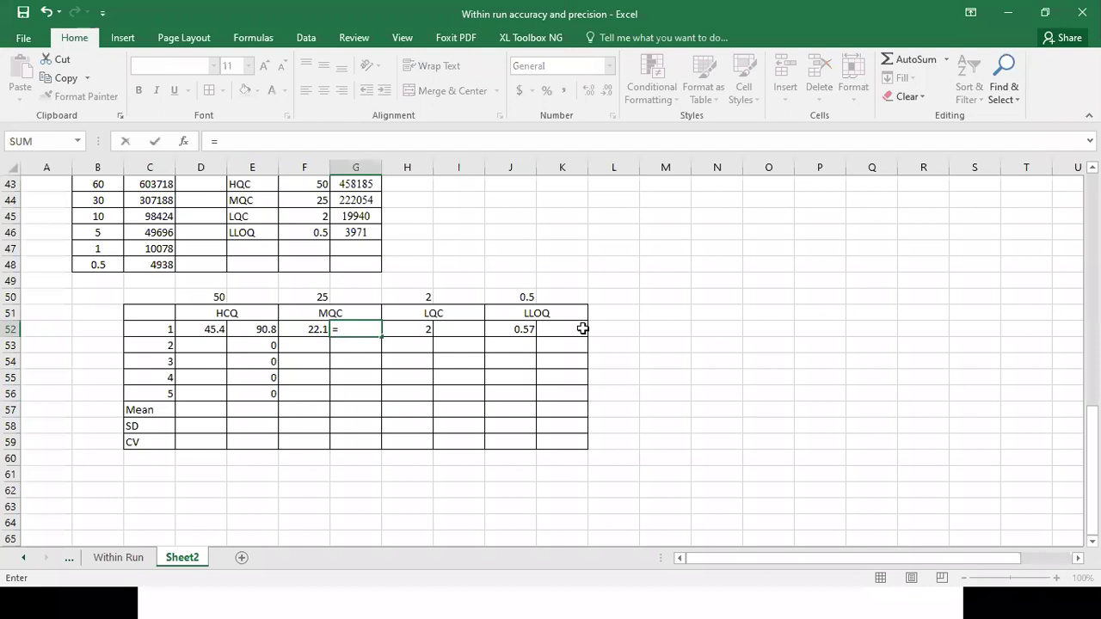
click(310, 328)
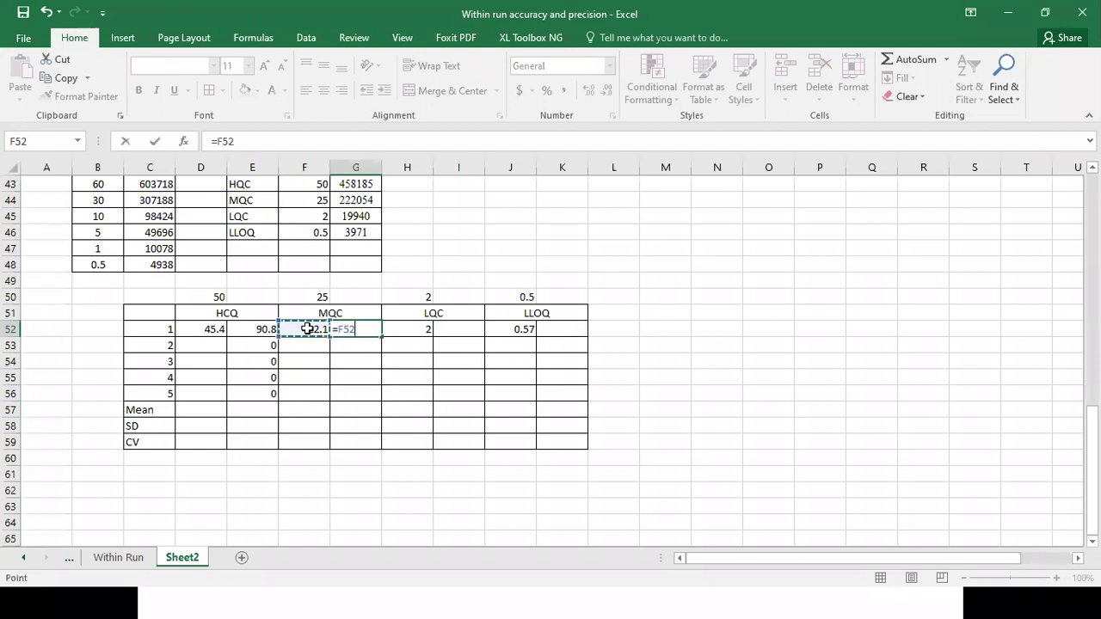
text(/)
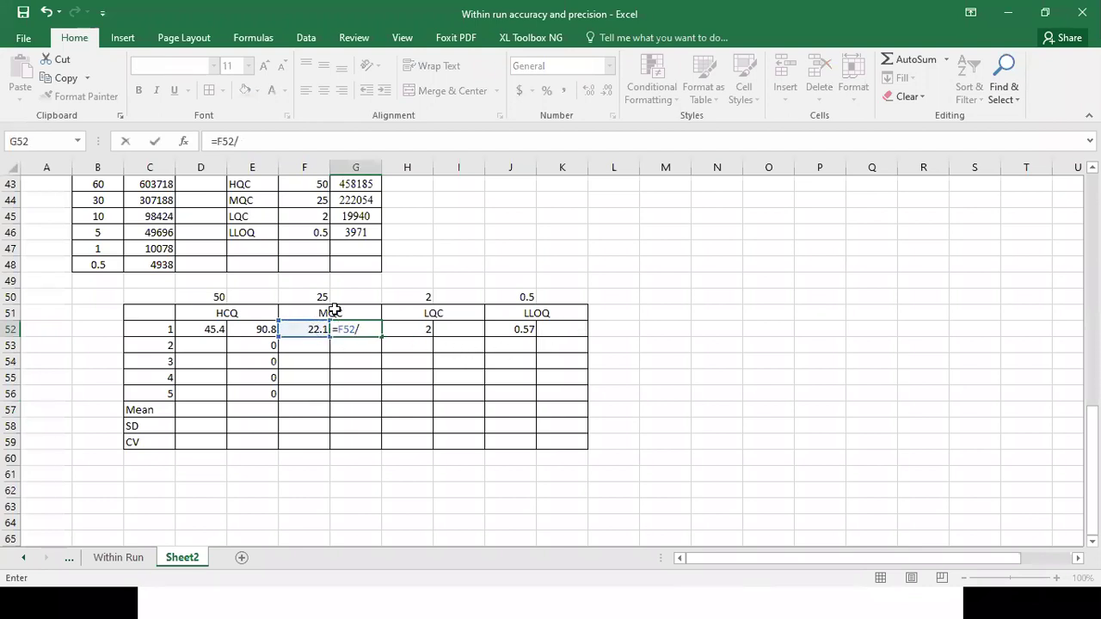
click(305, 295)
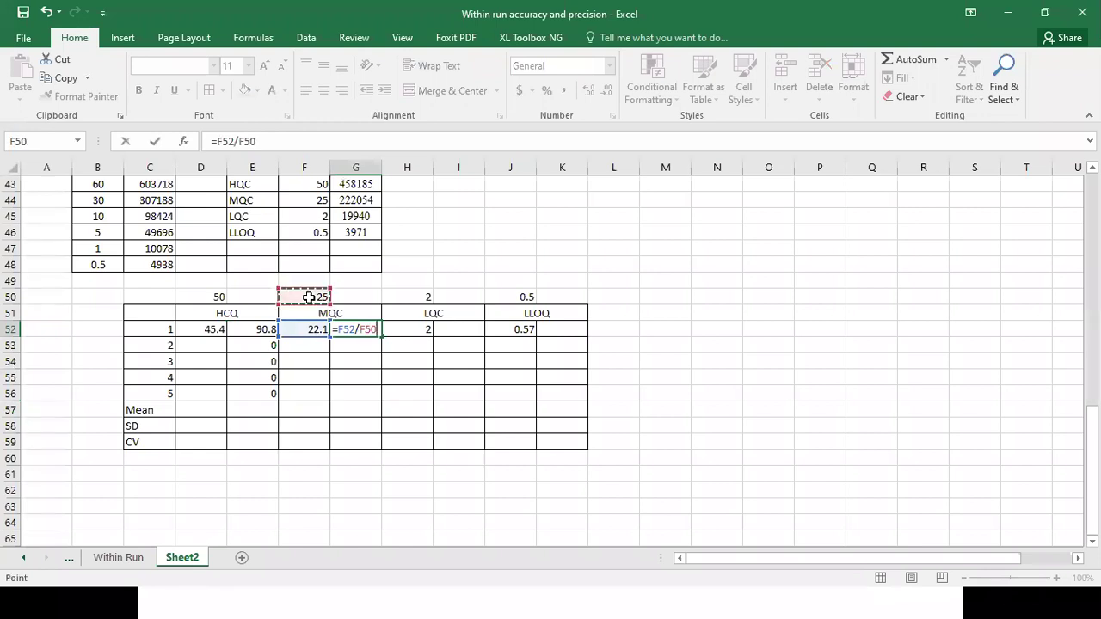
text(*100)
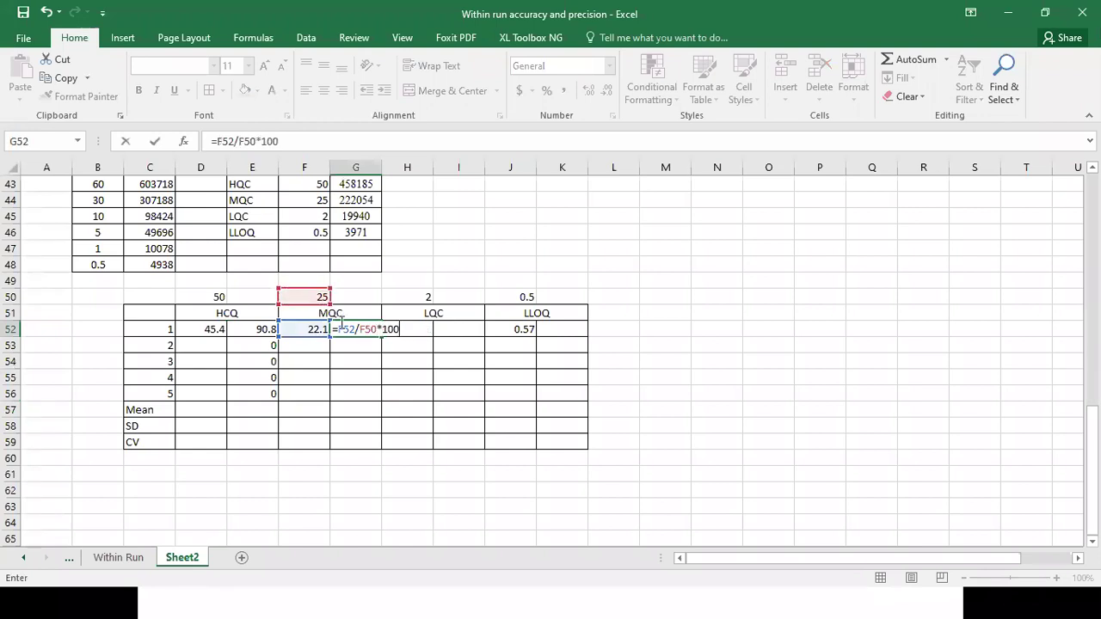
key(Return)
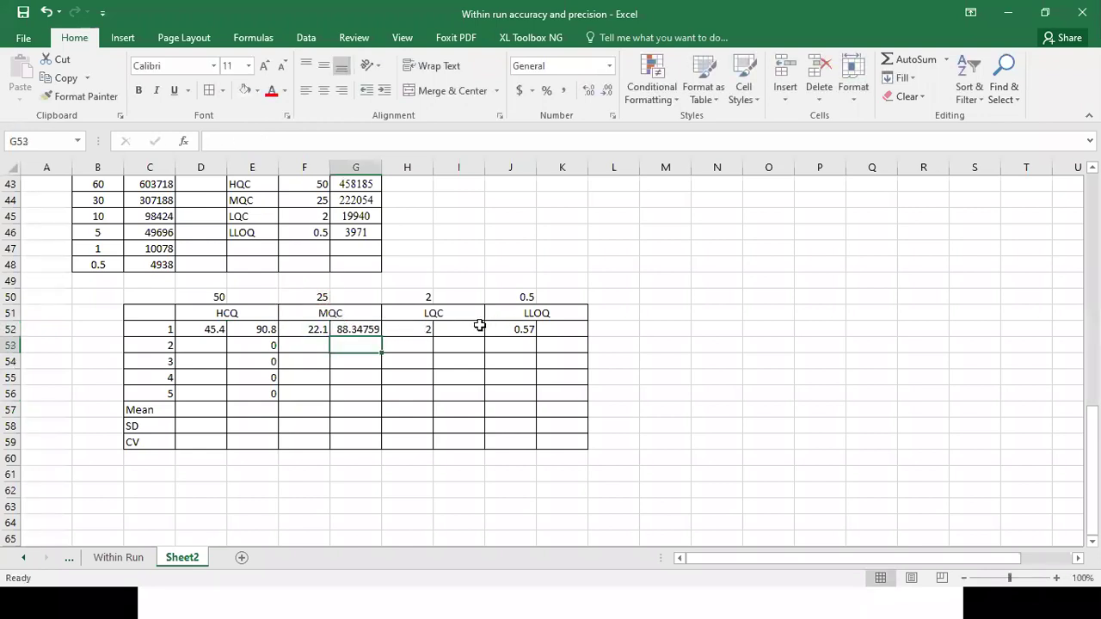
- Reduce the MQC accuracy value in G52 to one decimal place
click(364, 329)
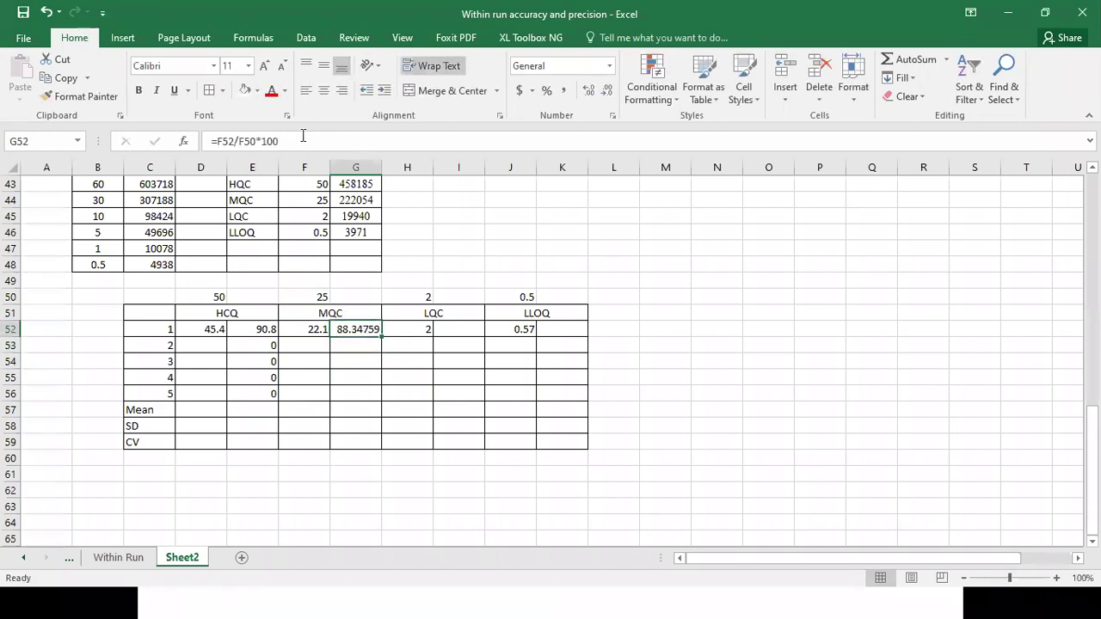
click(606, 91)
click(606, 91)
click(606, 90)
click(606, 90)
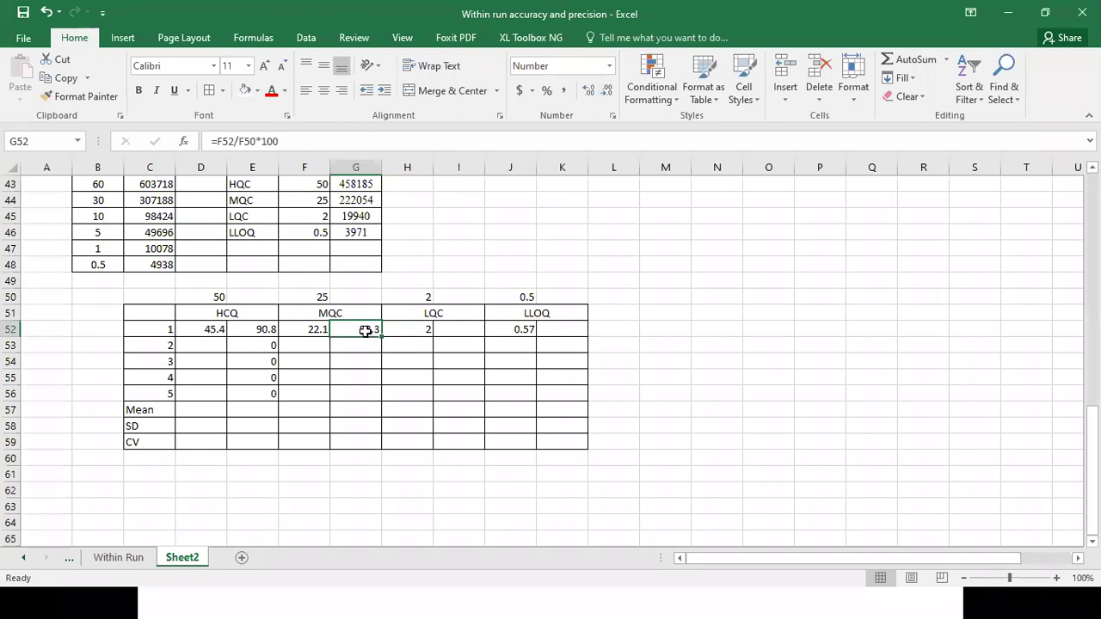
- Try to fill the G52 formula with its relative reference down to G56 and check the copied formulas
drag(381, 339, 383, 400)
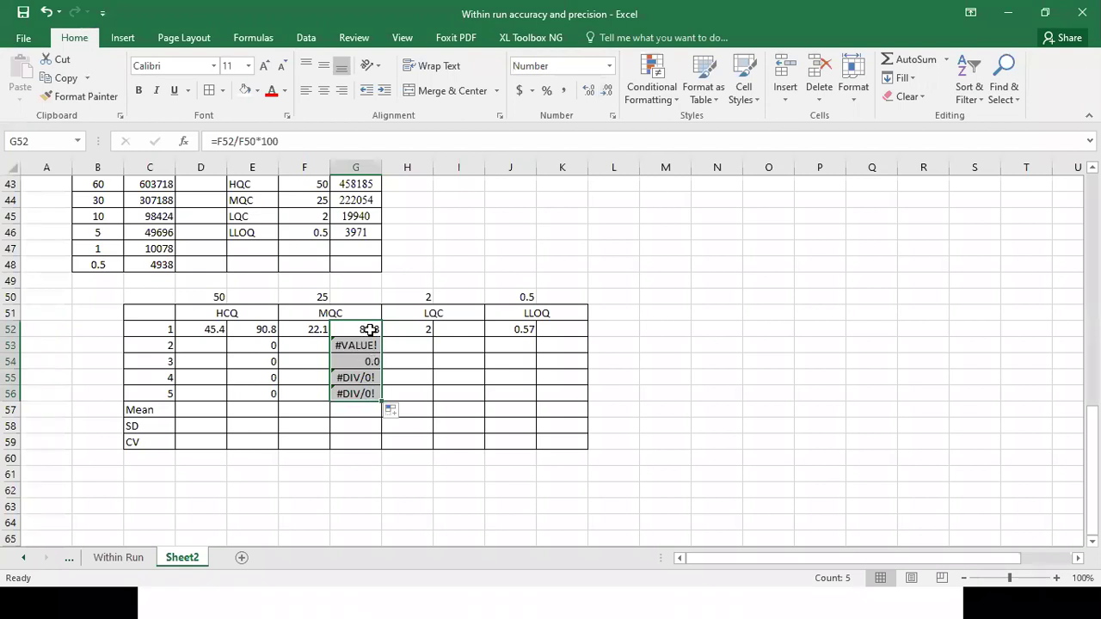
click(364, 328)
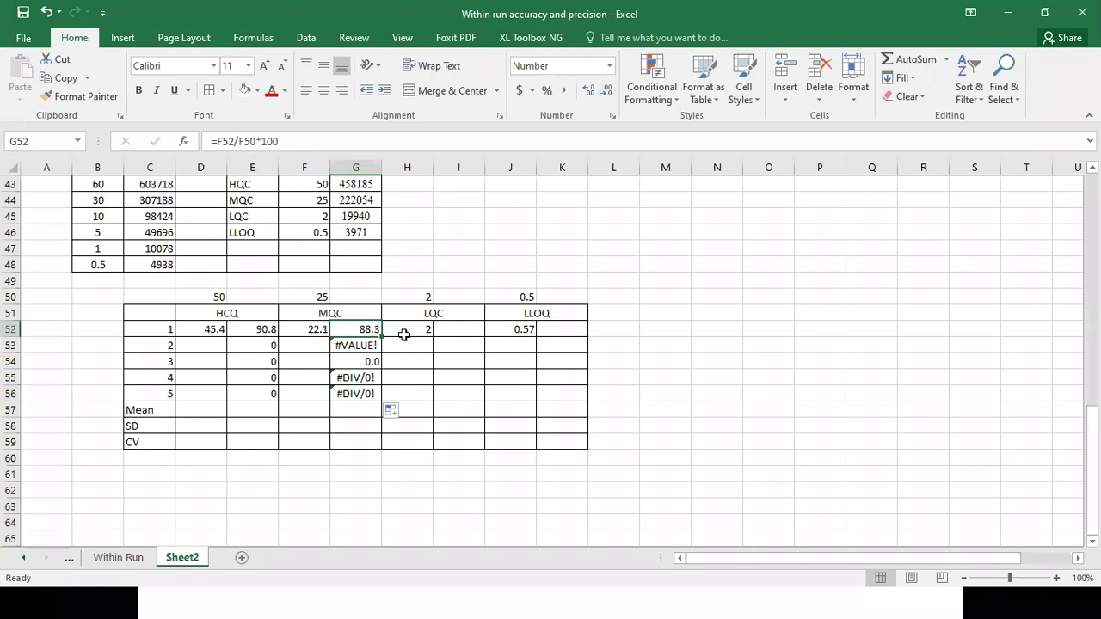
key(Down)
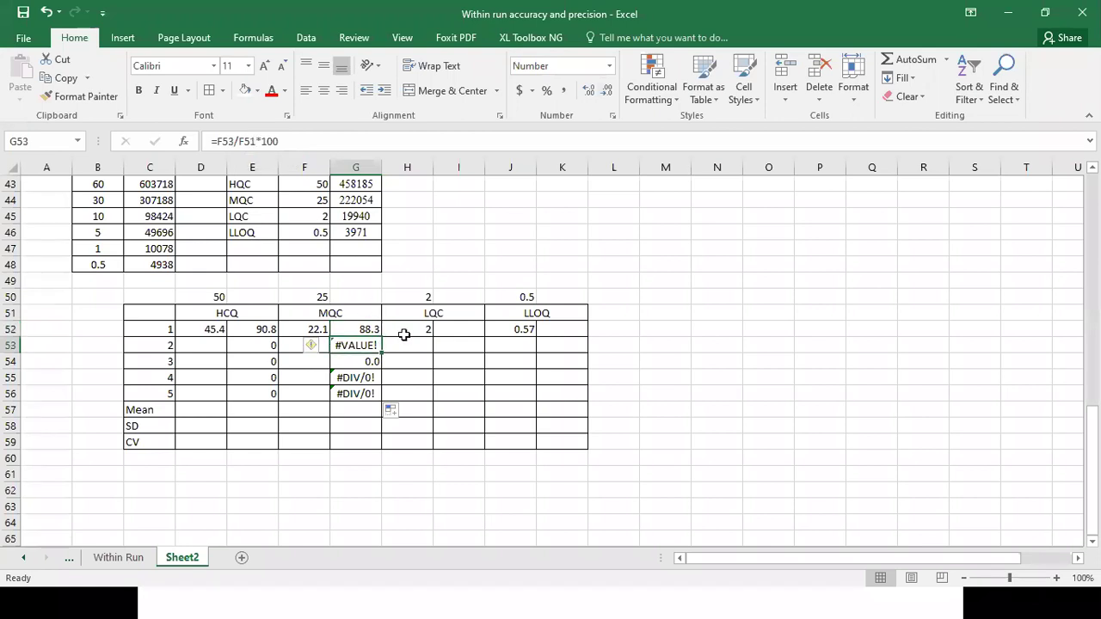
key(Down)
key(Down)
key(Up)
key(Up)
key(Up)
key(Down)
- Make the F50 reference in G52 absolute ($F$50) and fill the formula down to G56
click(376, 328)
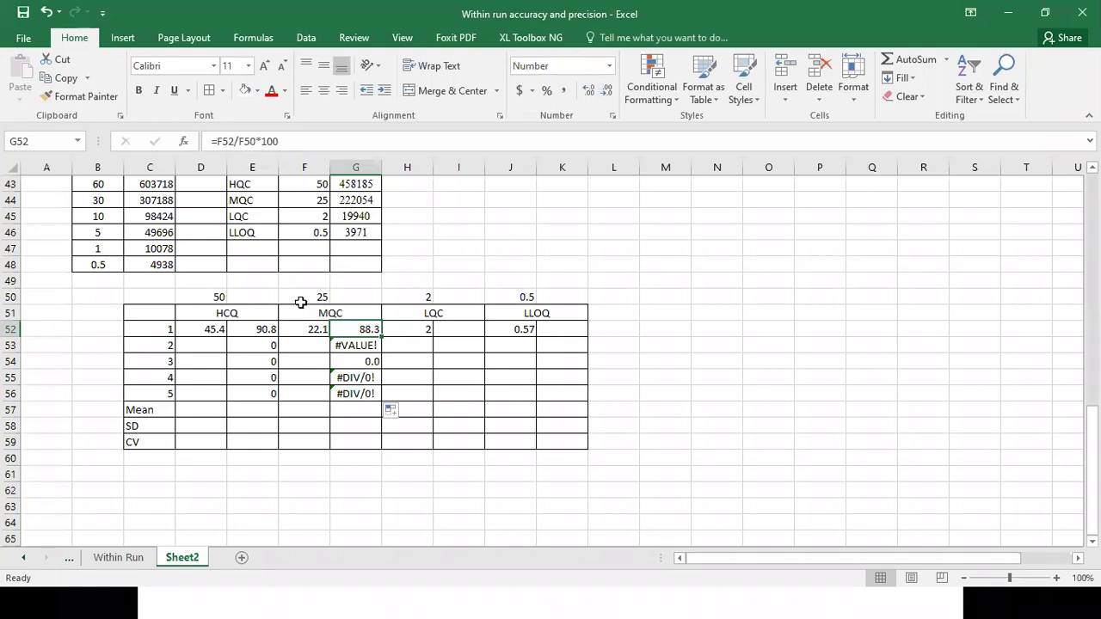
click(245, 141)
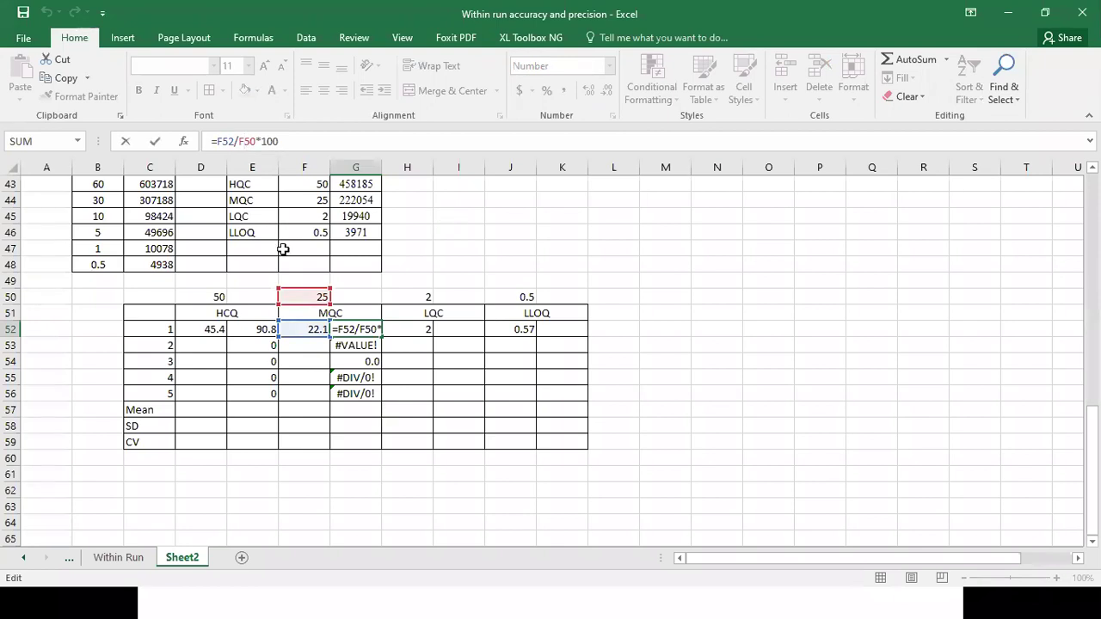
key(F4)
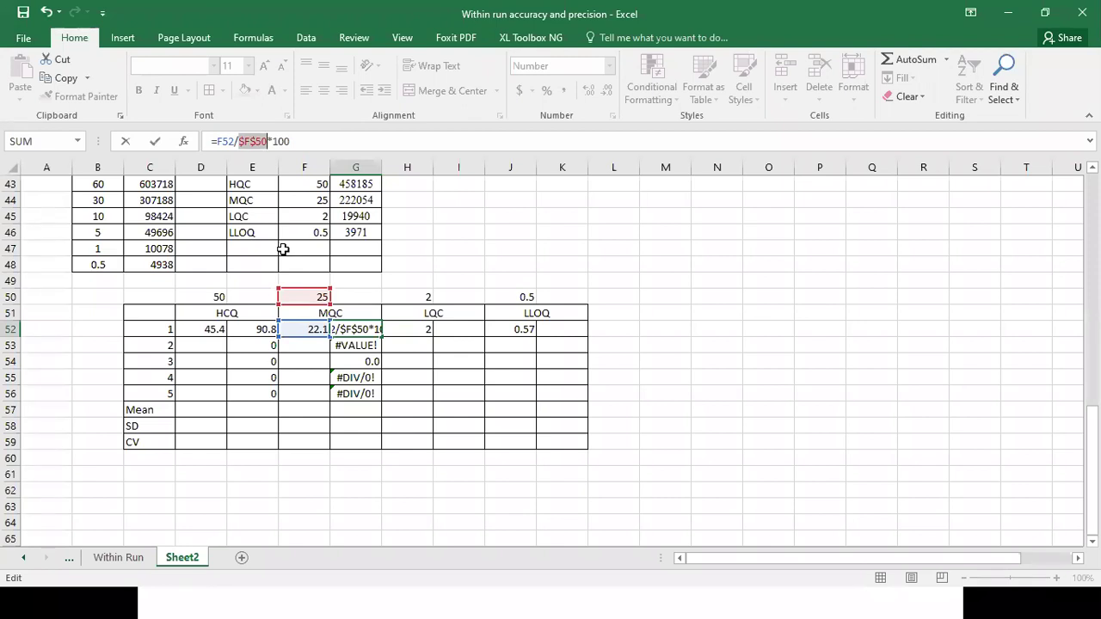
key(Return)
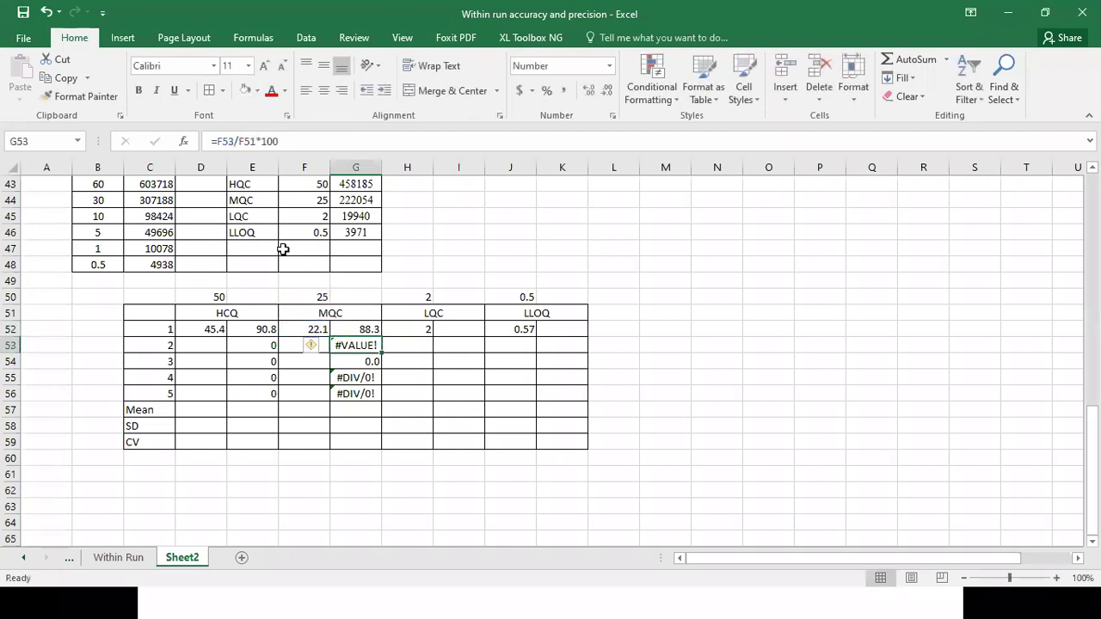
click(348, 332)
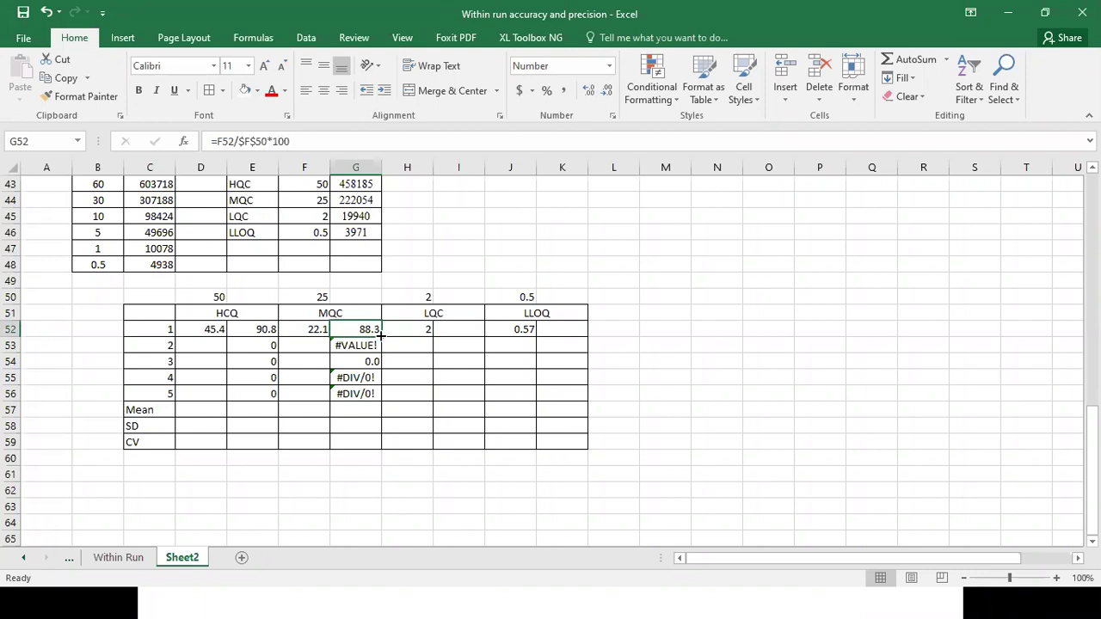
drag(382, 335, 382, 398)
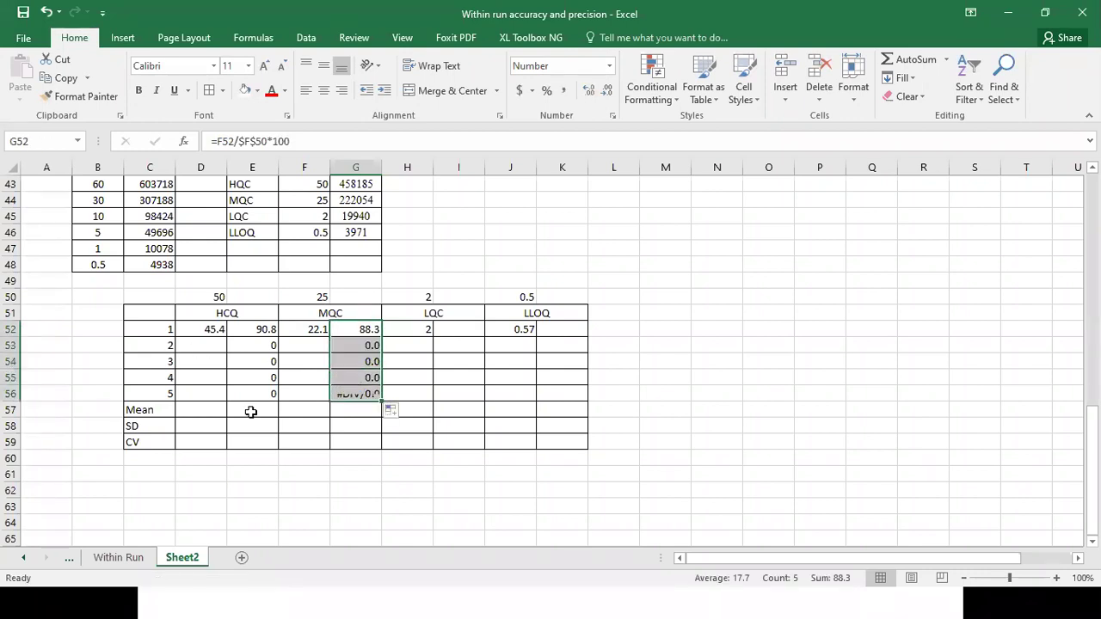
click(360, 329)
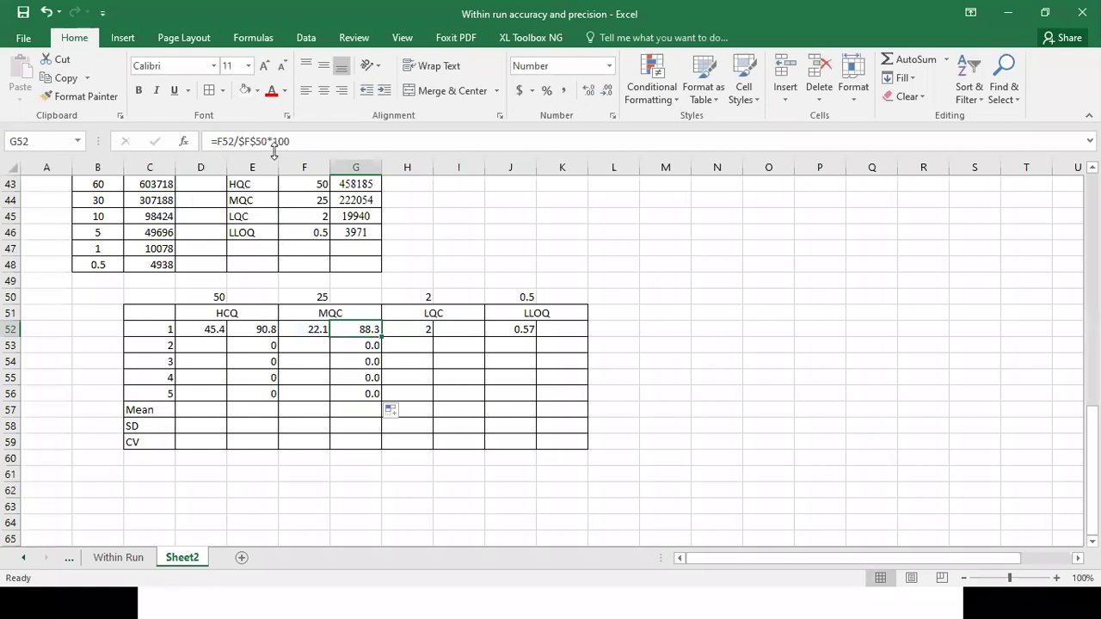
- Check the absolute $F$50 reference in the copied MQC accuracy formulas from G53 down to G56
click(370, 340)
key(Down)
key(Down)
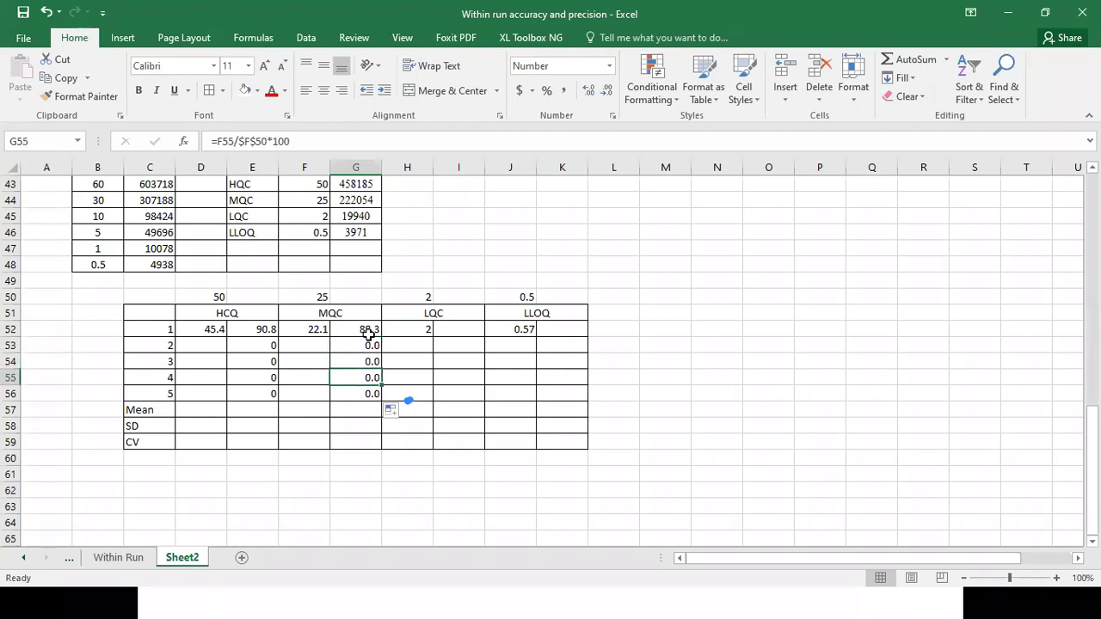
key(Down)
key(Up)
key(Up)
key(Up)
key(Up)
key(Right)
key(Right)
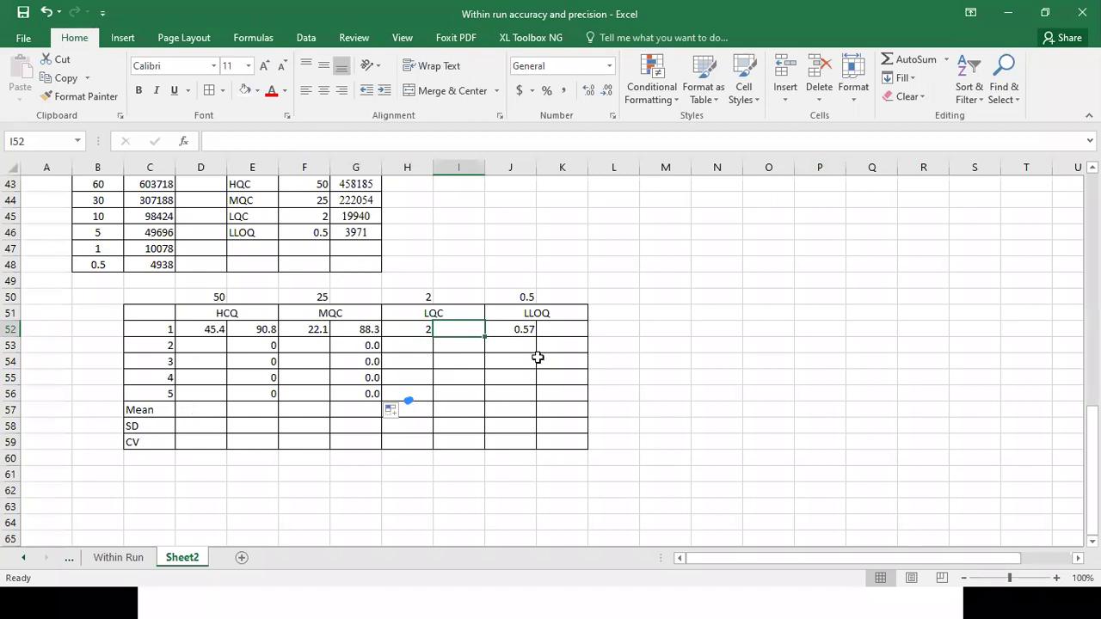
- Review the calibration and QC peak-area tables for Days 1 to 3 and the HQC Mean, SD and CV cells of the summary table
scroll(554, 295, up, 5)
scroll(554, 296, up, 9)
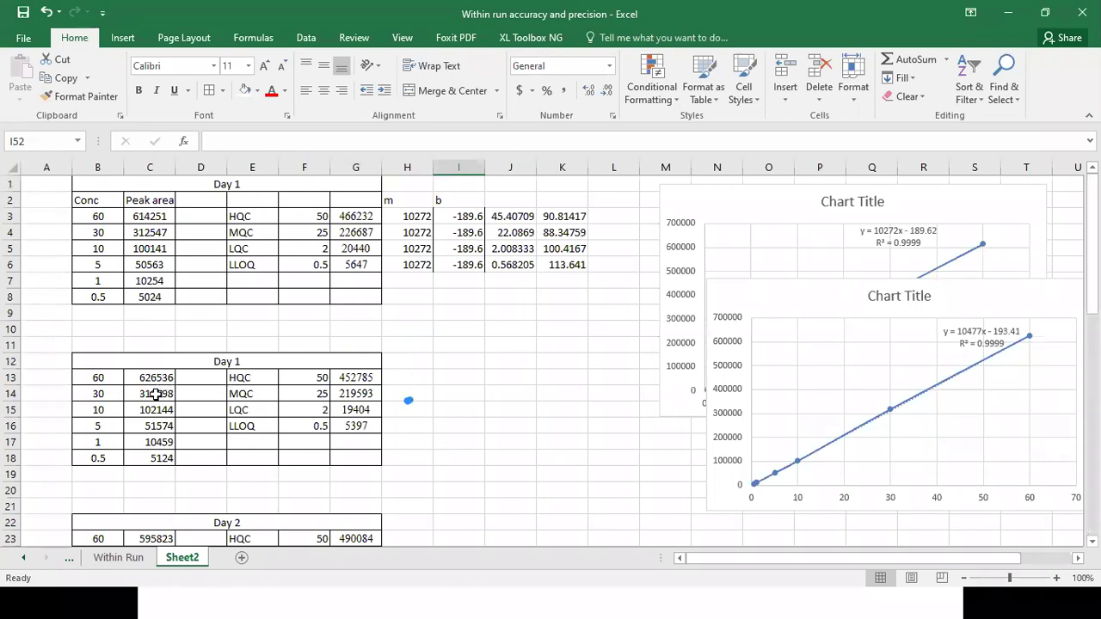
scroll(217, 403, down, 2)
scroll(216, 403, down, 6)
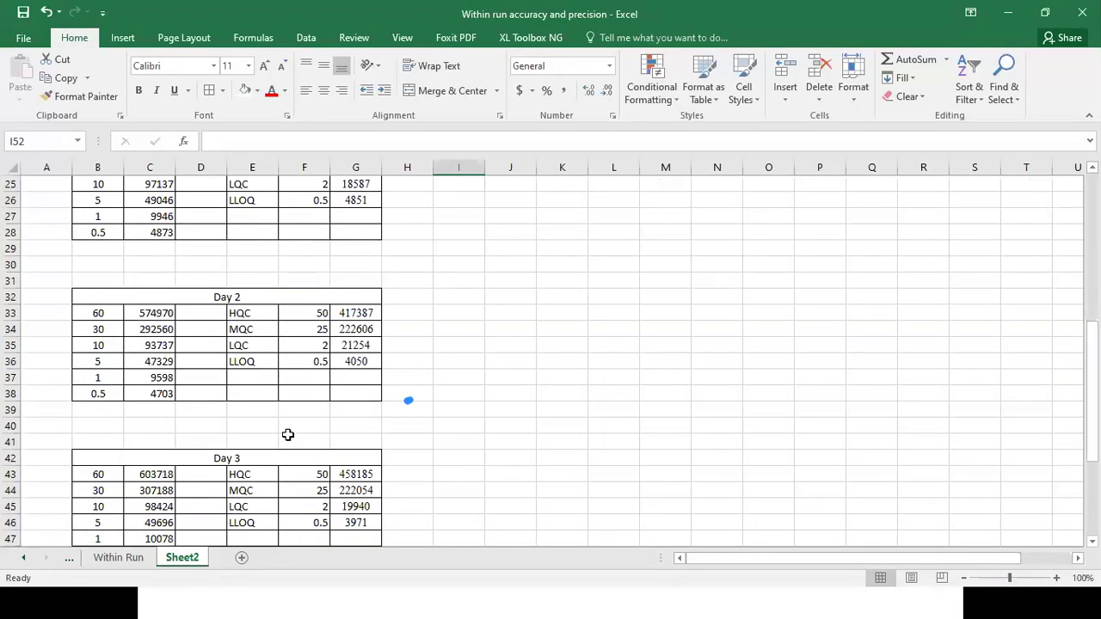
scroll(305, 485, down, 2)
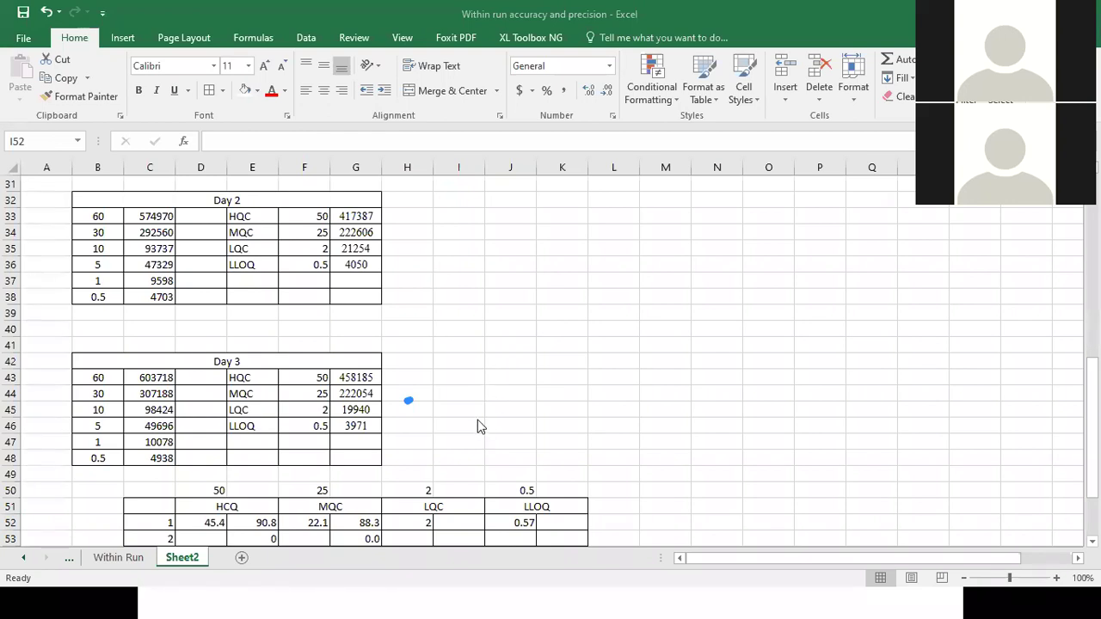
scroll(482, 412, down, 4)
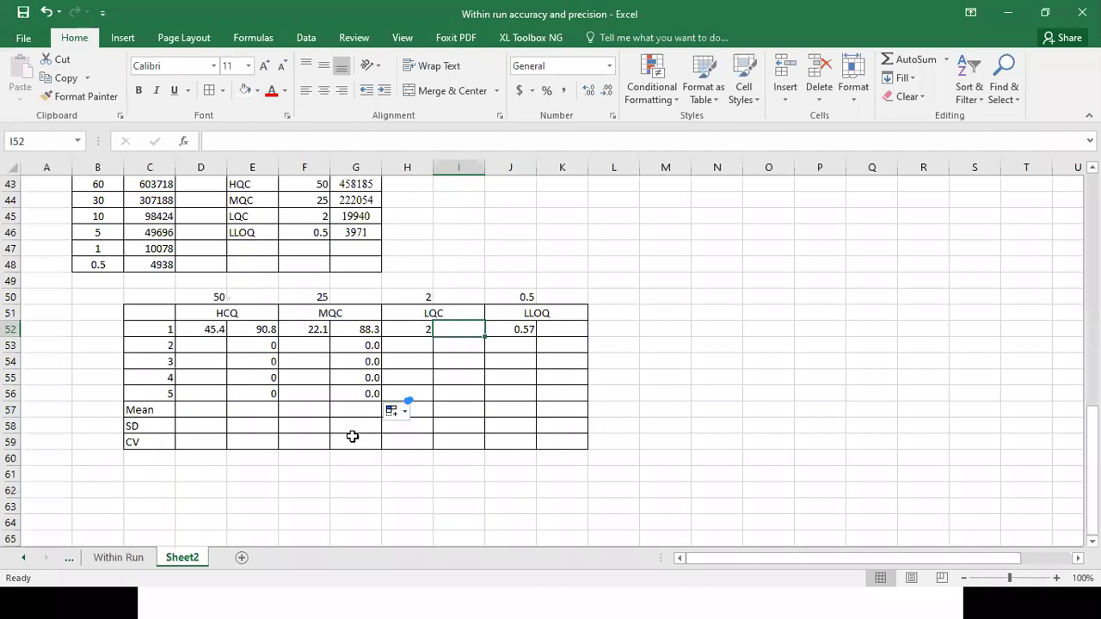
click(201, 410)
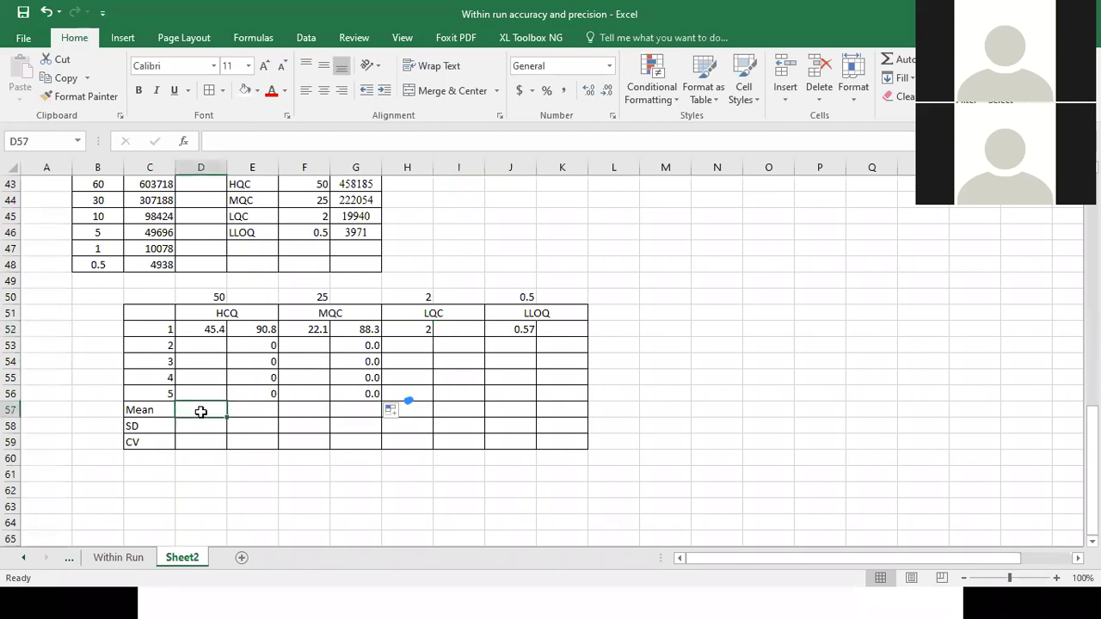
click(269, 409)
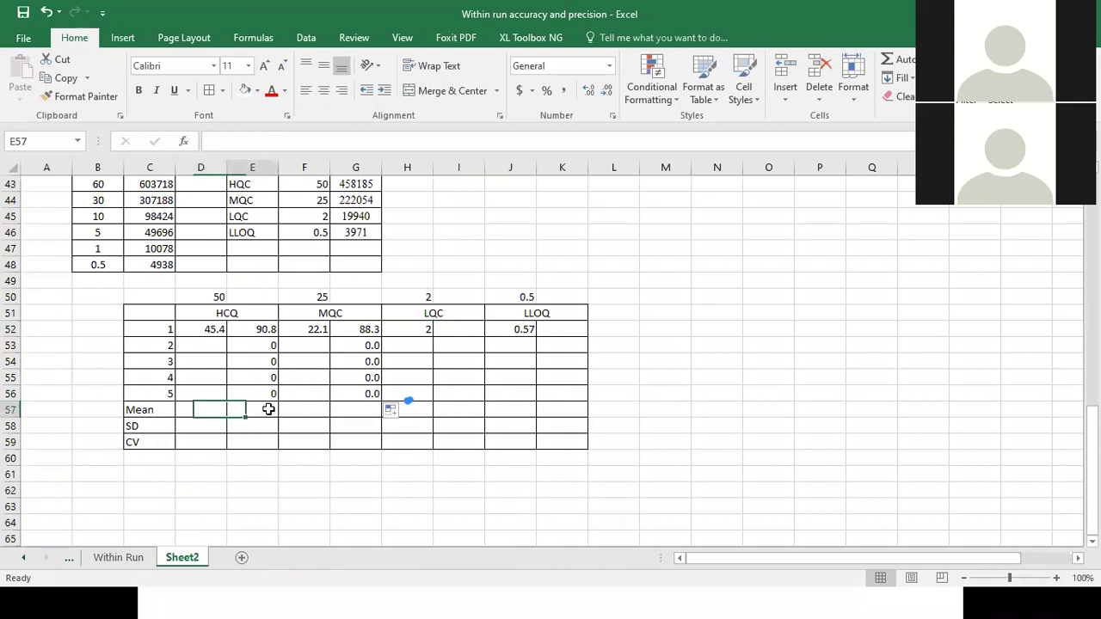
click(197, 426)
click(197, 443)
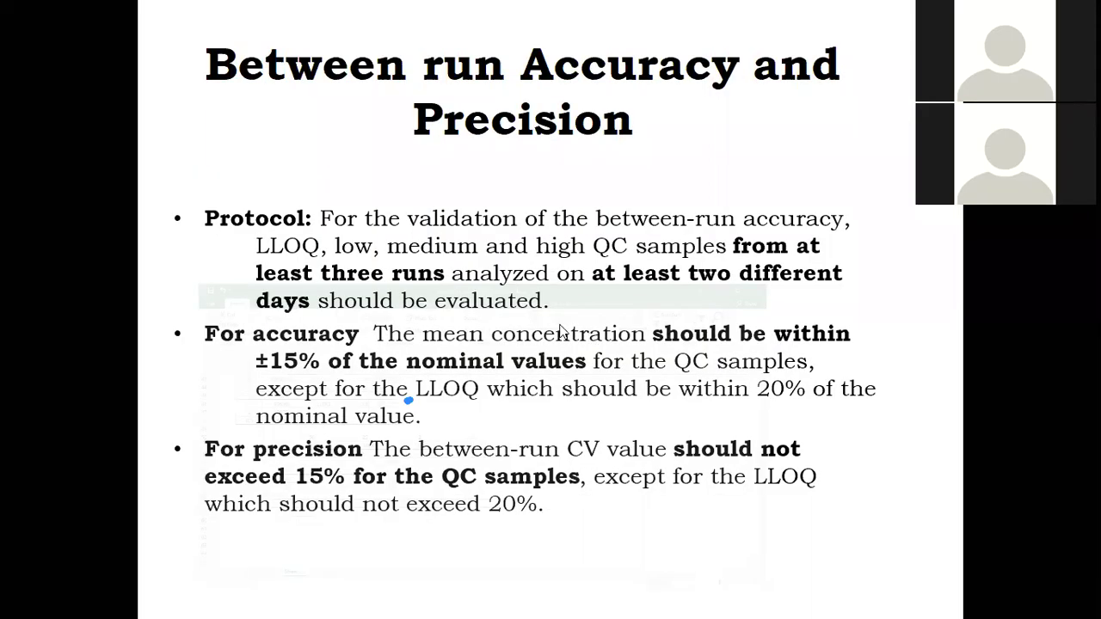
- Switch to the PowerPoint slide show and review the Results table slide following the between-run accuracy and precision criteria
key(Right)
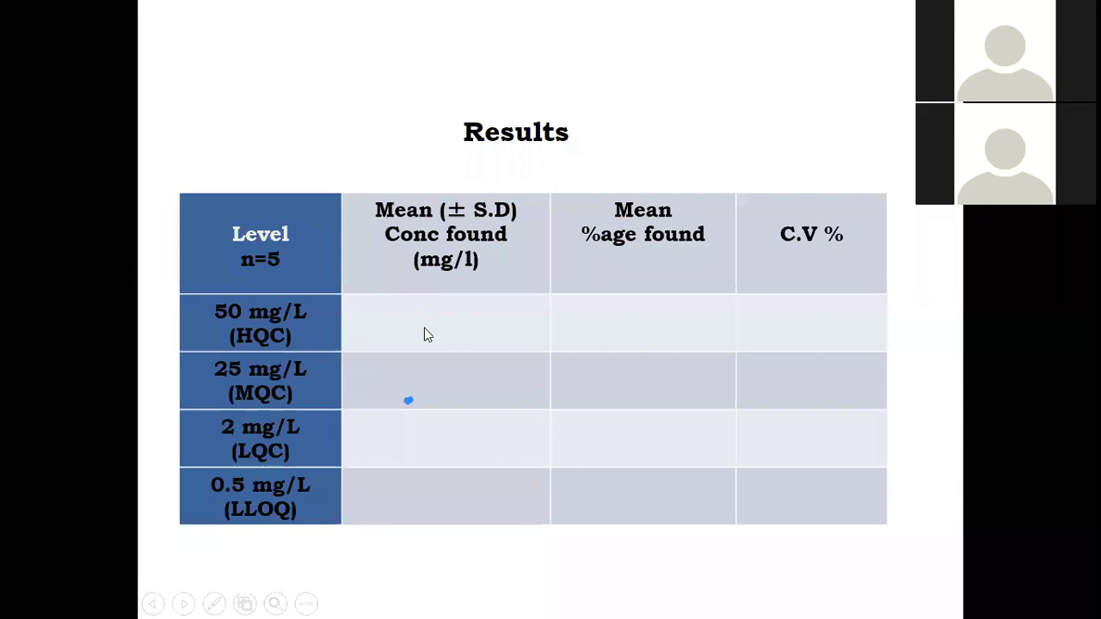
key(Left)
key(Left)
key(Left)
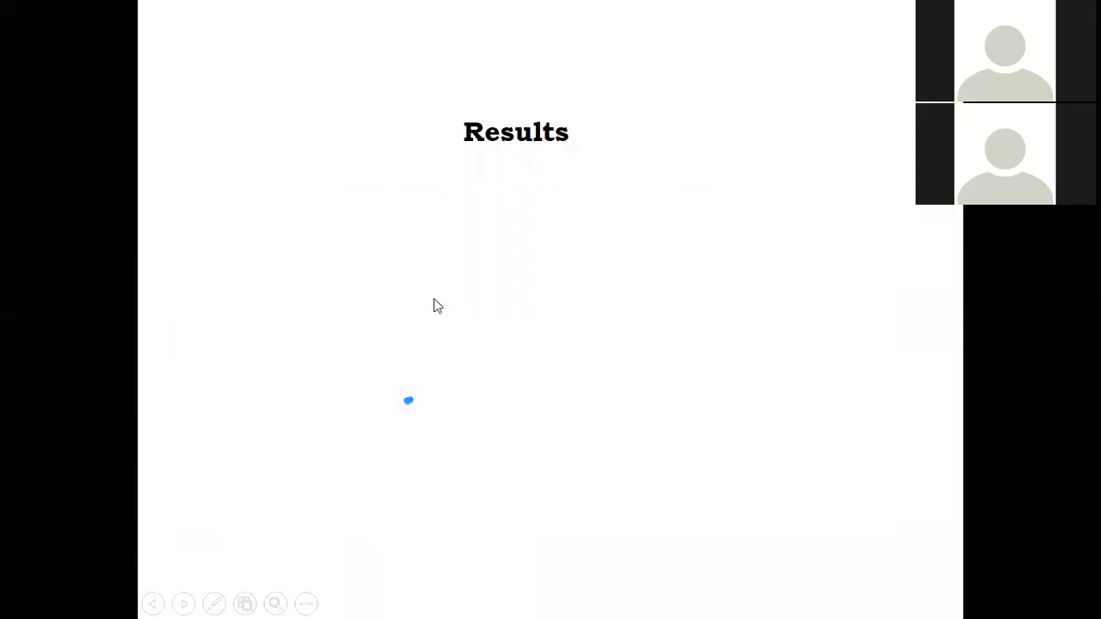